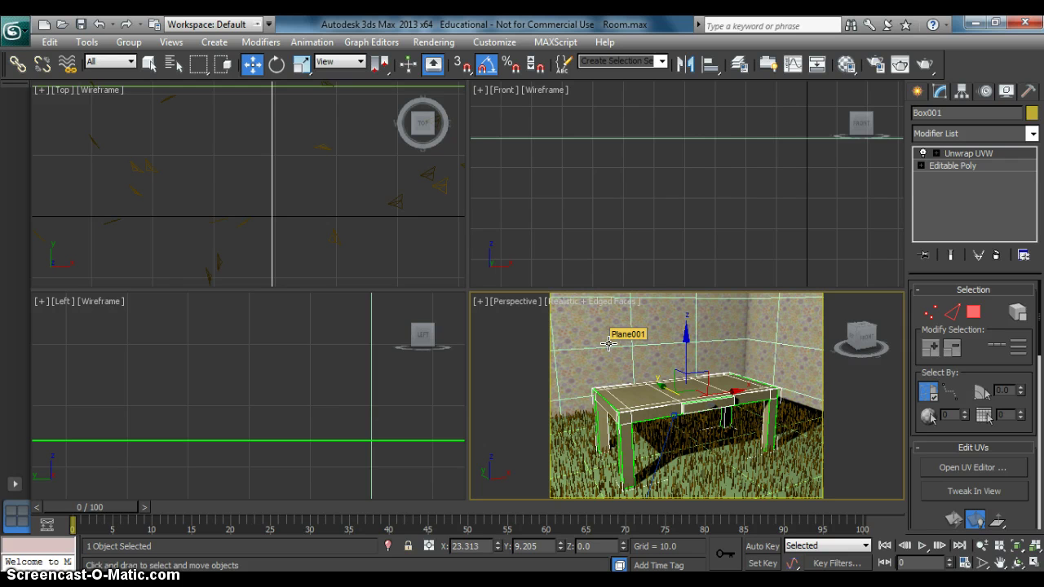
- Rename the back wall plane as Back Wall and the desk box as Desk, and clear the selection
{"action": "left_click", "coordinate": [607, 344]}
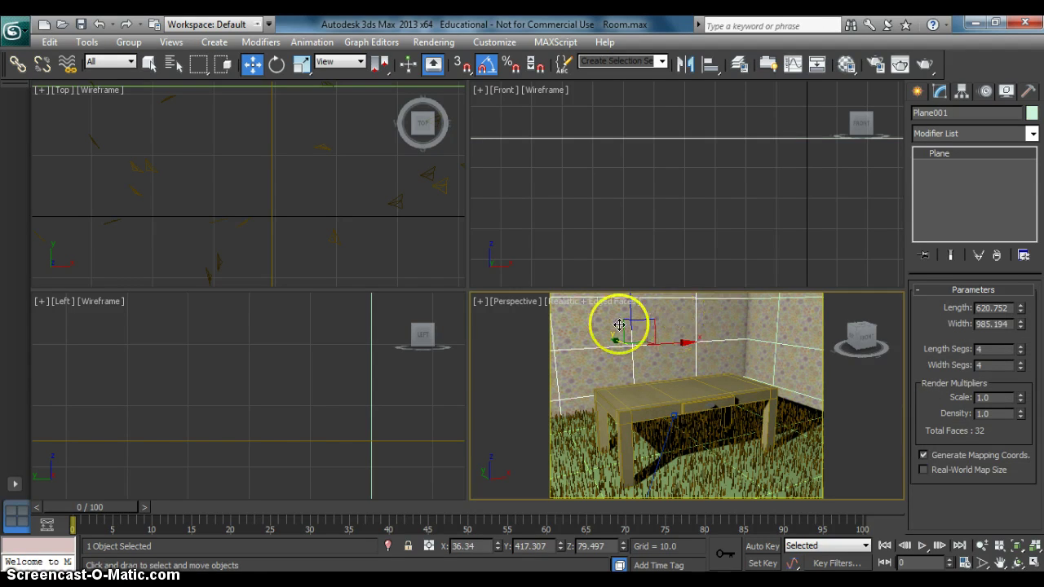
{"action": "left_click_drag", "start_coordinate": [955, 112], "coordinate": [891, 111]}
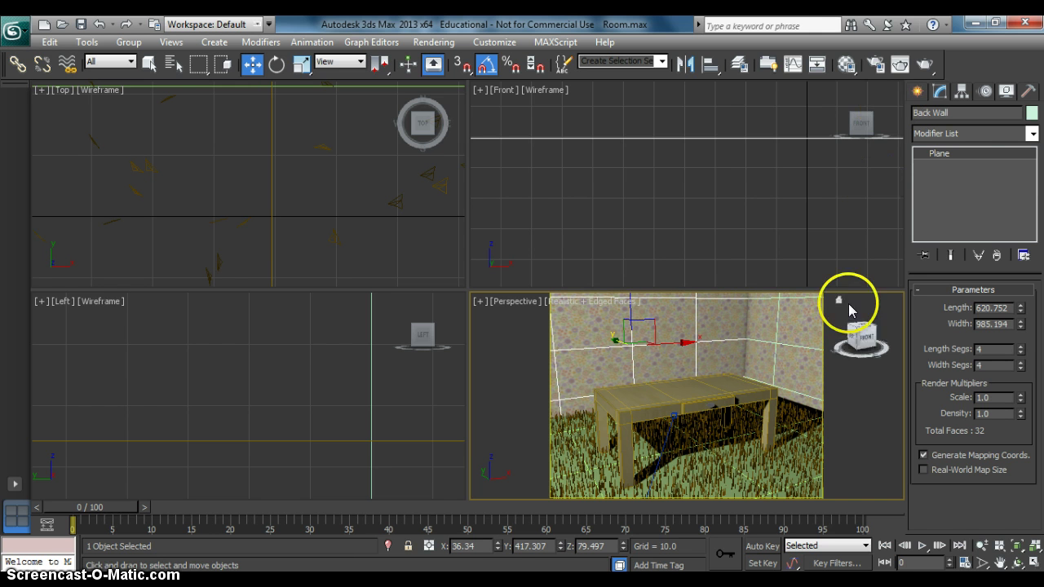
{"action": "left_click", "coordinate": [664, 408]}
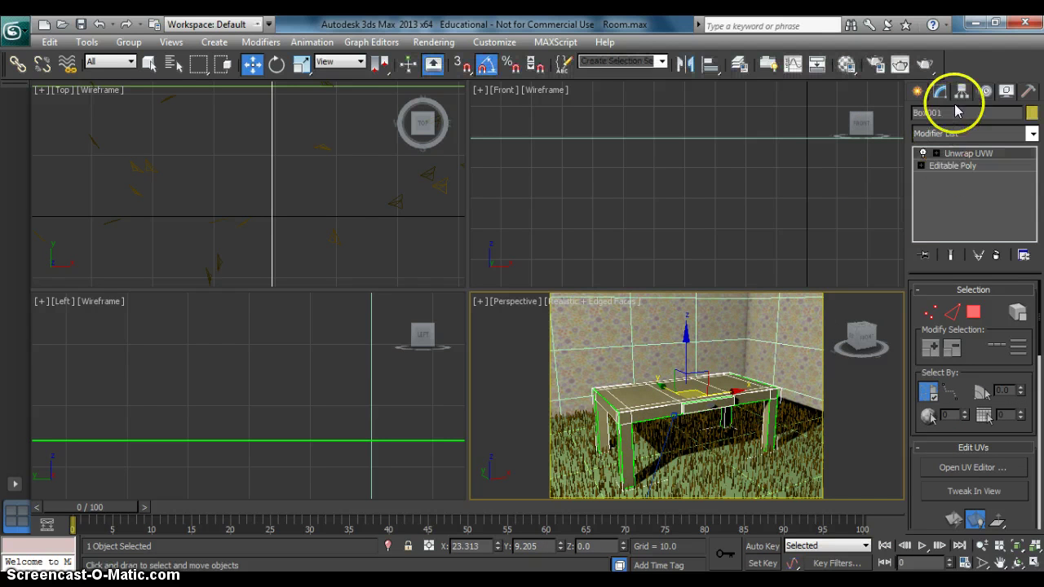
{"action": "left_click_drag", "start_coordinate": [951, 113], "coordinate": [910, 112]}
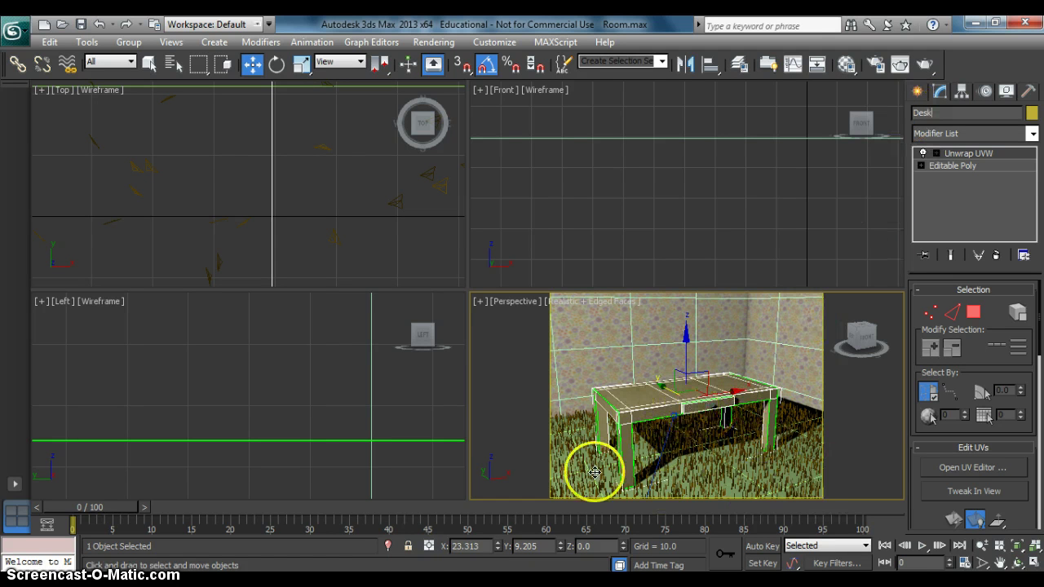
{"action": "left_click", "coordinate": [168, 191]}
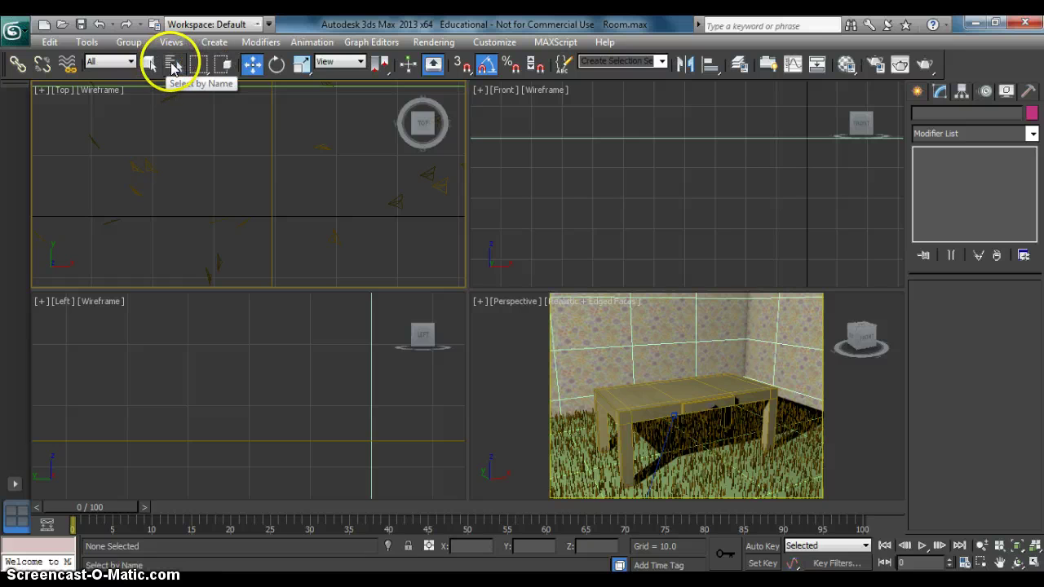
- Review the object names in the Select From Scene list and close it without selecting anything
{"action": "left_click", "coordinate": [172, 67]}
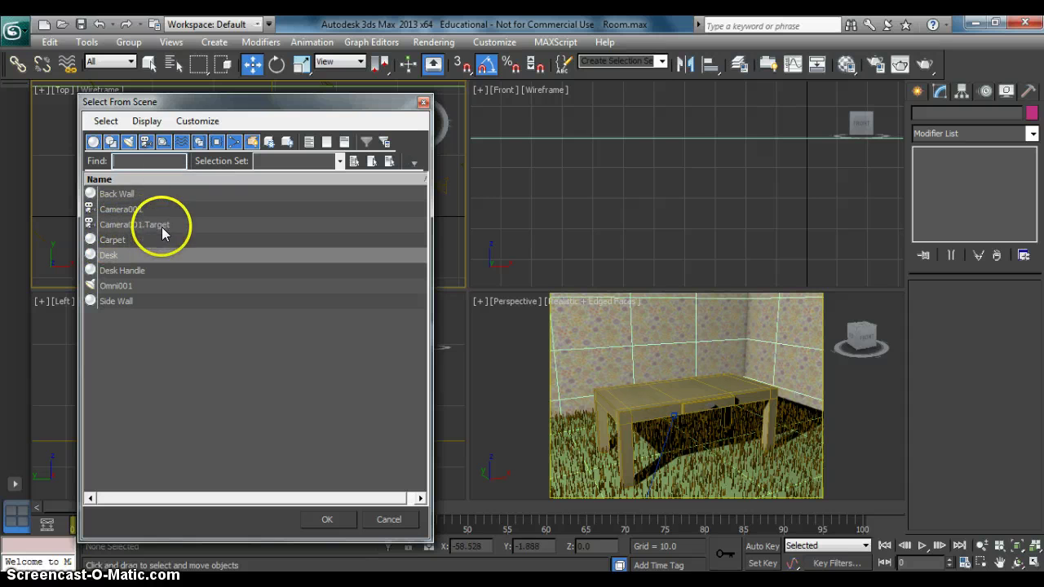
{"action": "left_click_drag", "start_coordinate": [244, 103], "coordinate": [592, 144]}
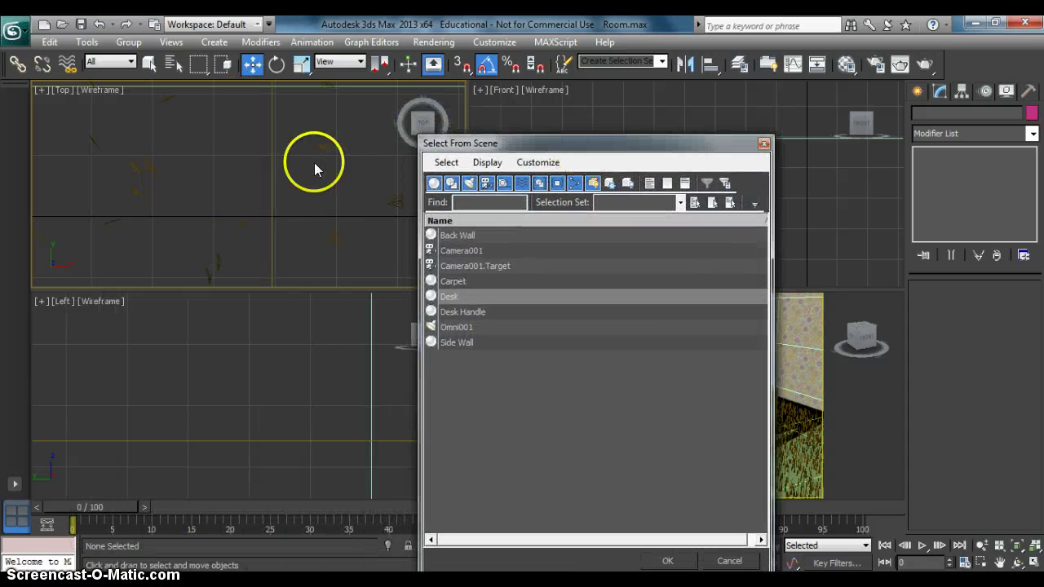
{"action": "left_click", "coordinate": [763, 143]}
- Select the camera and its target in turn in the Top view
{"action": "scroll", "coordinate": [256, 229], "scroll_direction": "down", "scroll_amount": 3}
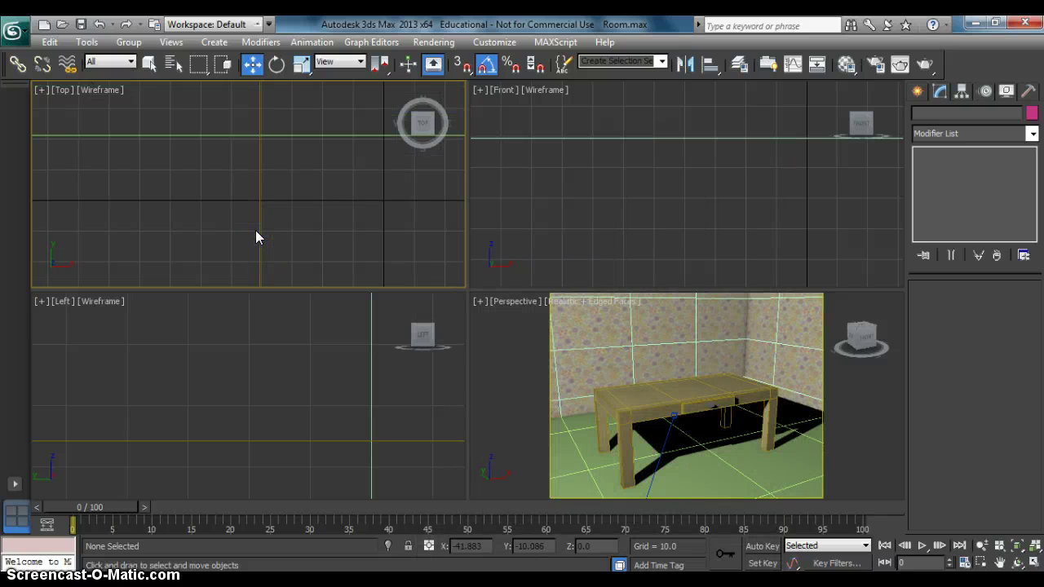
{"action": "scroll", "coordinate": [256, 230], "scroll_direction": "down", "scroll_amount": 2}
{"action": "left_click", "coordinate": [267, 224]}
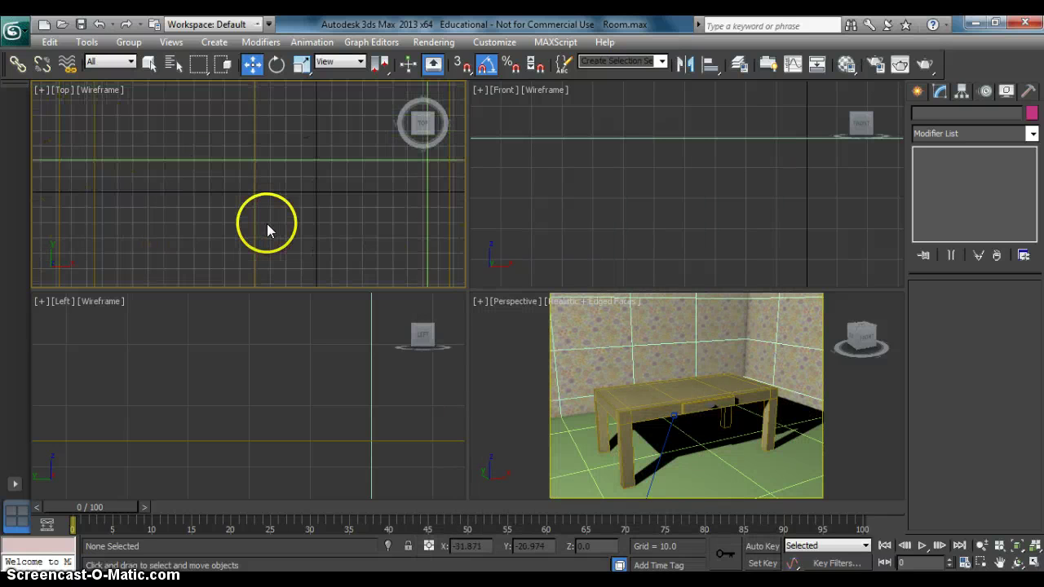
{"action": "scroll", "coordinate": [271, 223], "scroll_direction": "up", "scroll_amount": 4}
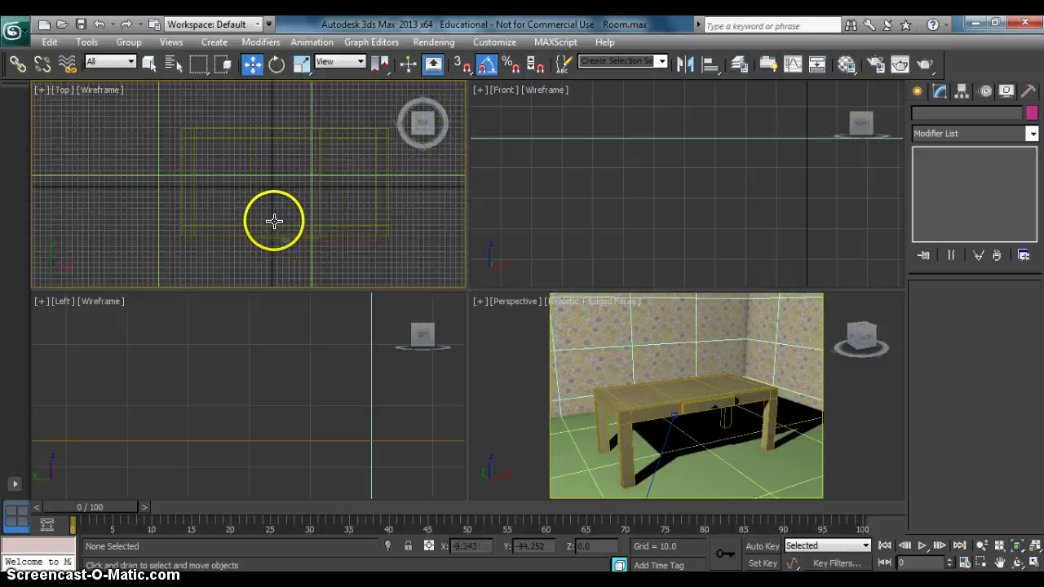
{"action": "scroll", "coordinate": [275, 221], "scroll_direction": "down", "scroll_amount": 3}
{"action": "left_click", "coordinate": [218, 243]}
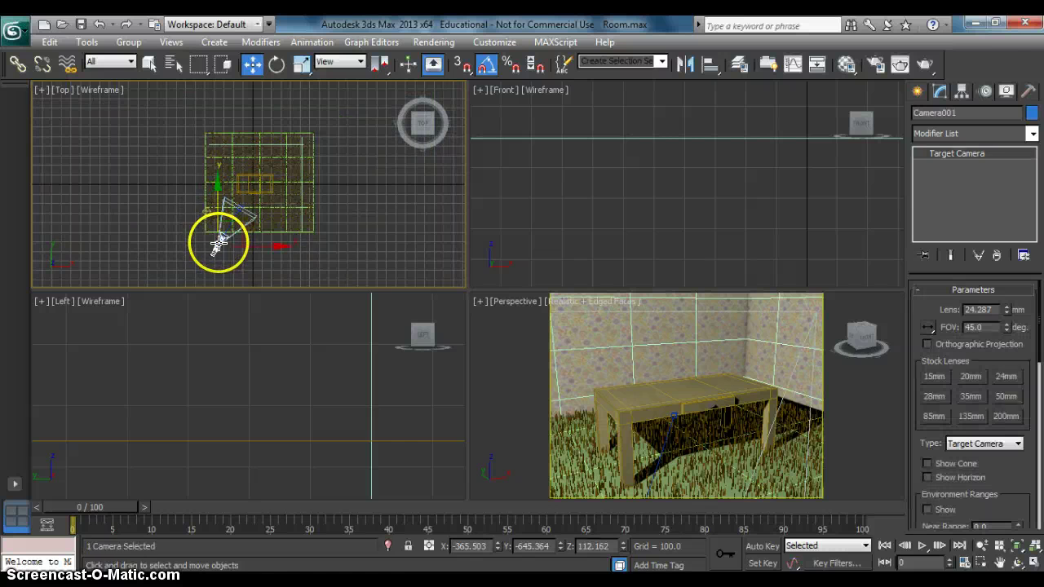
{"action": "scroll", "coordinate": [230, 233], "scroll_direction": "up", "scroll_amount": 2}
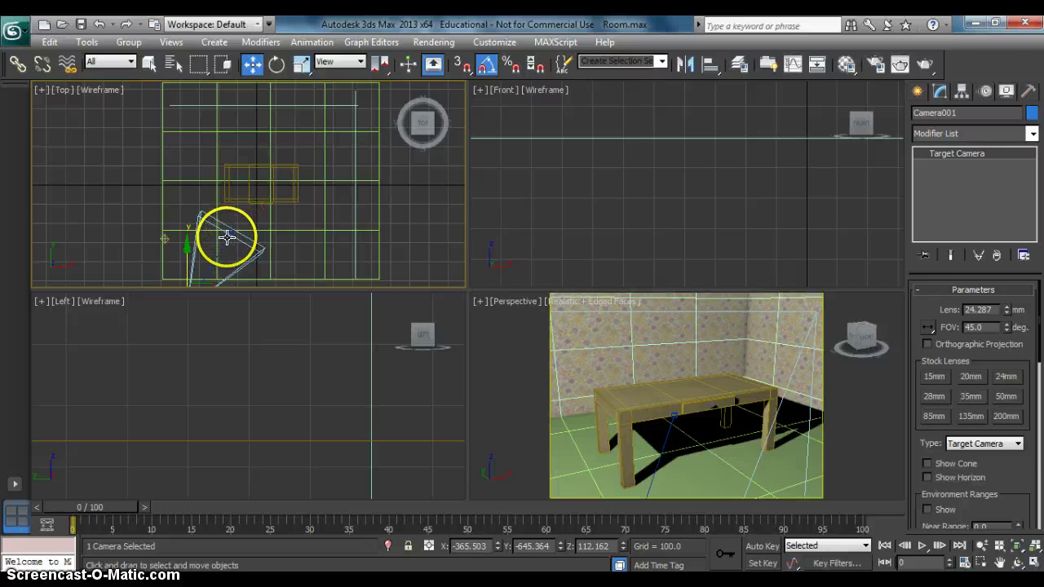
{"action": "left_click", "coordinate": [232, 230]}
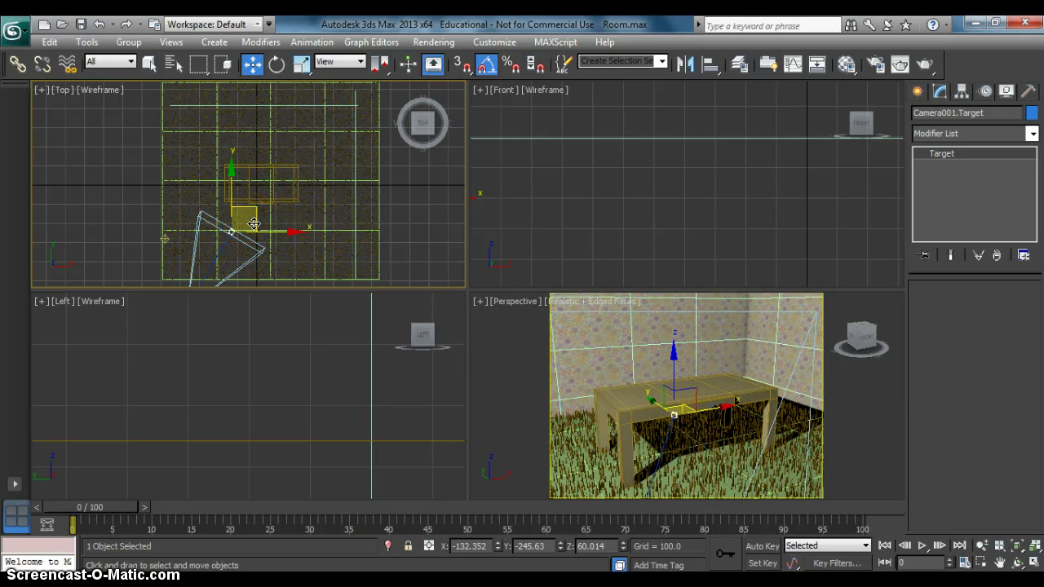
- Select the Desk Handle by name from the scene's object list
{"action": "left_click", "coordinate": [174, 63]}
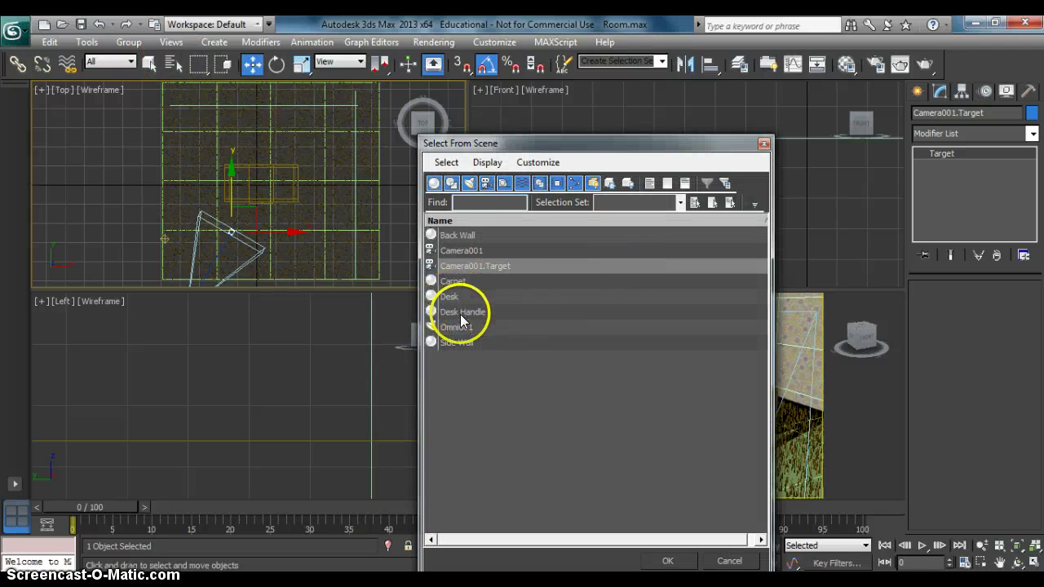
{"action": "left_click_drag", "start_coordinate": [569, 144], "coordinate": [416, 106]}
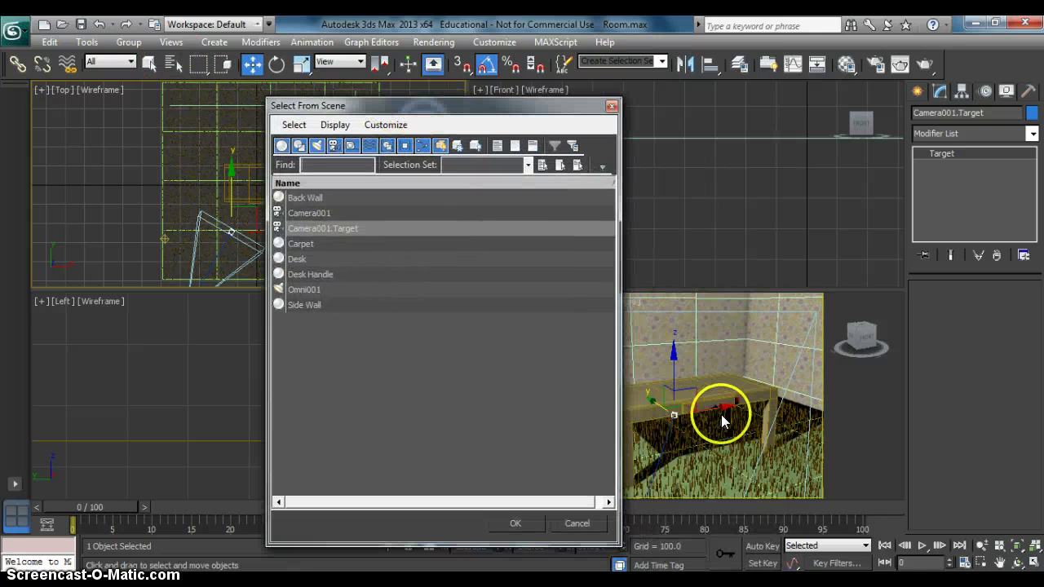
{"action": "left_click", "coordinate": [308, 275]}
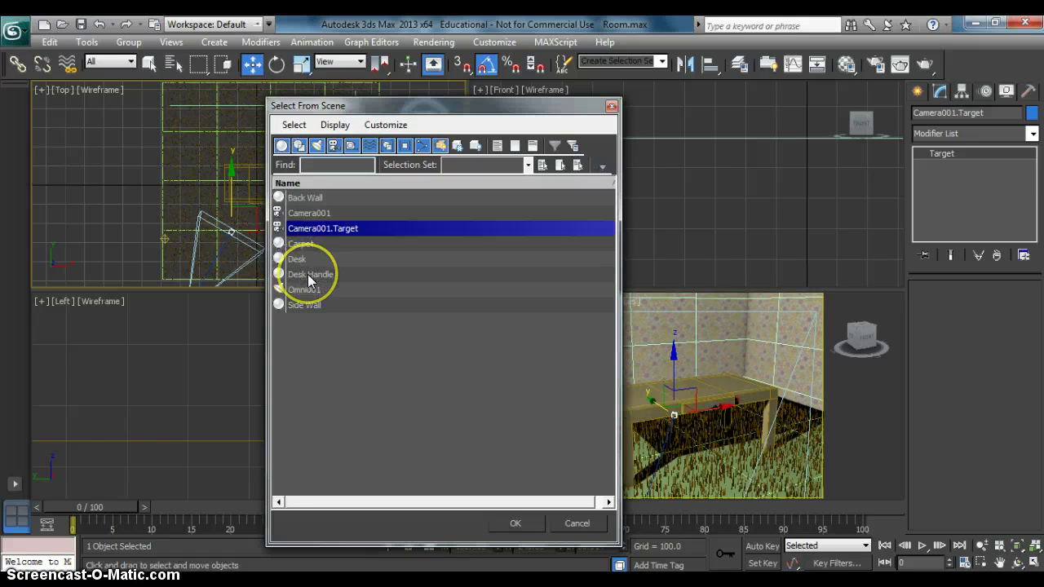
{"action": "left_click", "coordinate": [306, 275]}
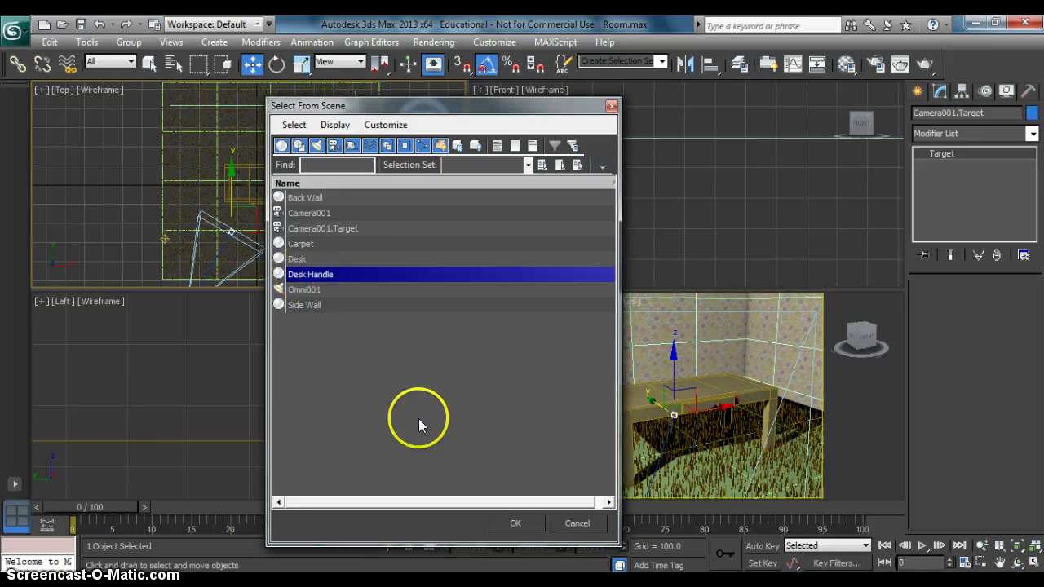
{"action": "left_click", "coordinate": [525, 523]}
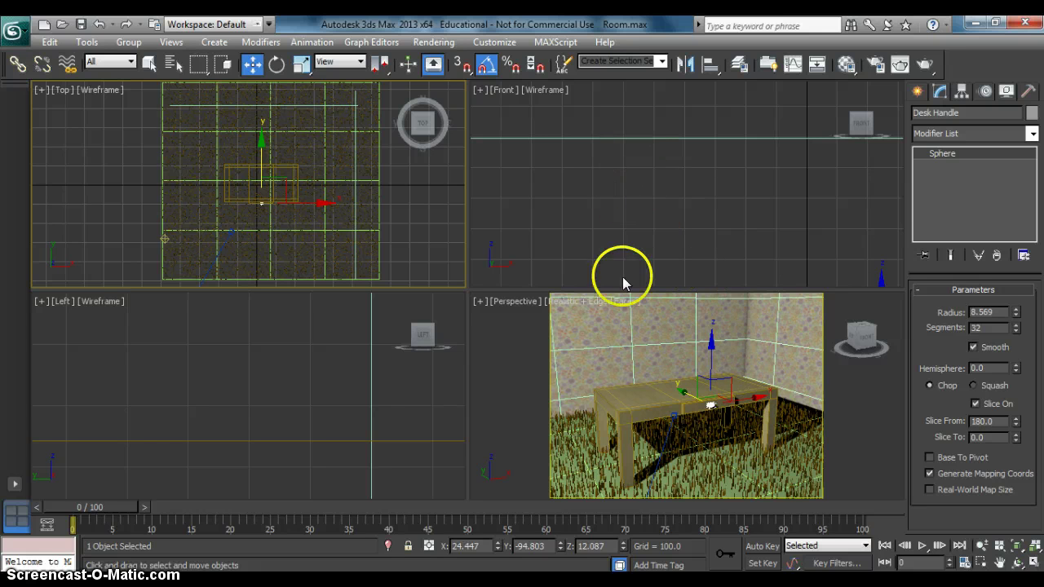
- Open the Layer Manager and examine which objects the default layer contains
{"action": "left_click", "coordinate": [740, 69]}
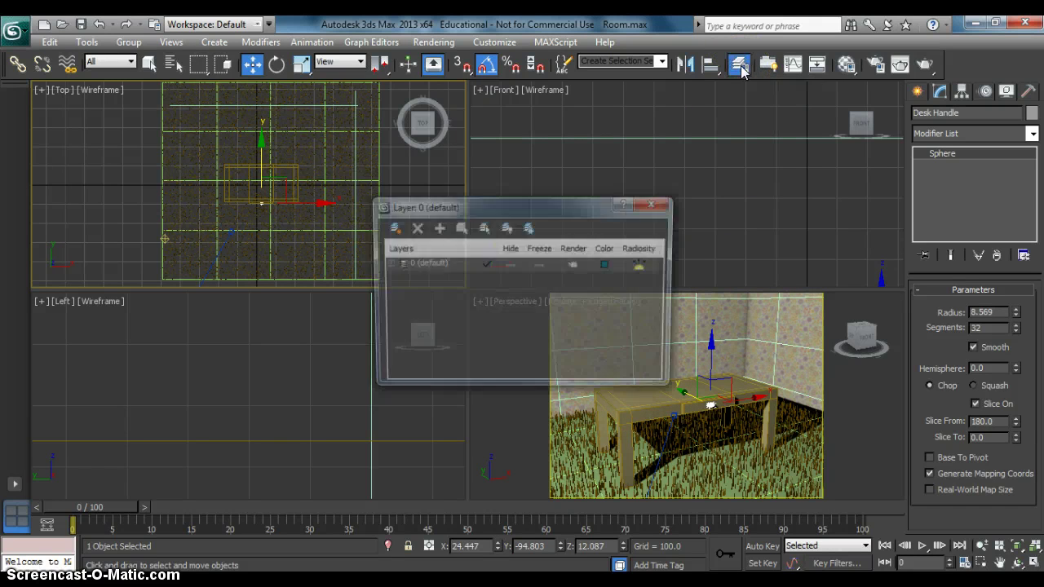
{"action": "left_click", "coordinate": [387, 264]}
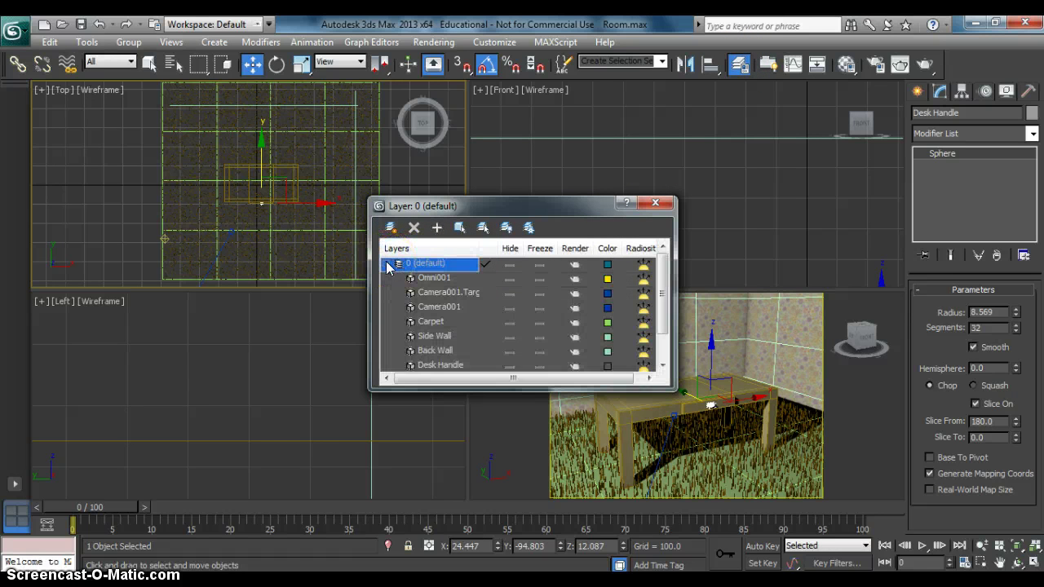
{"action": "left_click", "coordinate": [388, 265]}
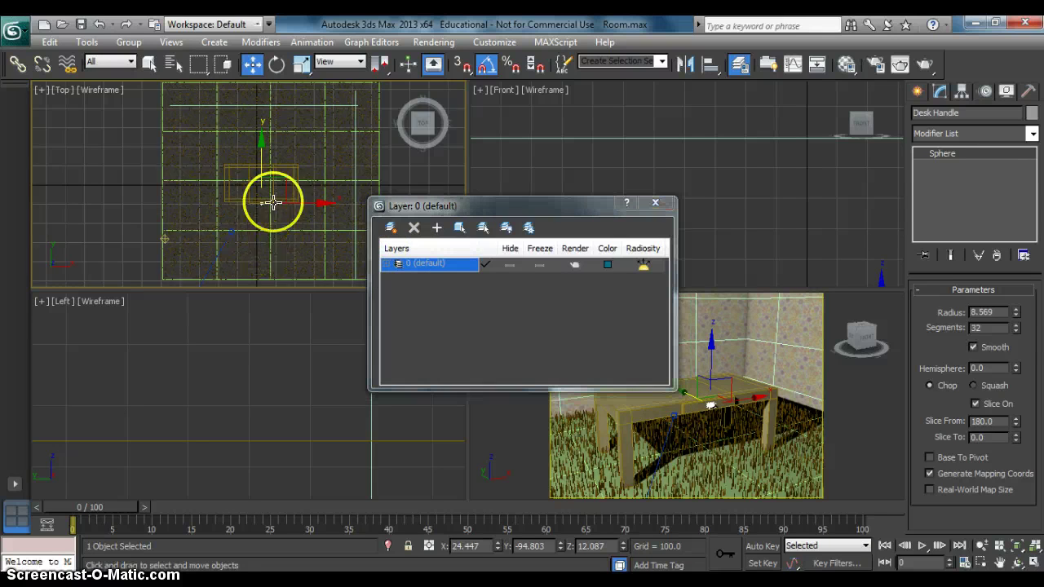
- Select the camera together with its target in the Top view and create a new layer containing both
{"action": "middle_click_drag", "start_coordinate": [273, 203], "coordinate": [286, 139]}
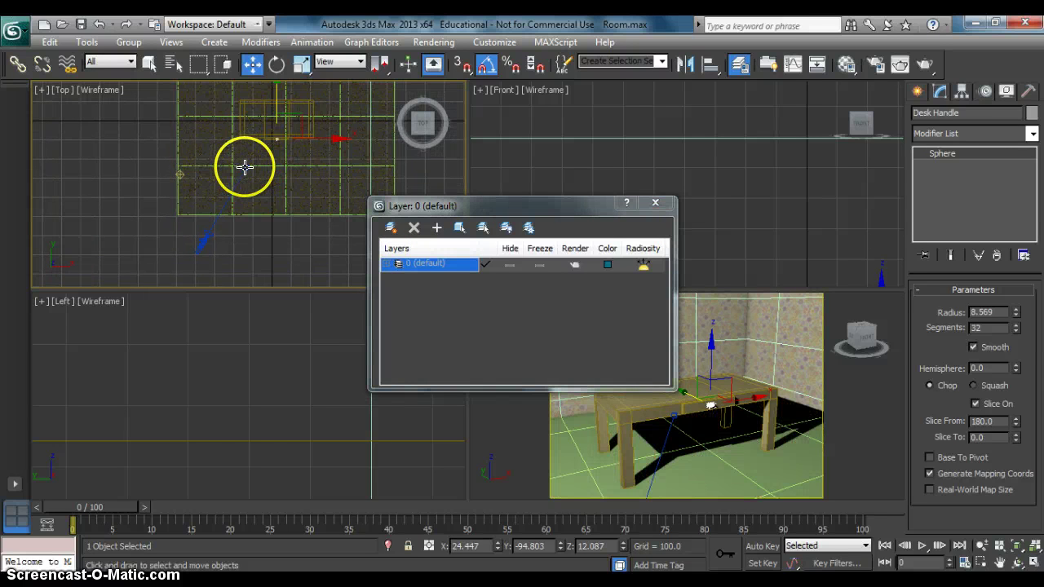
{"action": "left_click", "coordinate": [245, 167]}
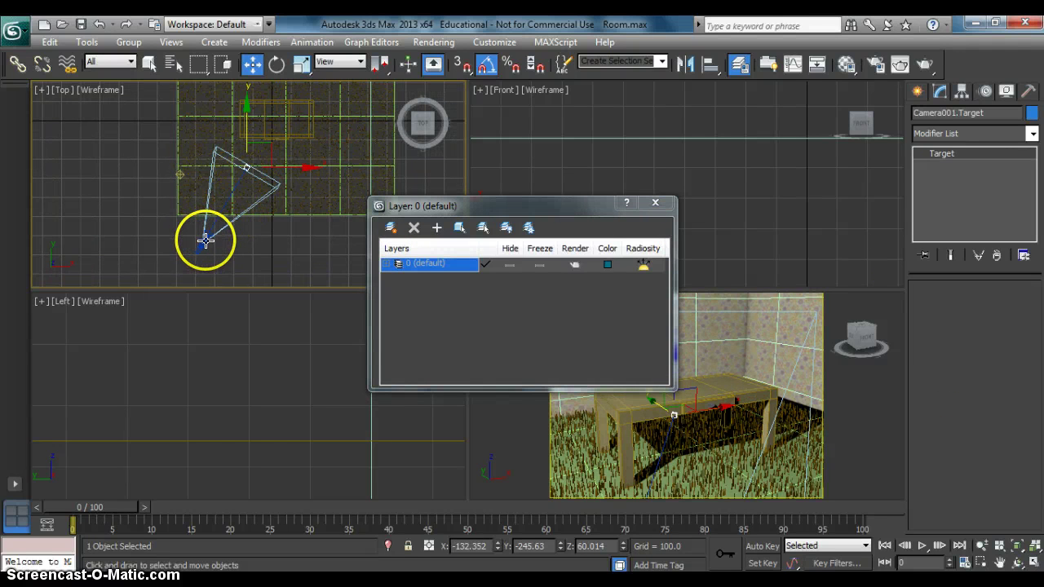
{"action": "left_click", "coordinate": [205, 240]}
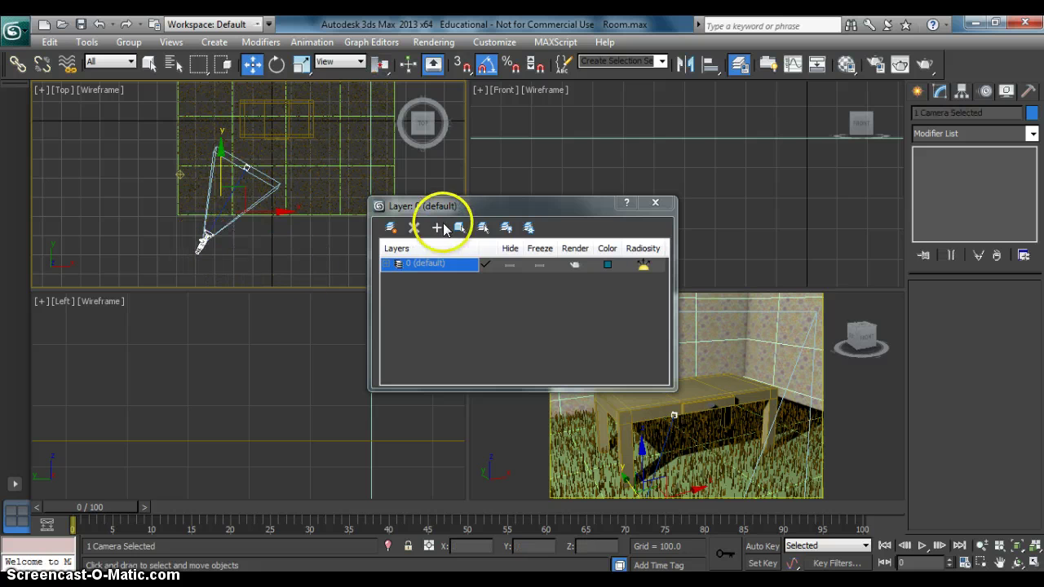
{"action": "left_click", "coordinate": [391, 228]}
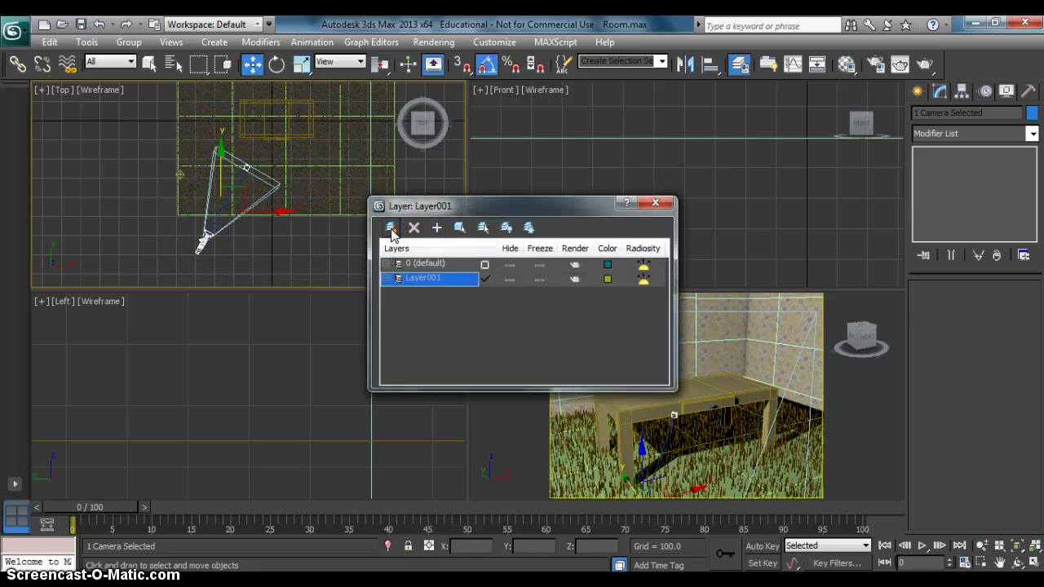
{"action": "left_click", "coordinate": [386, 278]}
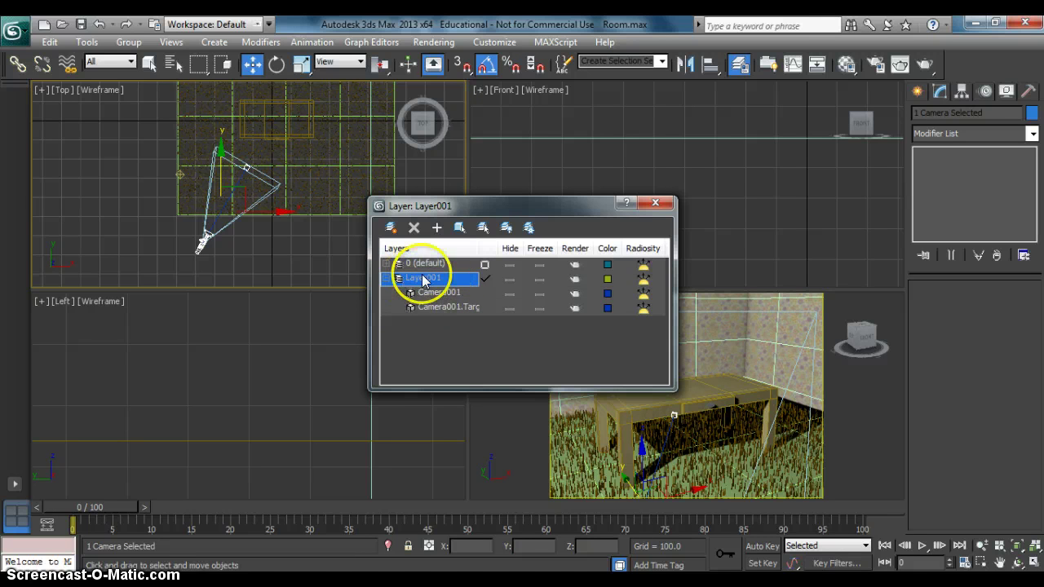
- Rename the new layer as Camera and collapse its object list
{"action": "right_click", "coordinate": [424, 281]}
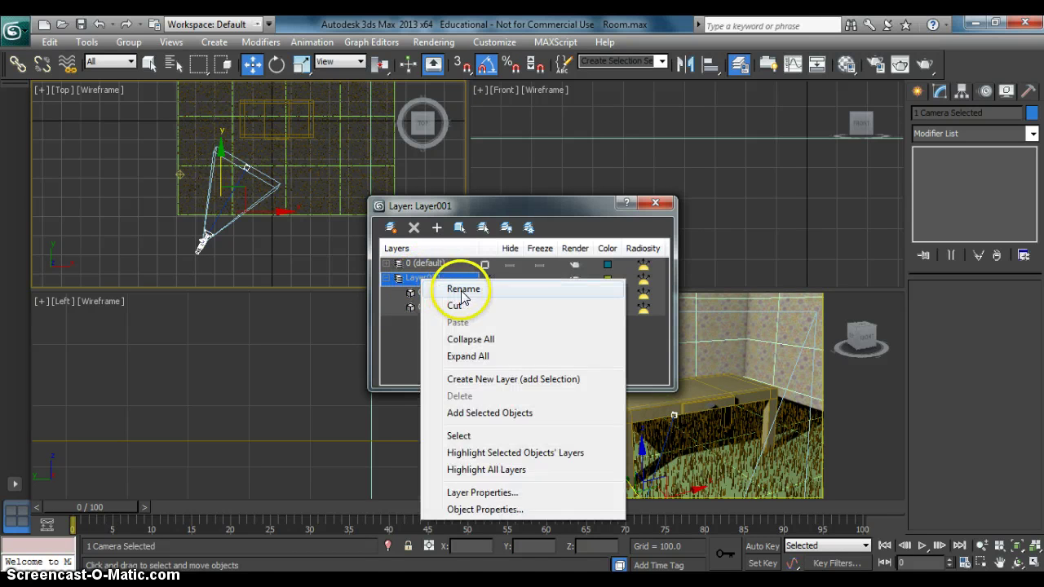
{"action": "left_click", "coordinate": [462, 288]}
{"action": "type", "text": "Camera"}
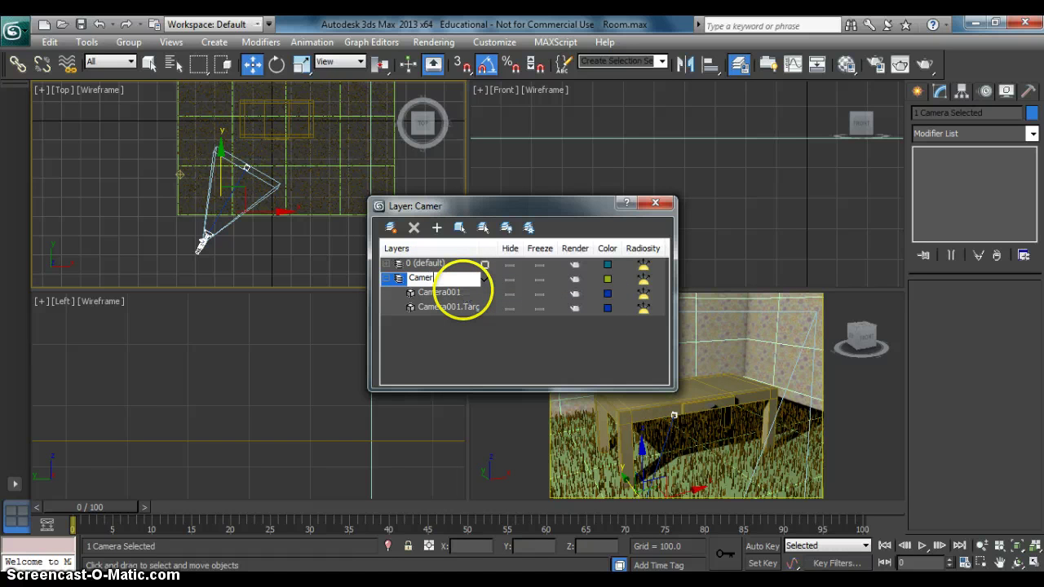
{"action": "left_click", "coordinate": [389, 280]}
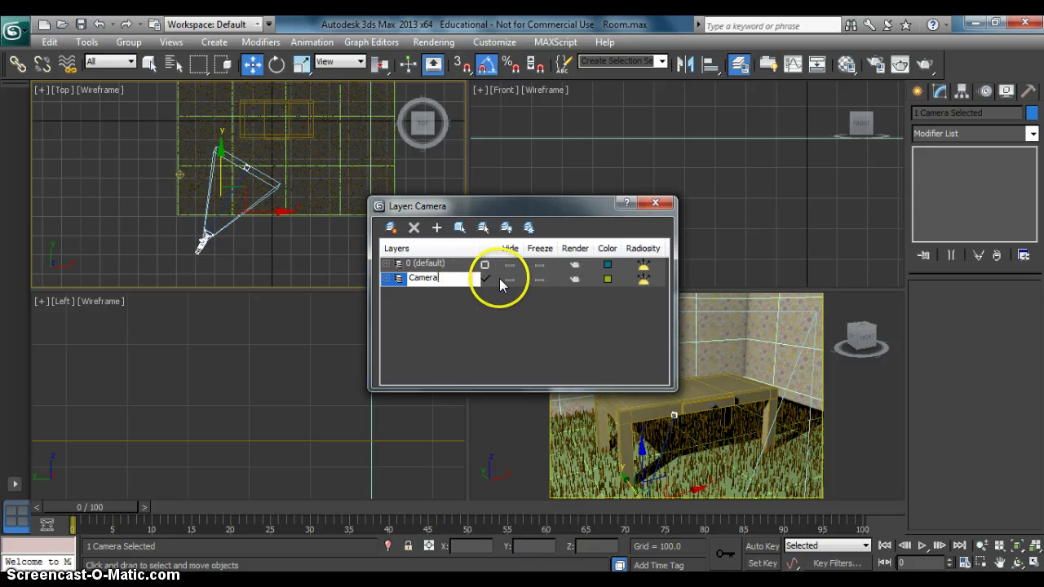
- Freeze the Camera layer and try to select the camera in the Top view
{"action": "left_click", "coordinate": [538, 279]}
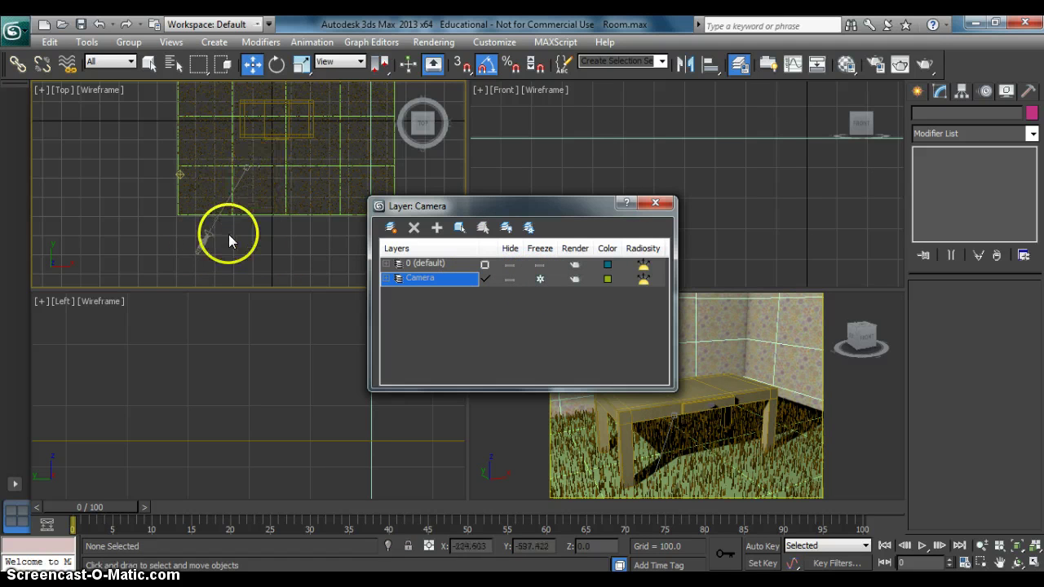
{"action": "left_click", "coordinate": [204, 233]}
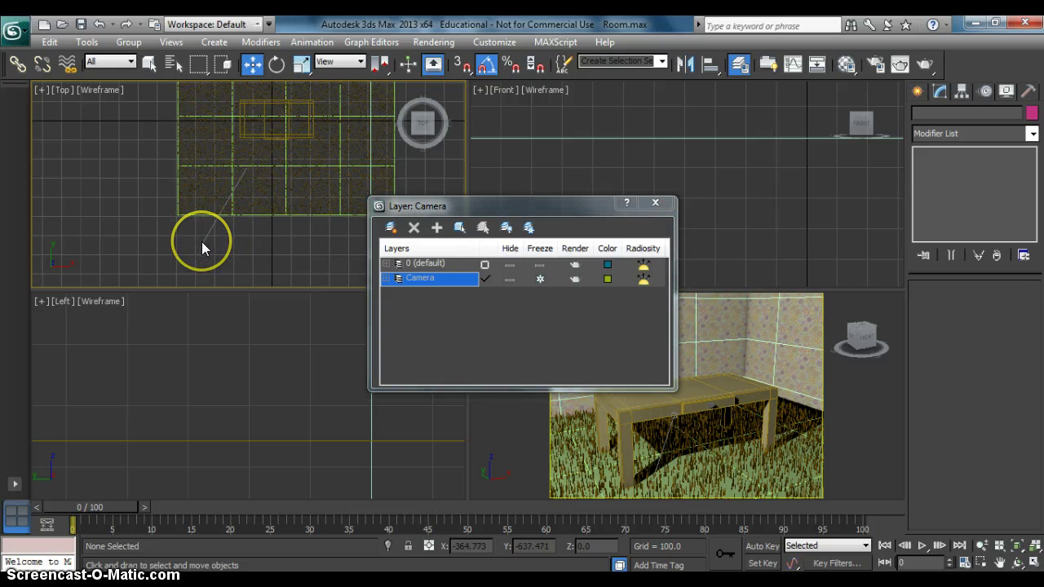
{"action": "left_click", "coordinate": [424, 330]}
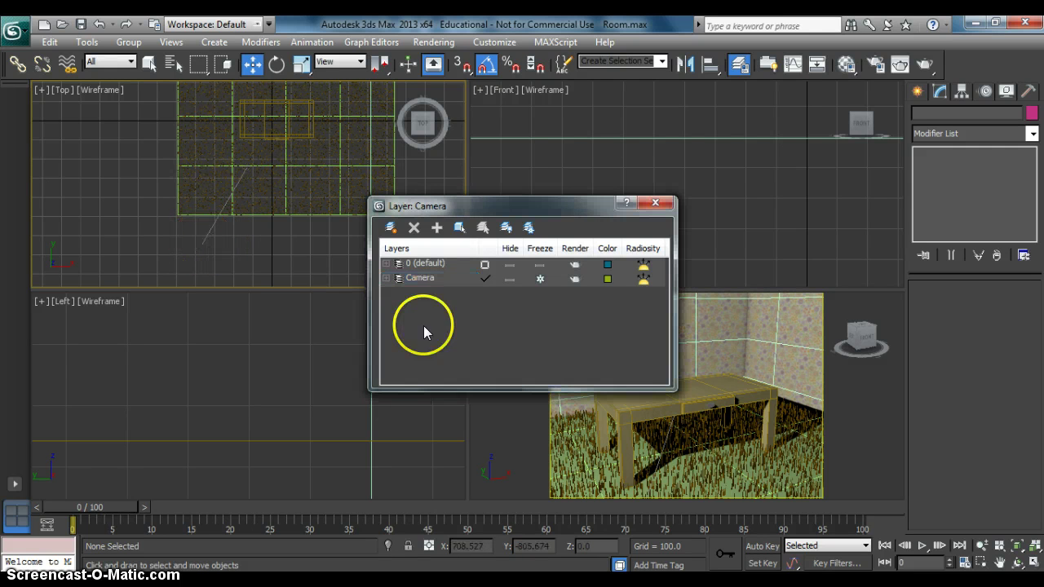
- Examine the objects remaining on the default layer and collapse the list
{"action": "left_click", "coordinate": [388, 264]}
{"action": "left_click", "coordinate": [432, 277]}
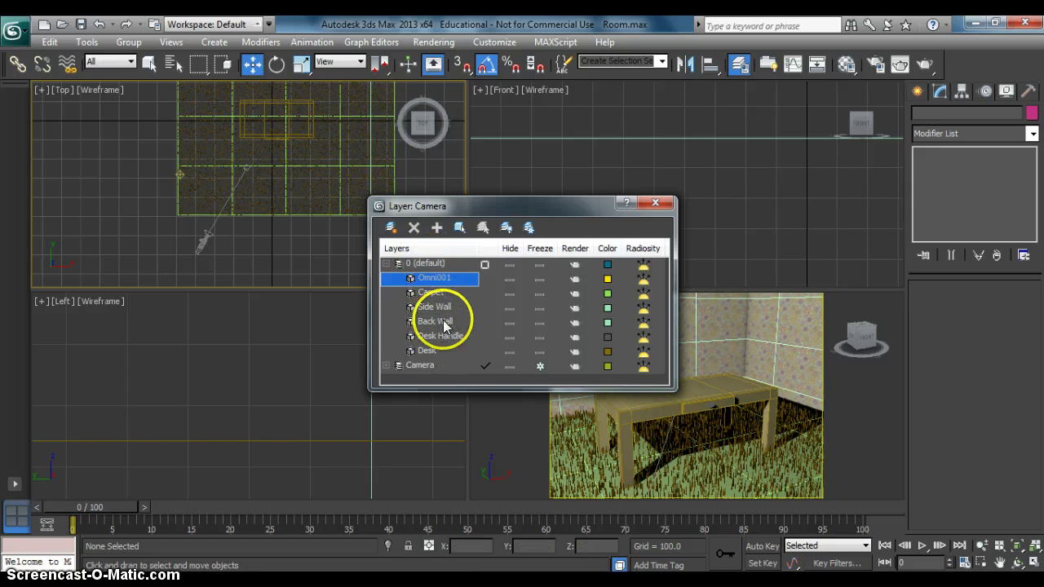
{"action": "left_click", "coordinate": [386, 263]}
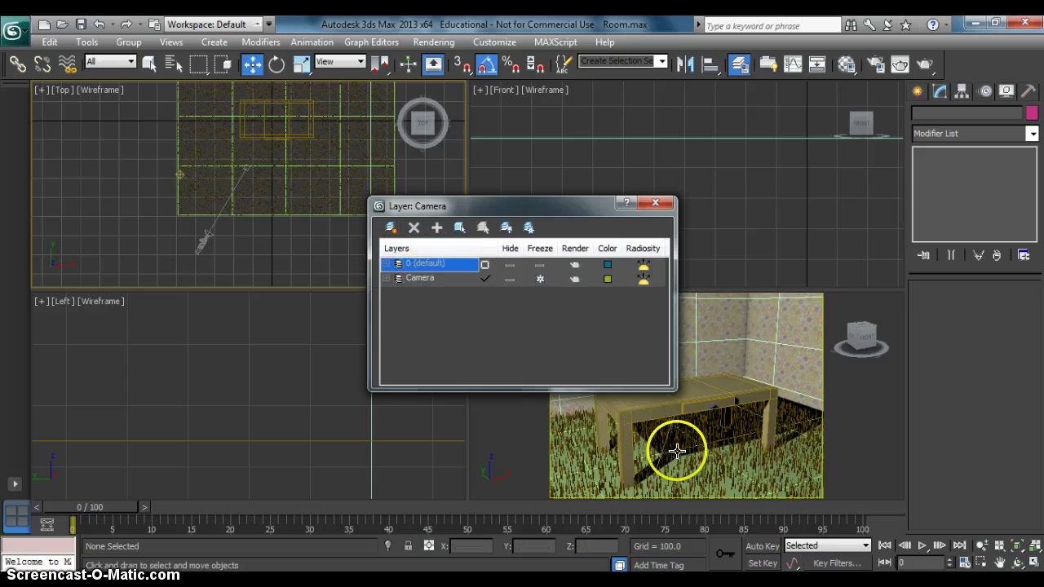
- Select the carpet and both walls in the Perspective view and create a new layer containing them
{"action": "left_click", "coordinate": [703, 464]}
{"action": "left_click", "coordinate": [797, 336], "text": "ctrl"}
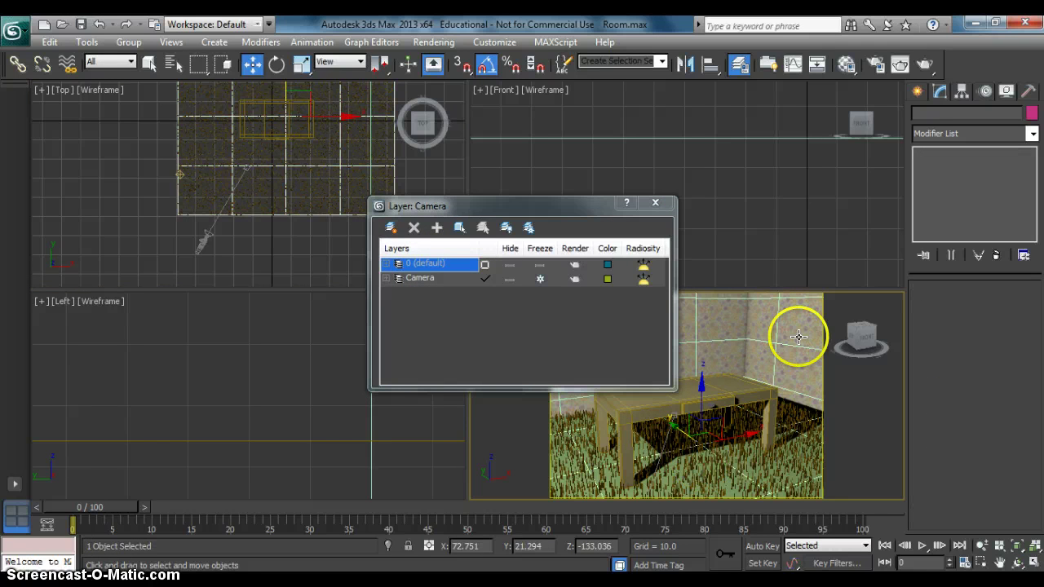
{"action": "left_click", "coordinate": [710, 326], "text": "ctrl"}
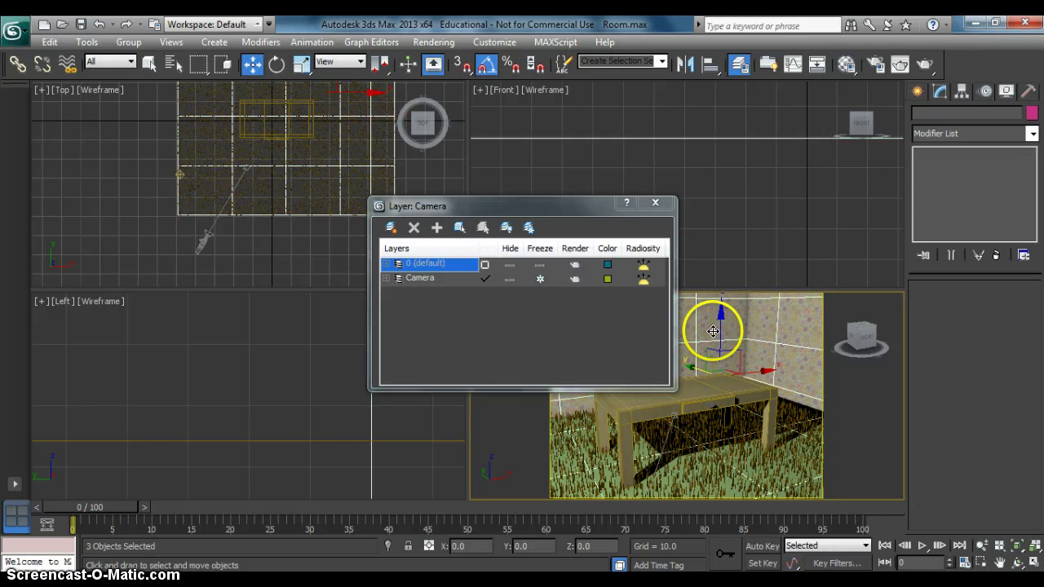
{"action": "left_click", "coordinate": [392, 228]}
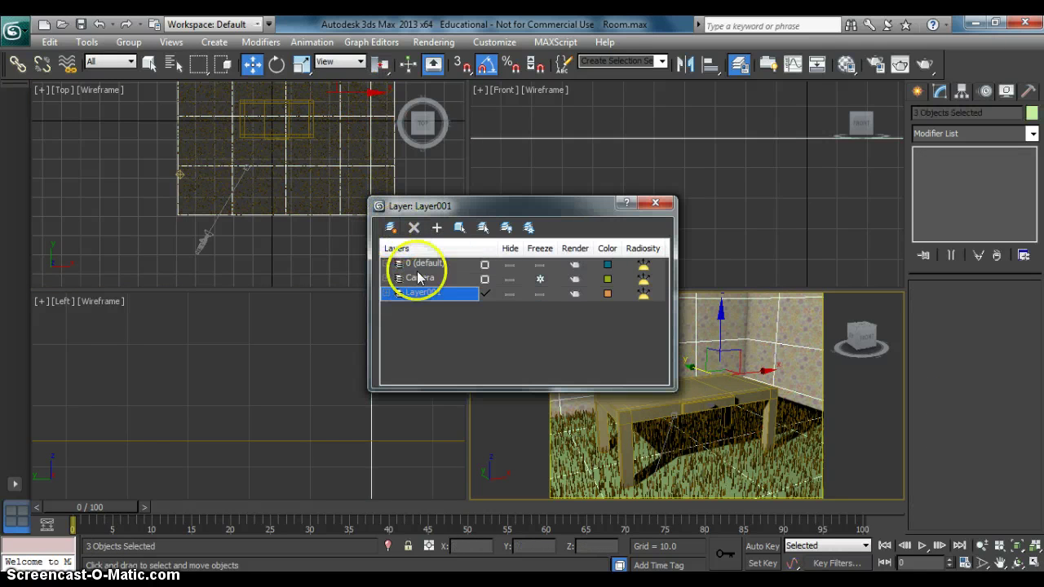
- Rename the new layer as Set (Walls)
{"action": "left_click", "coordinate": [455, 297]}
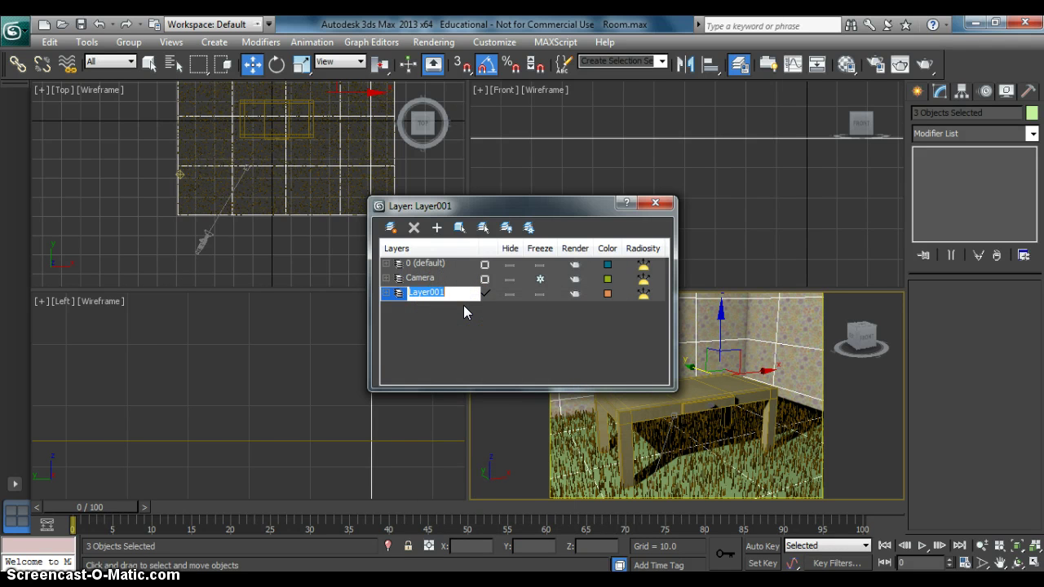
{"action": "type", "text": "Set (Walls"}
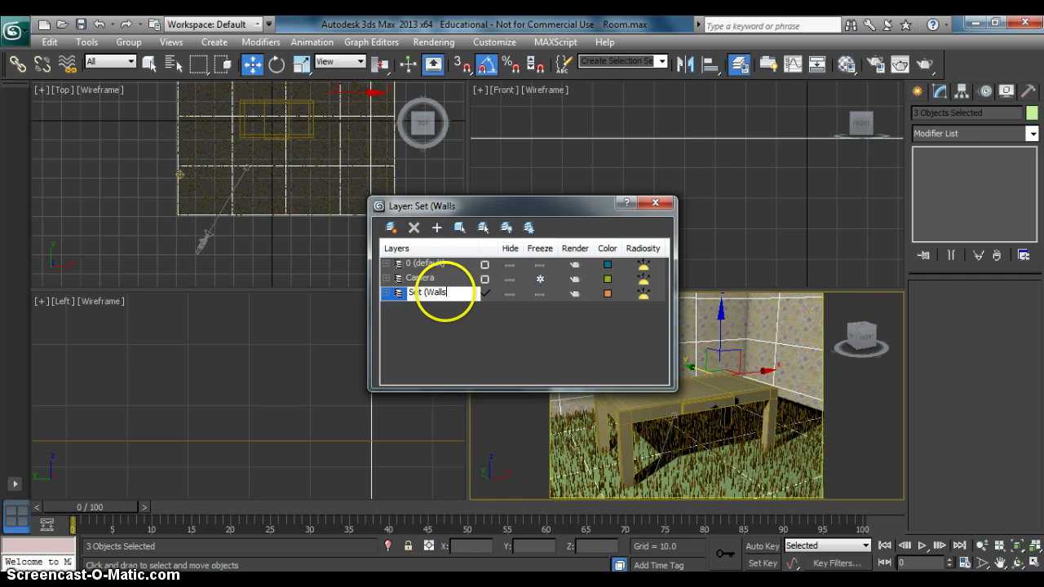
{"action": "key", "text": "Return"}
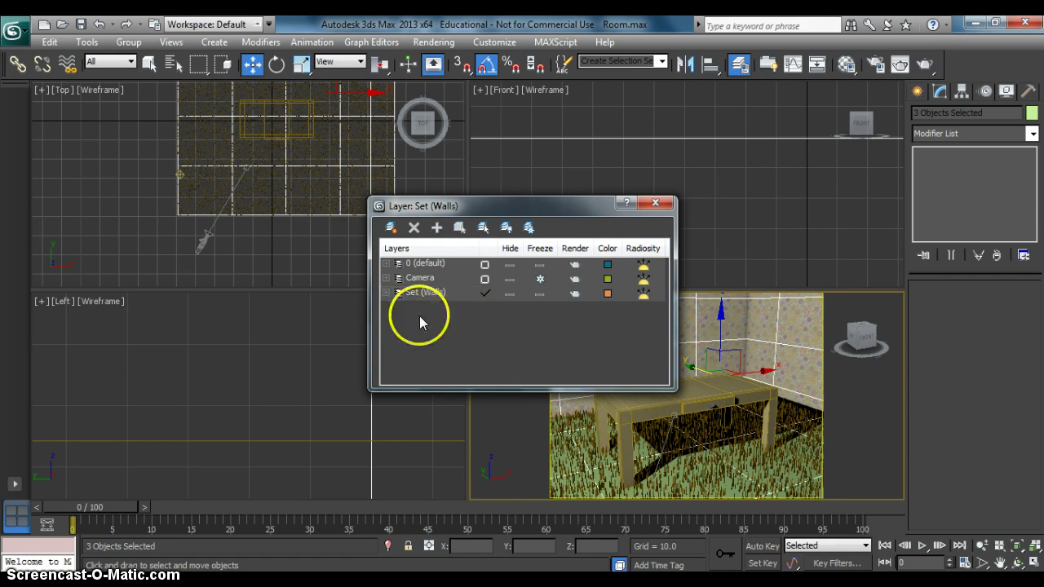
- Check which objects the Set (Walls) layer holds and freeze the layer
{"action": "left_click", "coordinate": [387, 293]}
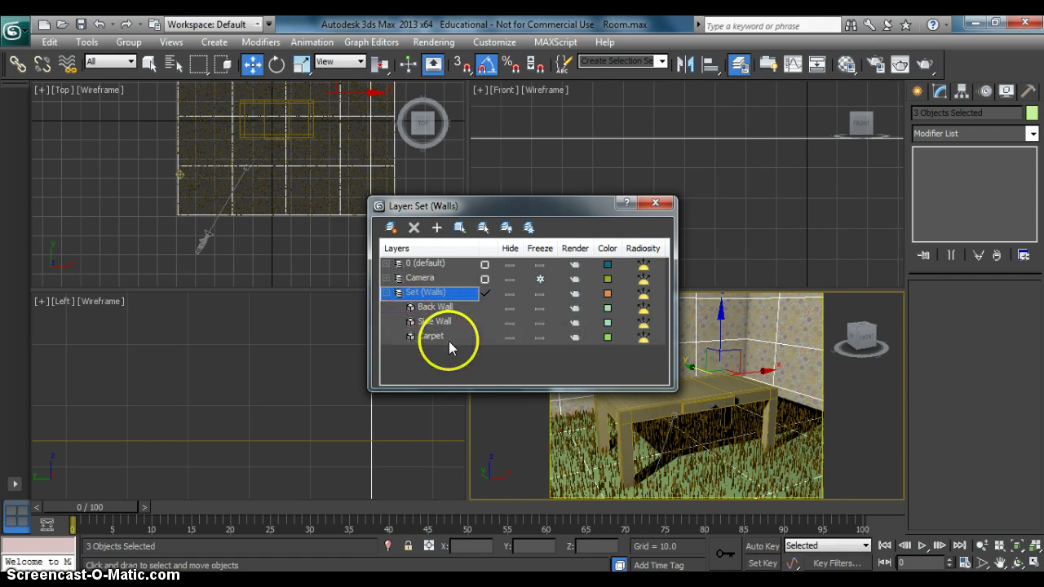
{"action": "left_click", "coordinate": [387, 294]}
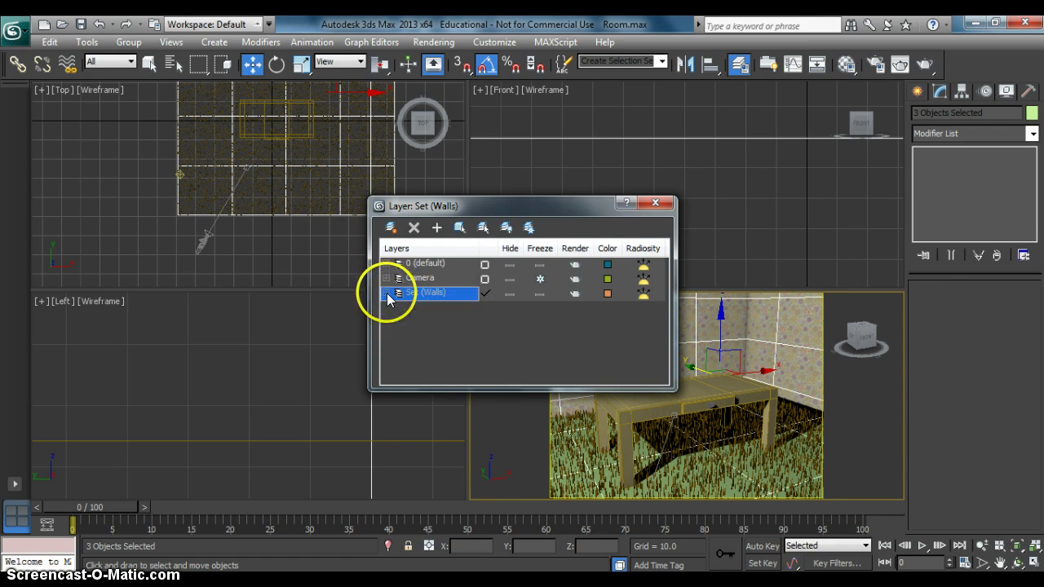
{"action": "left_click", "coordinate": [539, 293]}
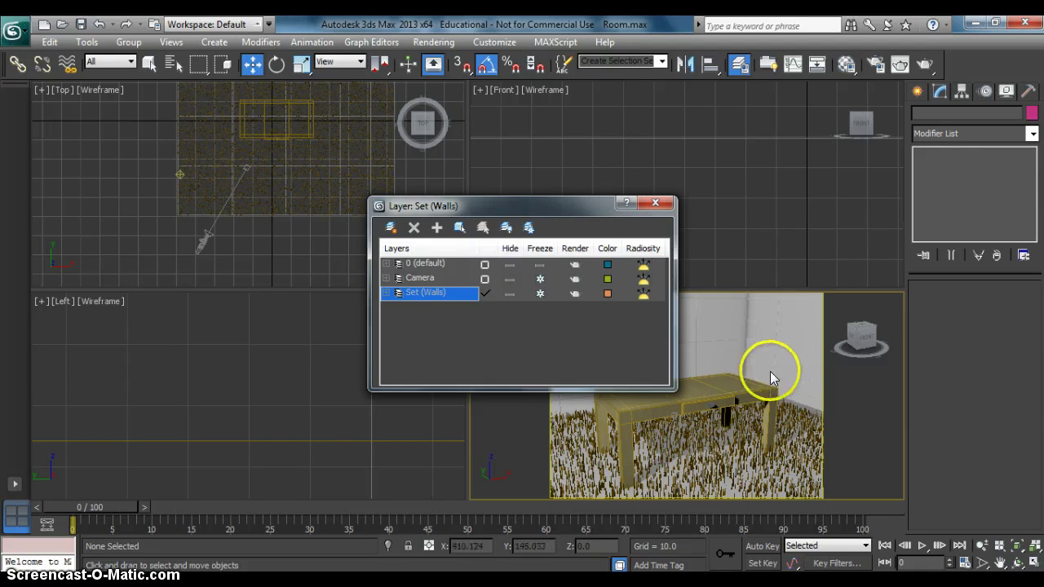
- Select the desk together with its handle and create a new layer containing both
{"action": "left_click", "coordinate": [387, 264]}
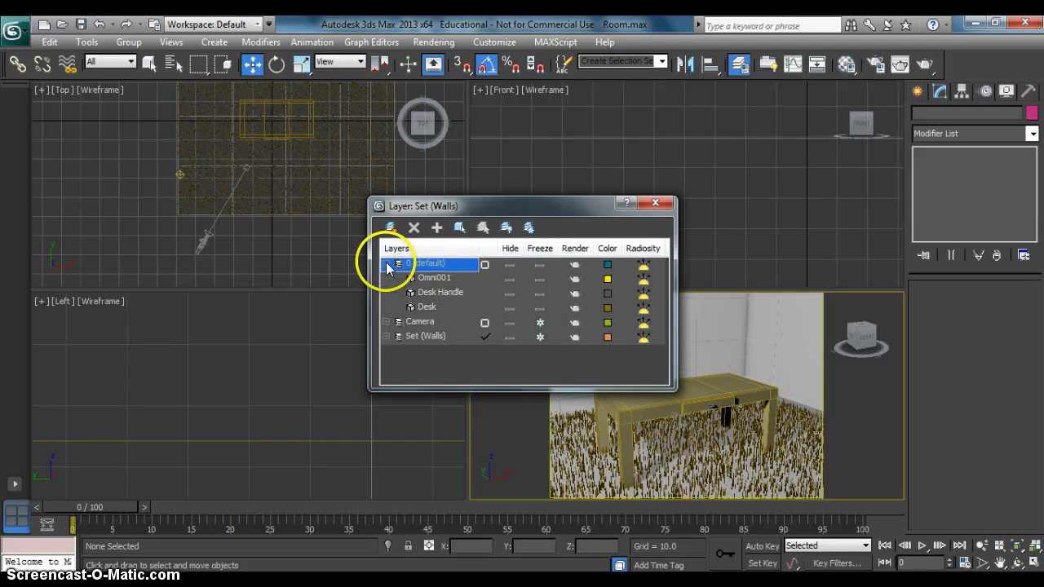
{"action": "left_click", "coordinate": [705, 406]}
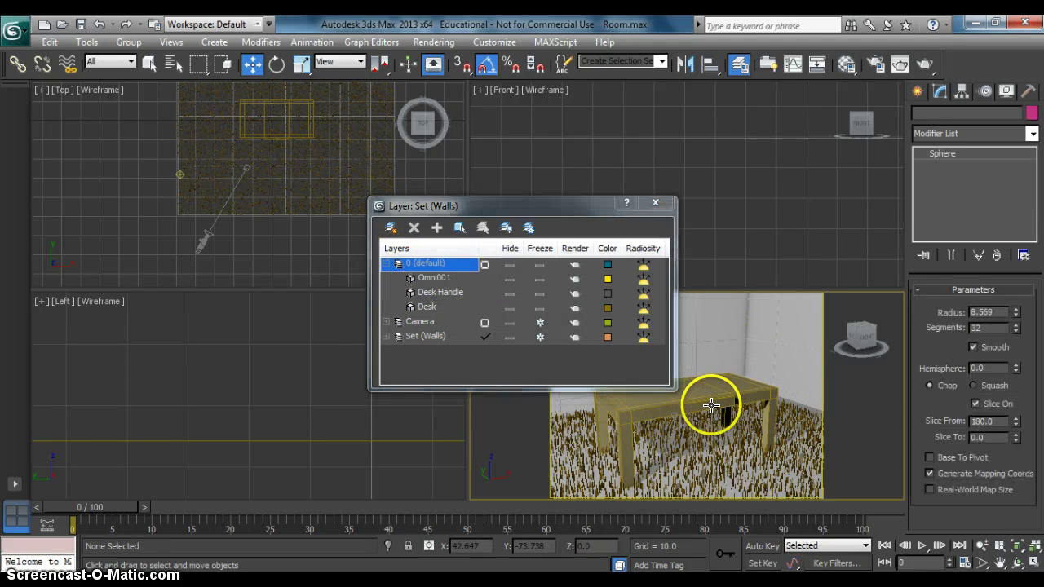
{"action": "left_click", "coordinate": [659, 408], "text": "ctrl"}
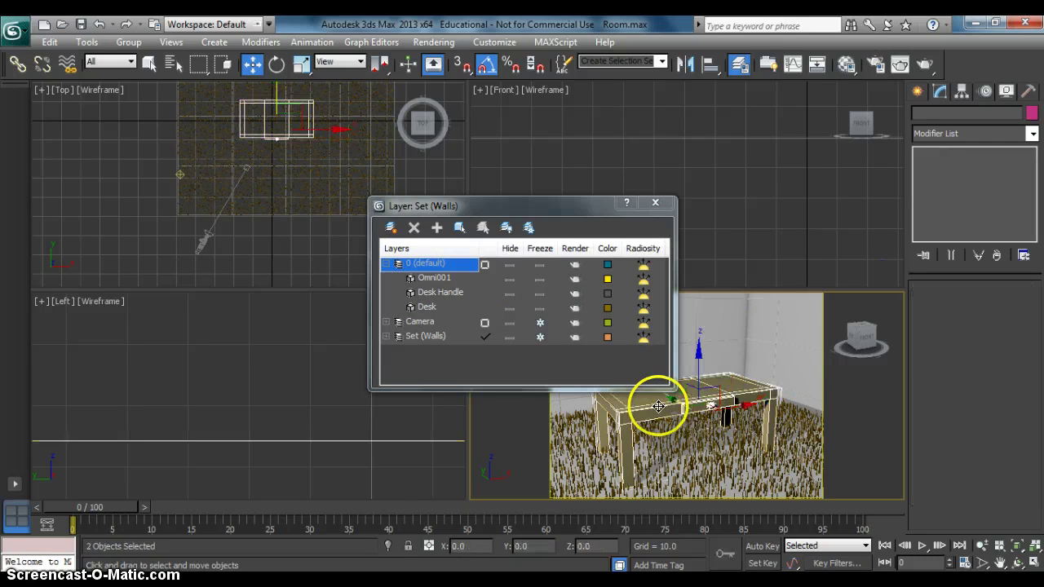
{"action": "left_click", "coordinate": [391, 227]}
- Rename the layer holding the desk and its handle as Desk
{"action": "right_click", "coordinate": [433, 314]}
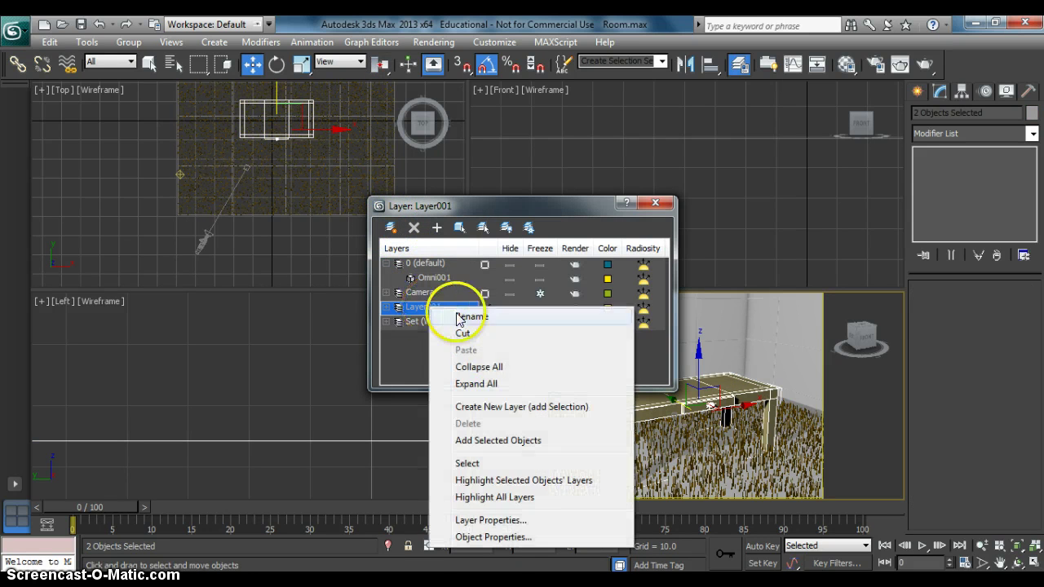
{"action": "left_click", "coordinate": [497, 322]}
{"action": "type", "text": "Desk"}
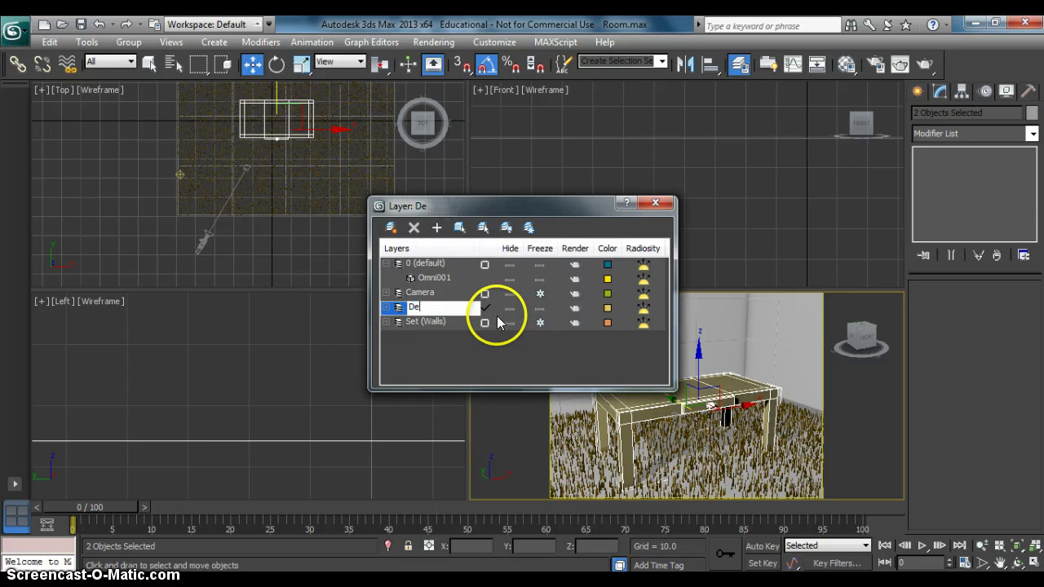
{"action": "left_click", "coordinate": [462, 352]}
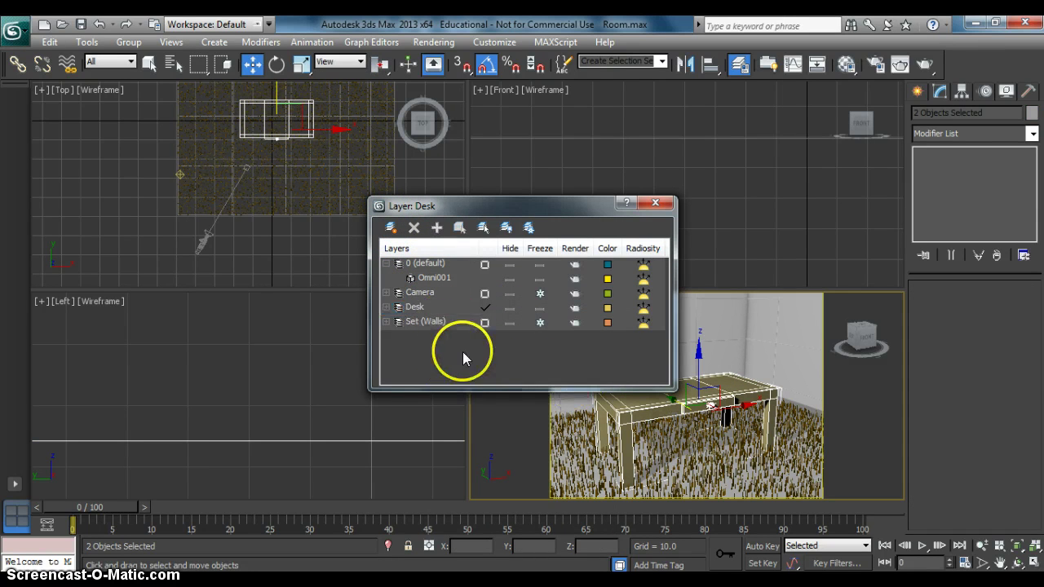
- Freeze the Desk layer and collapse the default layer's object list
{"action": "left_click", "coordinate": [387, 307]}
{"action": "left_click", "coordinate": [387, 306]}
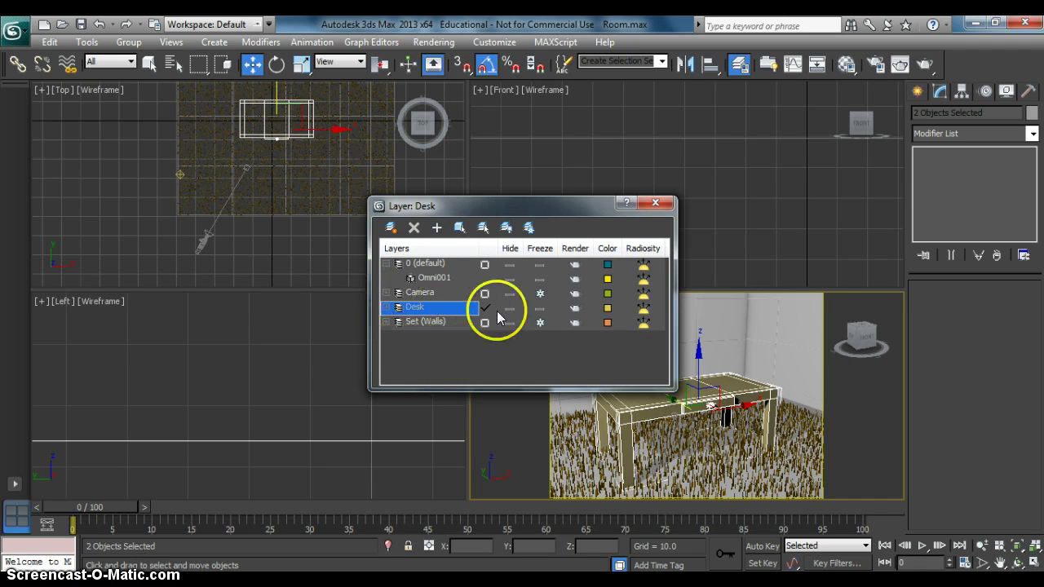
{"action": "left_click", "coordinate": [540, 309]}
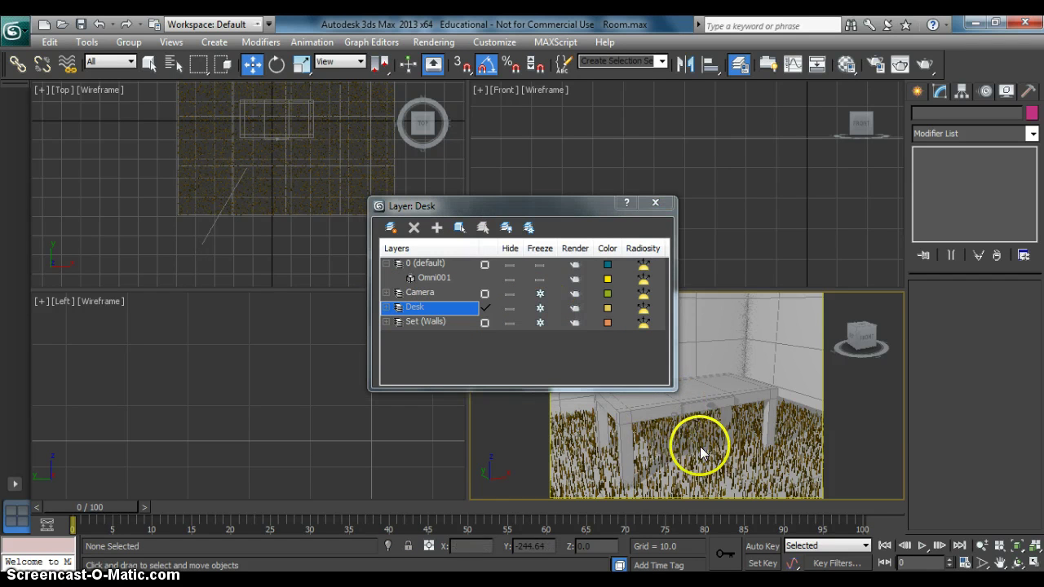
{"action": "left_click", "coordinate": [428, 278]}
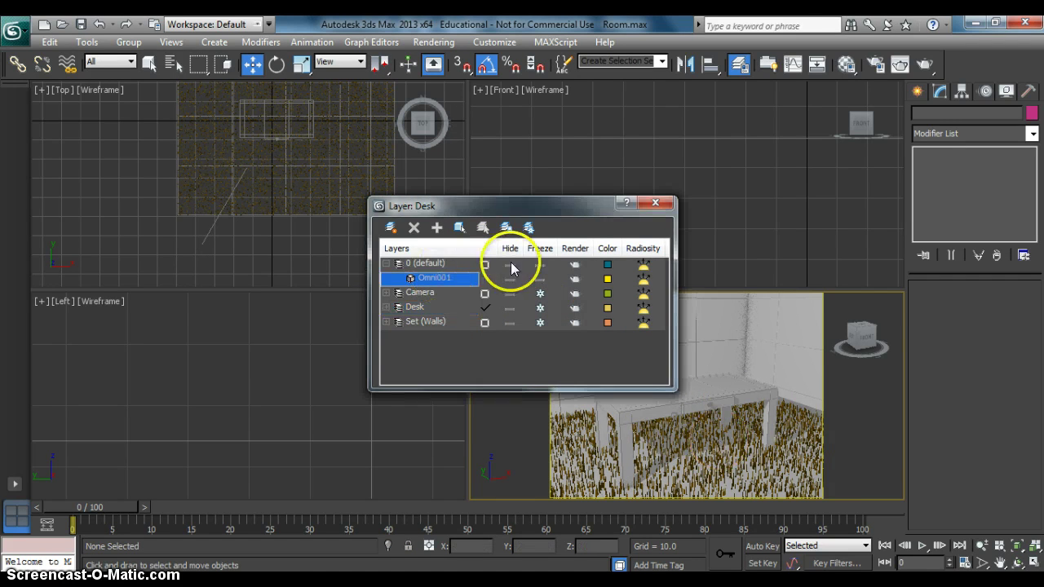
{"action": "left_click", "coordinate": [386, 263]}
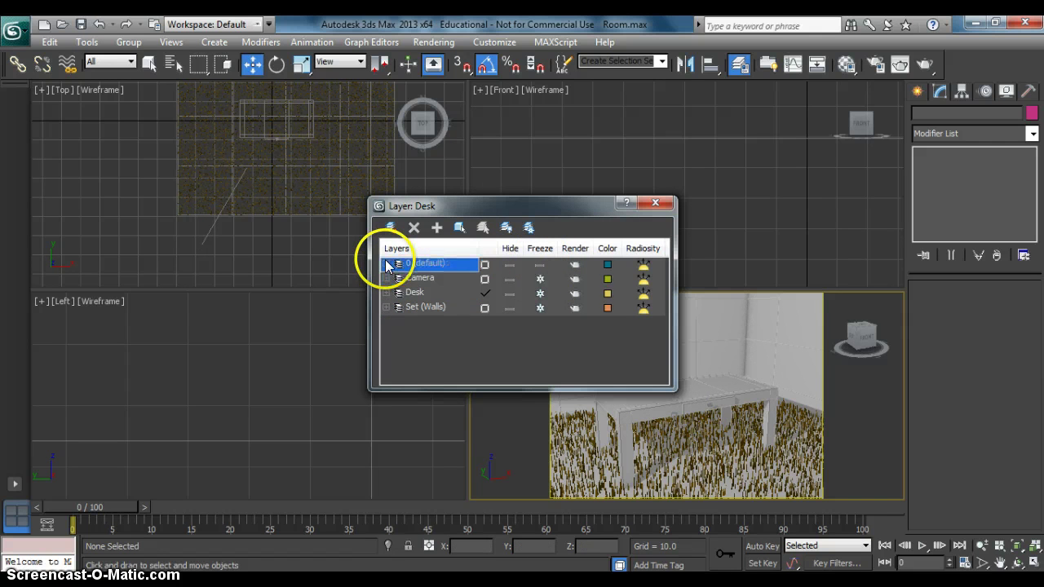
- Try freezing only Camera001 instead of the whole Camera layer, and restore the freeze on the entire layer
{"action": "left_click", "coordinate": [387, 279]}
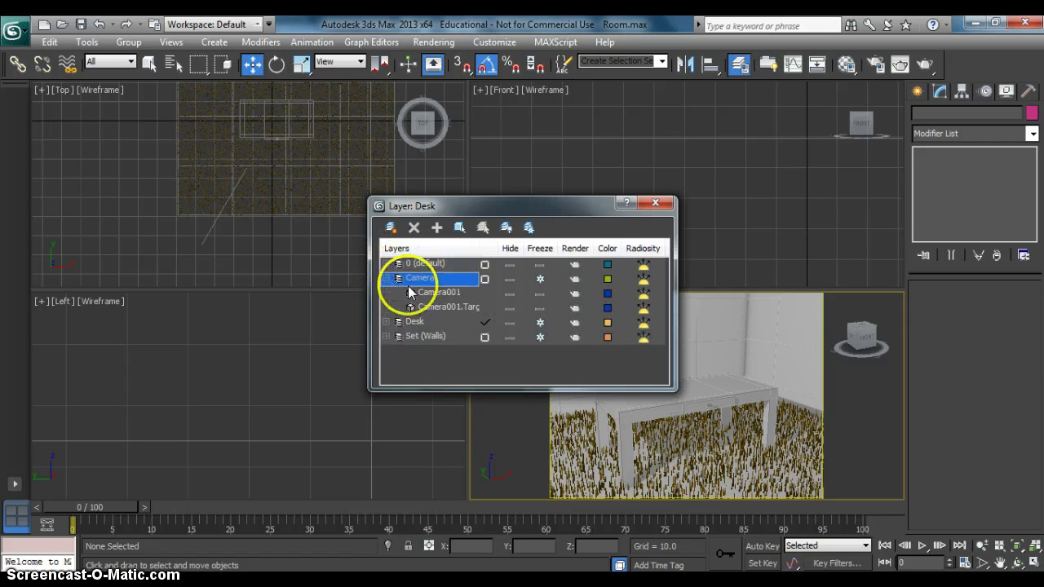
{"action": "left_click", "coordinate": [540, 279]}
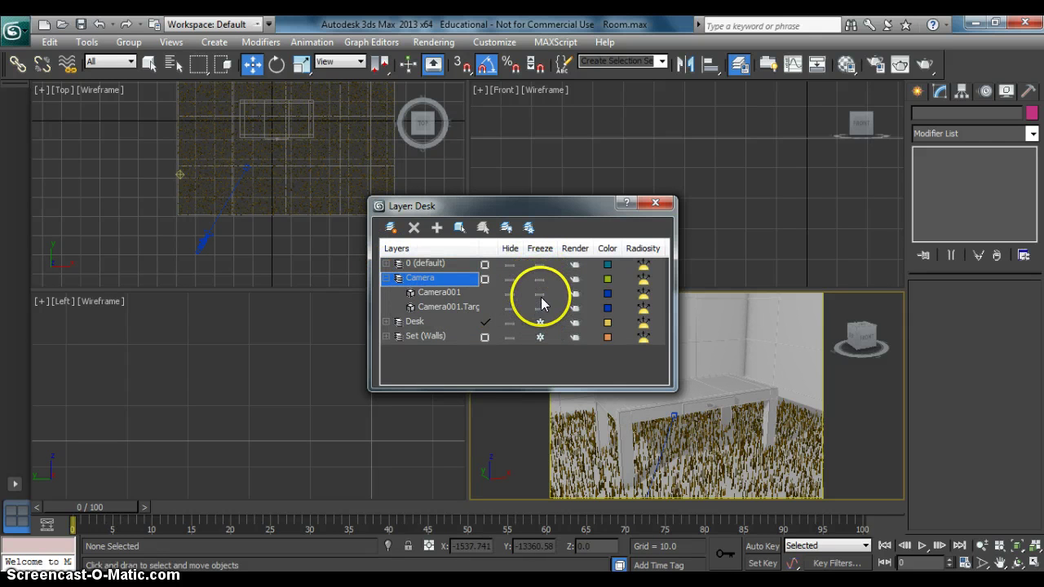
{"action": "left_click", "coordinate": [540, 294]}
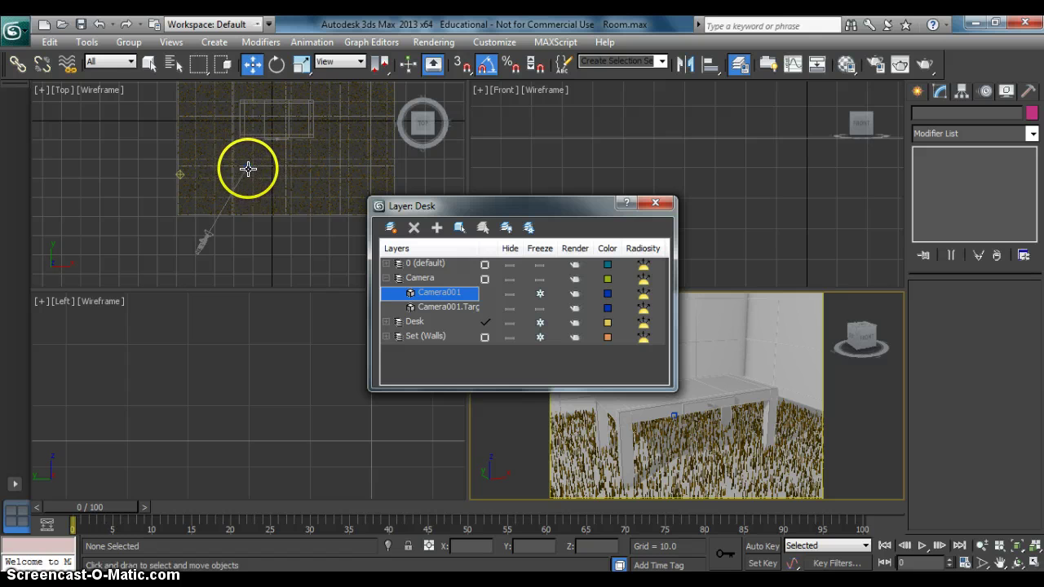
{"action": "left_click", "coordinate": [540, 293]}
{"action": "left_click", "coordinate": [539, 280]}
{"action": "left_click", "coordinate": [387, 279]}
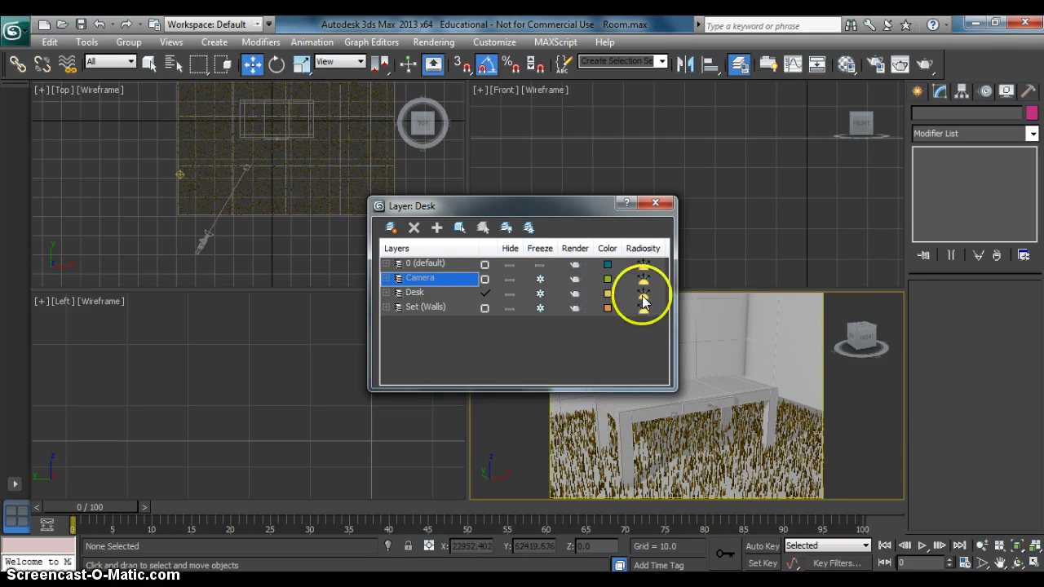
- Create a ChamferBox above the desk in the front view, about 80 long, 116 wide and 27 high with a fillet of about 8
{"action": "left_click", "coordinate": [654, 205]}
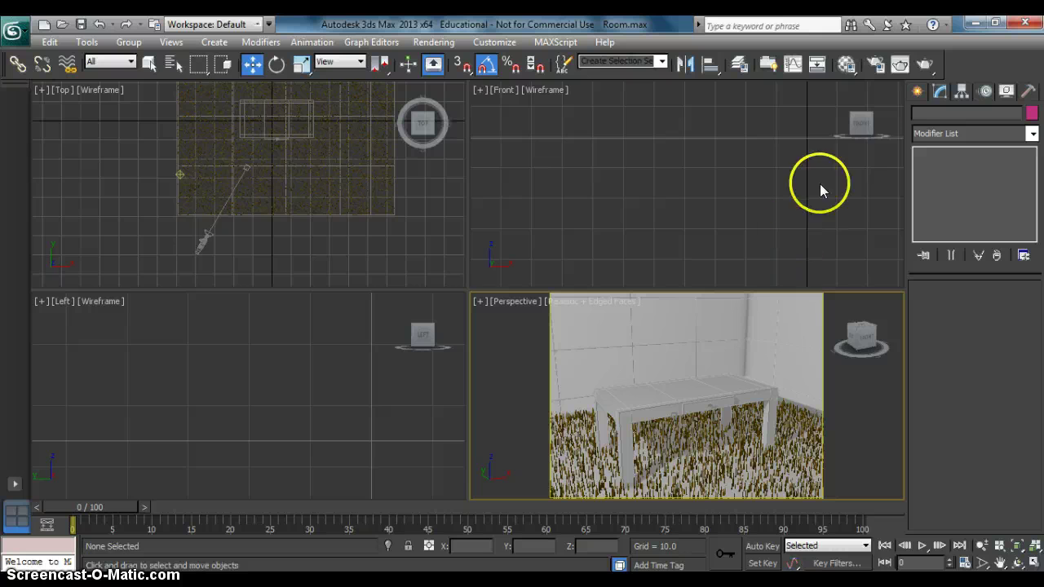
{"action": "left_click", "coordinate": [918, 91]}
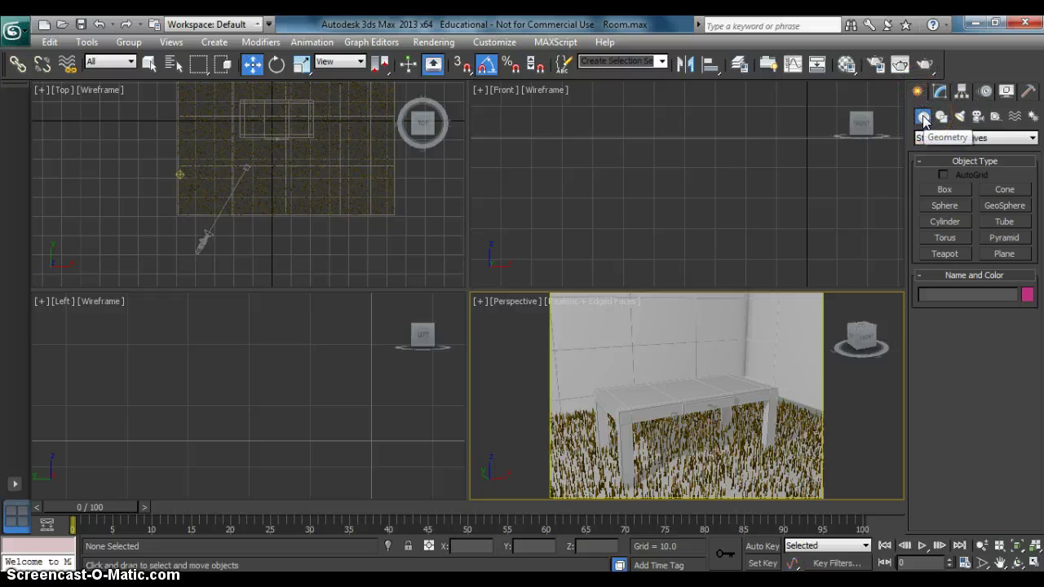
{"action": "left_click", "coordinate": [924, 118]}
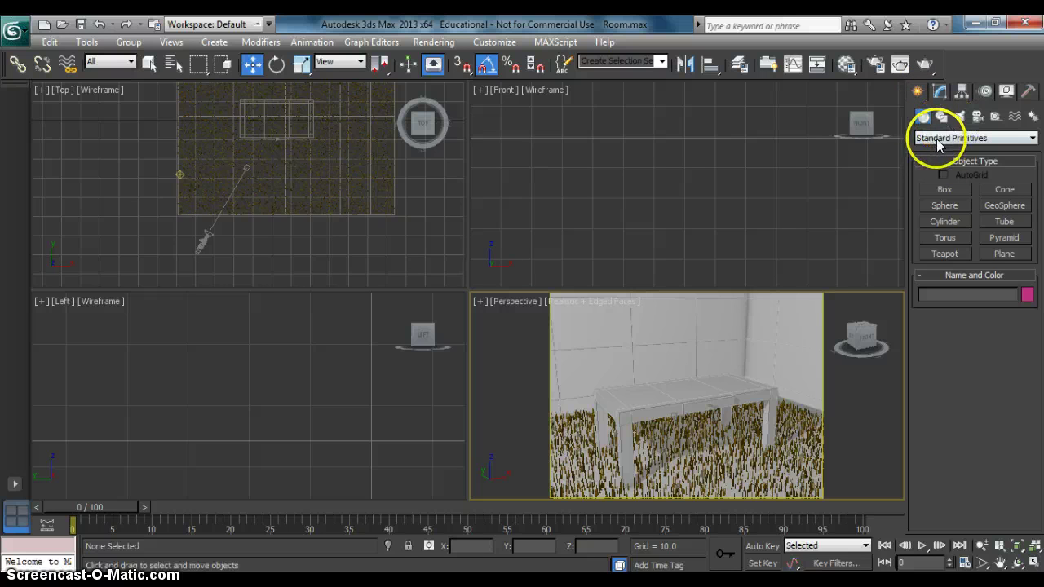
{"action": "left_click", "coordinate": [942, 141]}
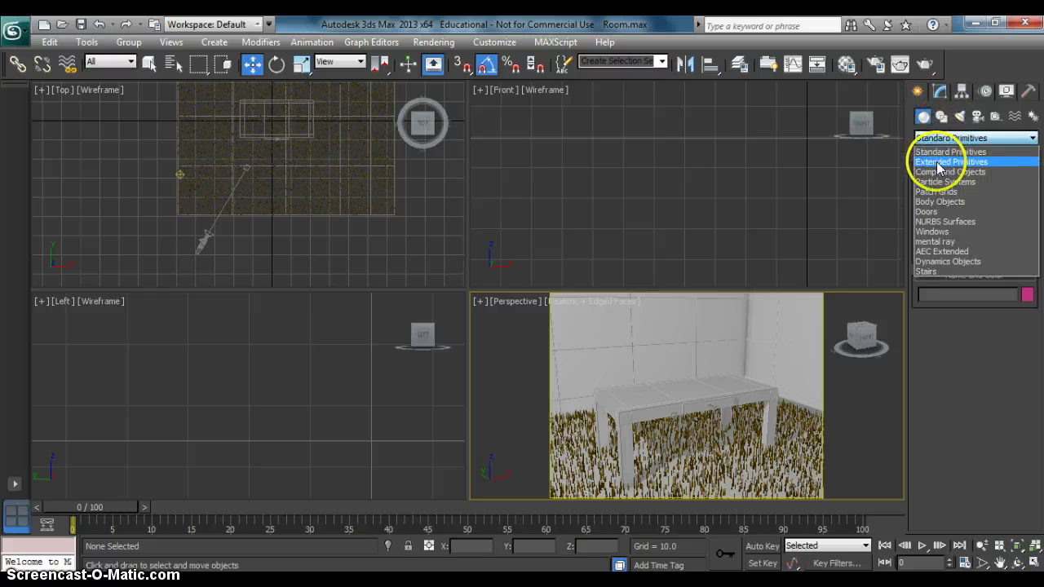
{"action": "left_click", "coordinate": [938, 163]}
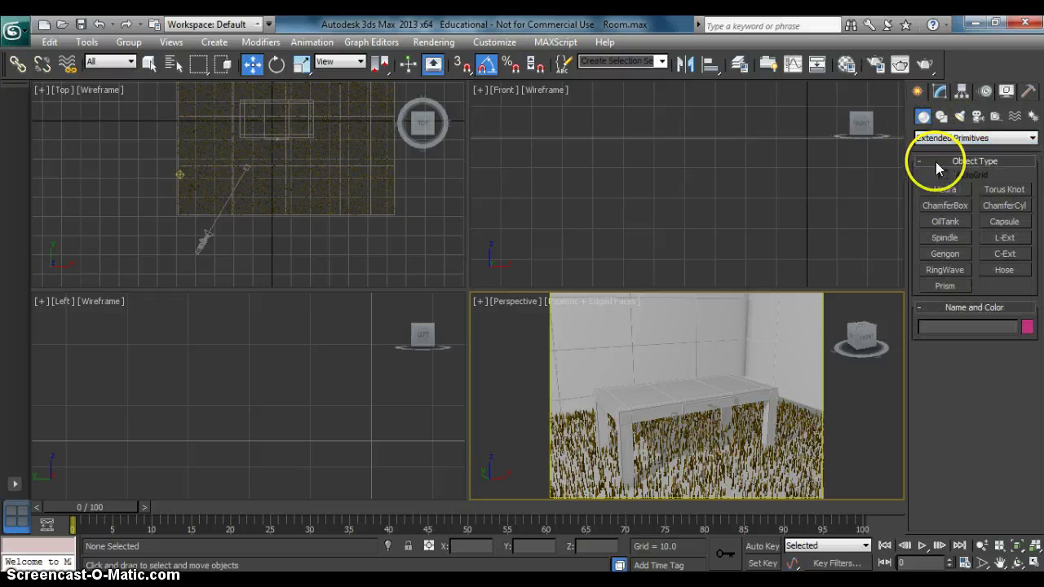
{"action": "left_click", "coordinate": [938, 206]}
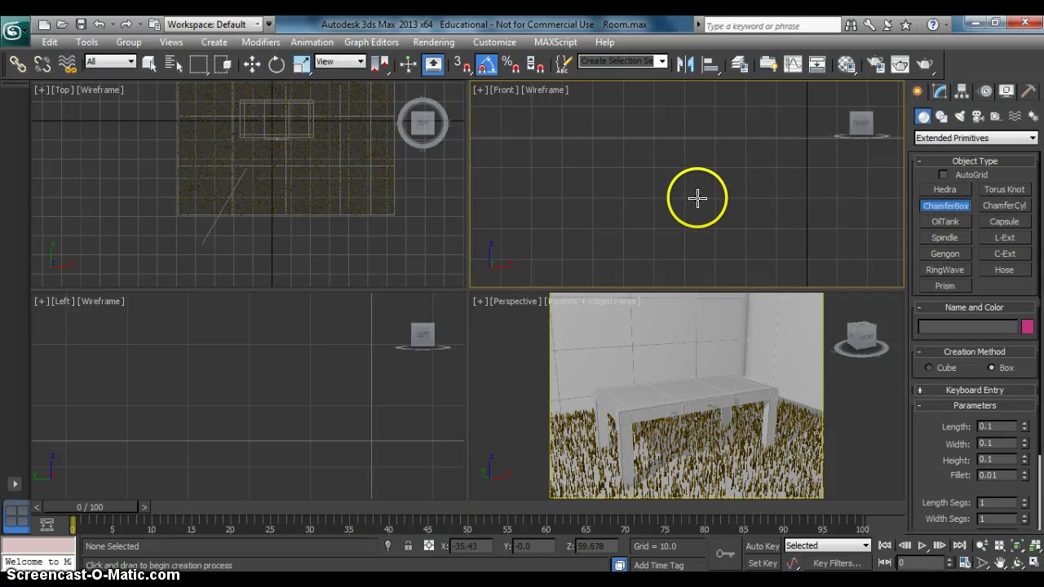
{"action": "scroll", "coordinate": [697, 196], "scroll_direction": "down", "scroll_amount": 3}
{"action": "scroll", "coordinate": [698, 199], "scroll_direction": "down", "scroll_amount": 2}
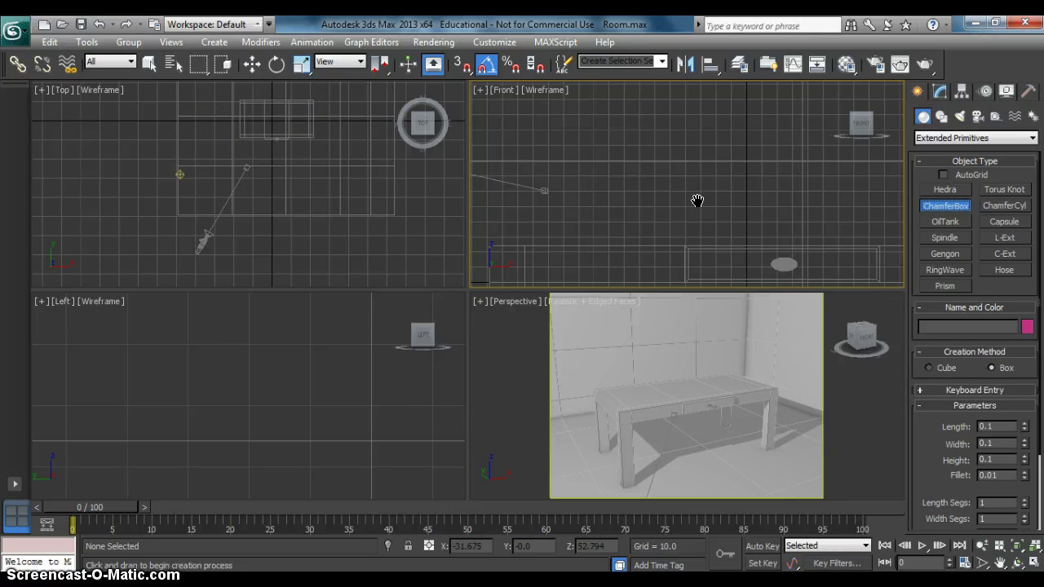
{"action": "scroll", "coordinate": [698, 196], "scroll_direction": "down", "scroll_amount": 3}
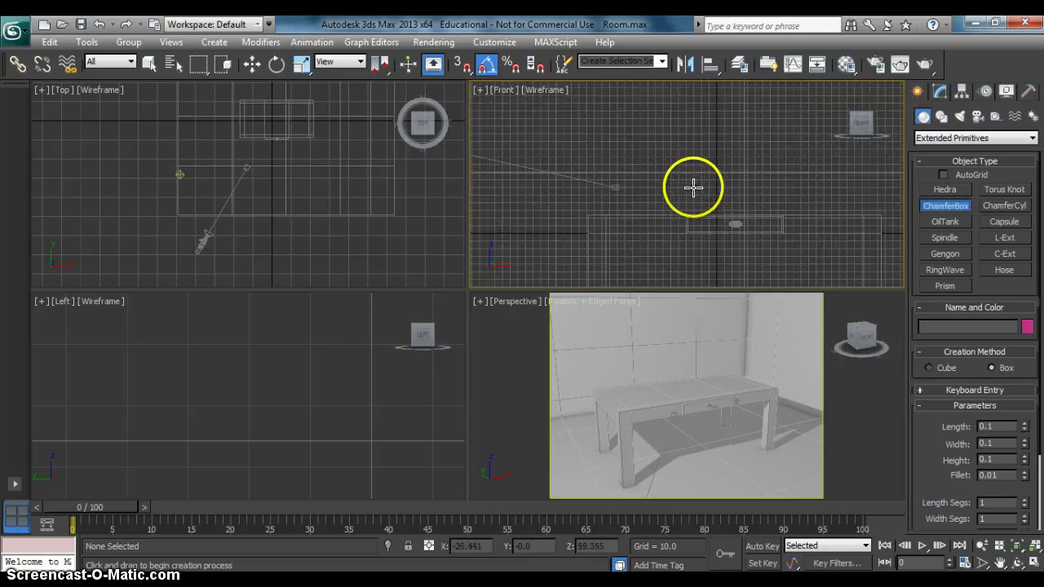
{"action": "scroll", "coordinate": [718, 196], "scroll_direction": "down", "scroll_amount": 3}
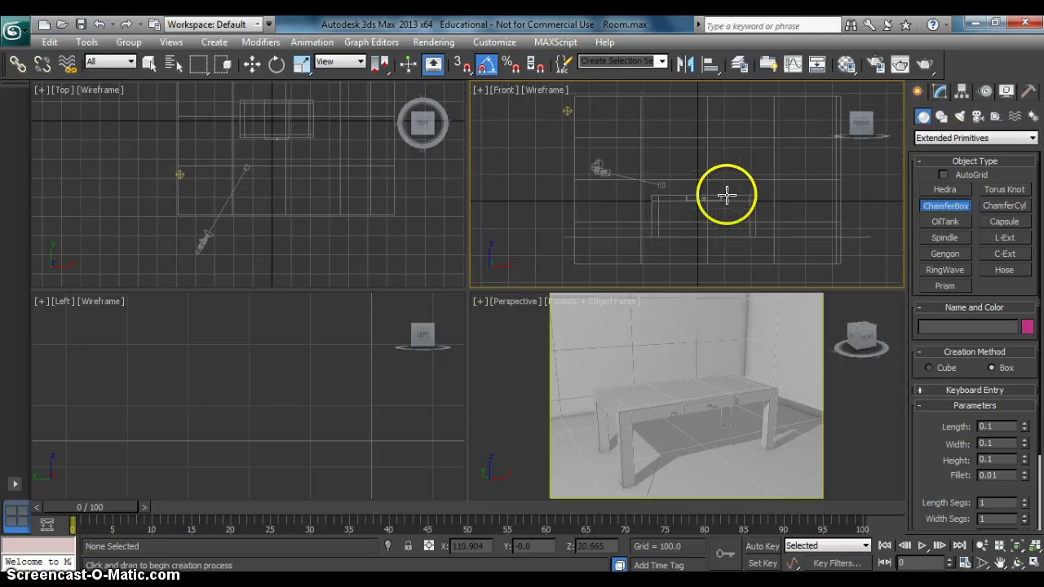
{"action": "scroll", "coordinate": [703, 200], "scroll_direction": "up", "scroll_amount": 1}
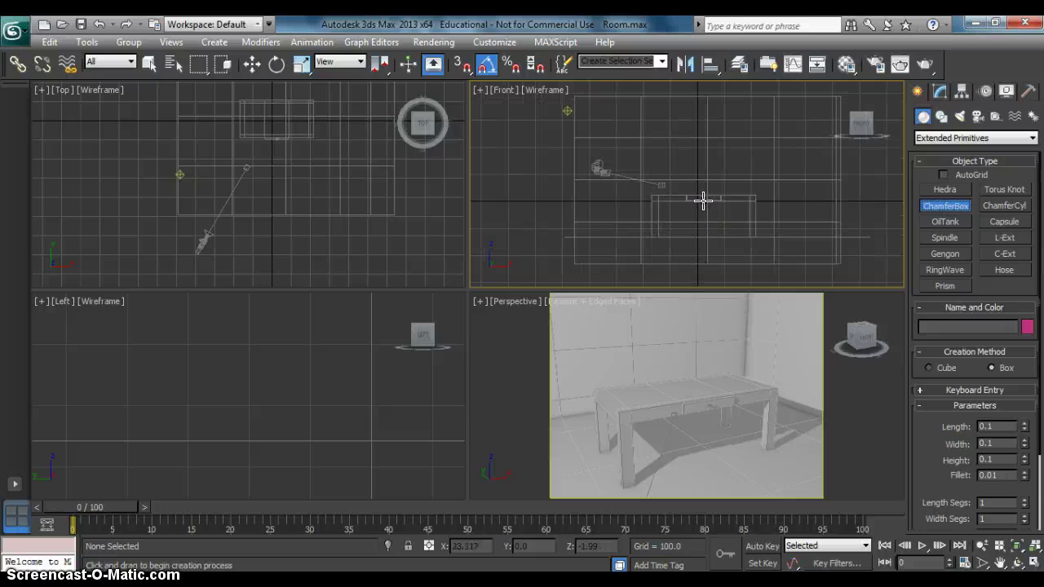
{"action": "scroll", "coordinate": [703, 200], "scroll_direction": "up", "scroll_amount": 2}
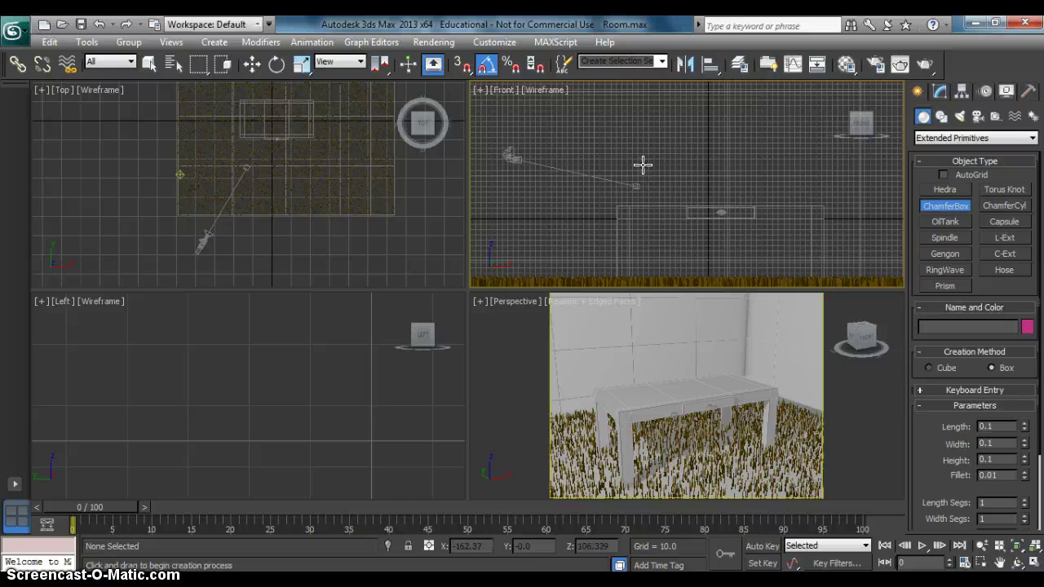
{"action": "scroll", "coordinate": [636, 174], "scroll_direction": "up", "scroll_amount": 1}
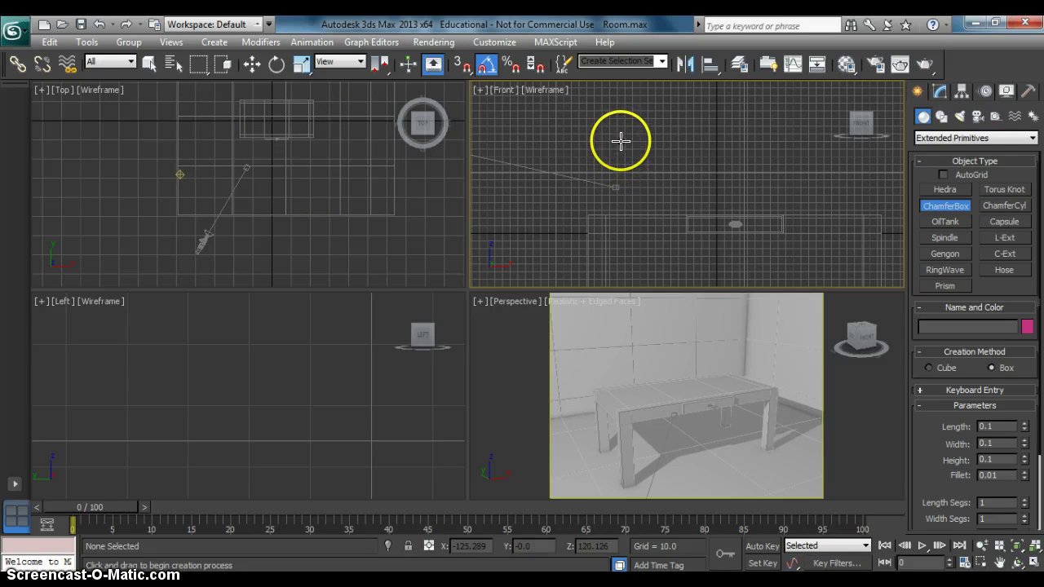
{"action": "left_click_drag", "start_coordinate": [621, 139], "coordinate": [709, 200]}
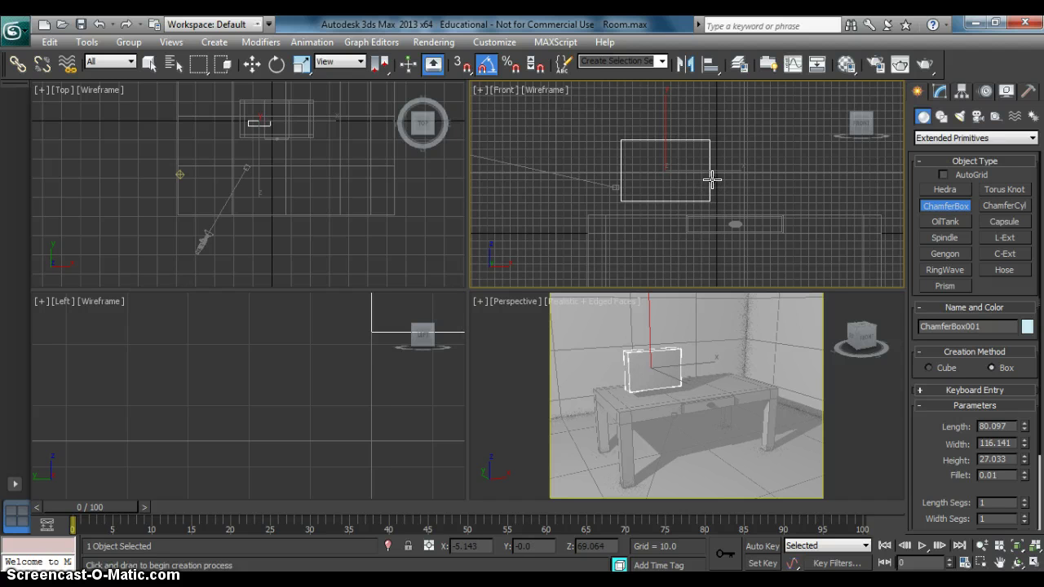
{"action": "left_click_drag", "start_coordinate": [713, 176], "coordinate": [707, 124]}
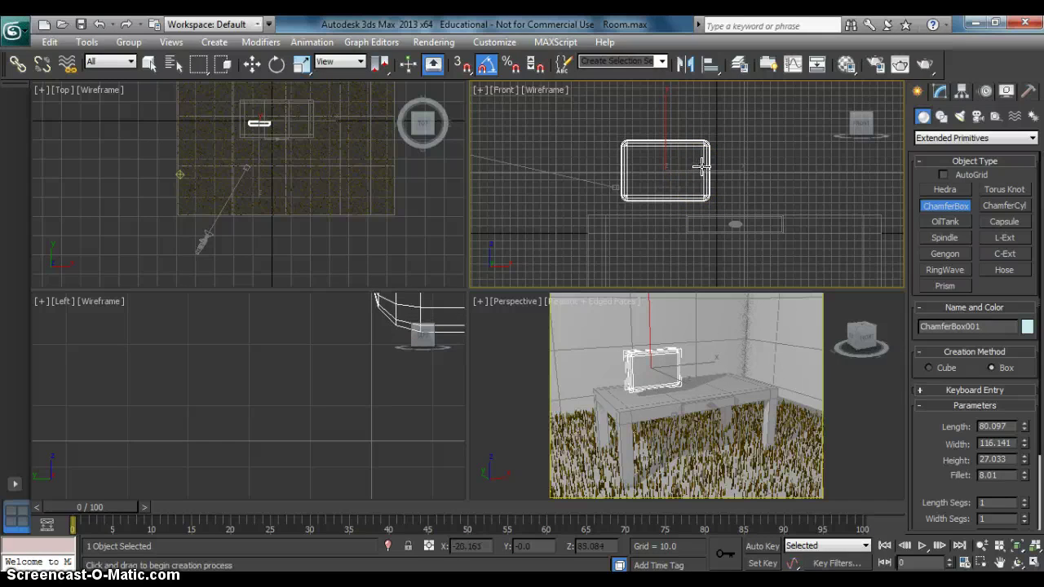
{"action": "left_click", "coordinate": [705, 157]}
- Draw a standard box around the chamfered box in the front view, about 101 long, 148 wide and 29 high
{"action": "left_click", "coordinate": [629, 367]}
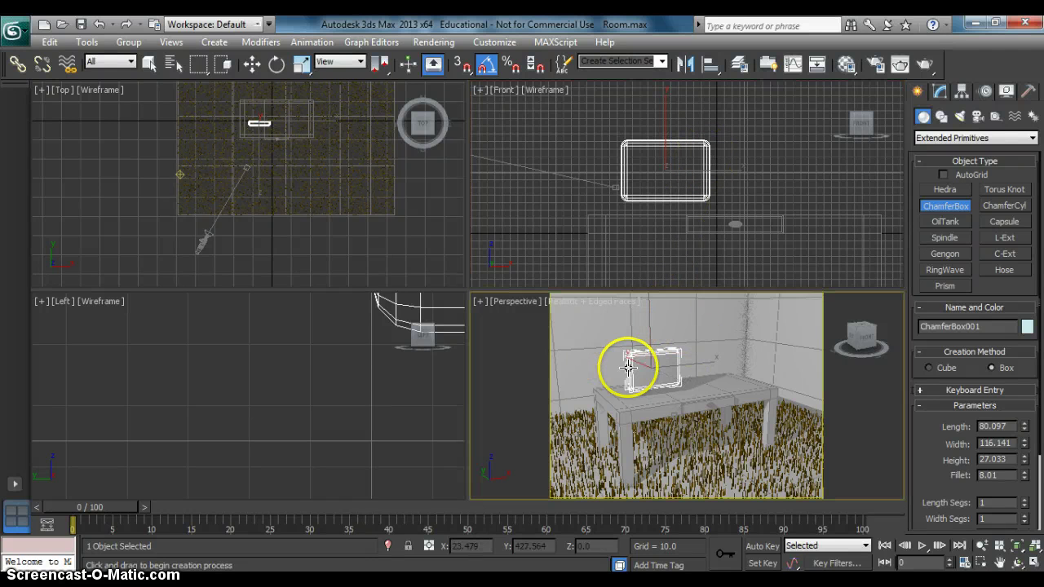
{"action": "scroll", "coordinate": [628, 368], "scroll_direction": "up", "scroll_amount": 4}
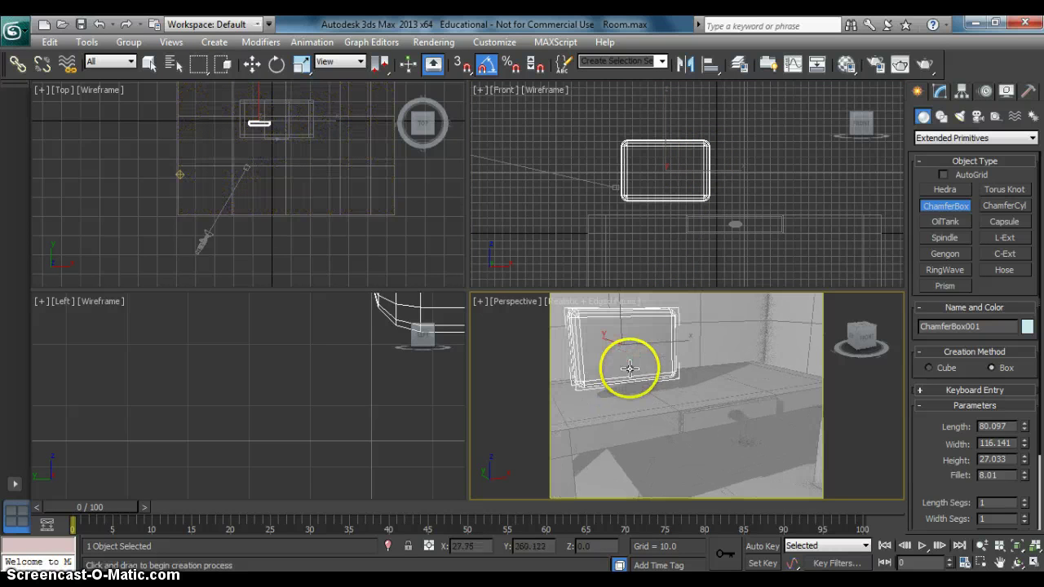
{"action": "scroll", "coordinate": [630, 369], "scroll_direction": "up", "scroll_amount": 2}
{"action": "key", "text": "z"}
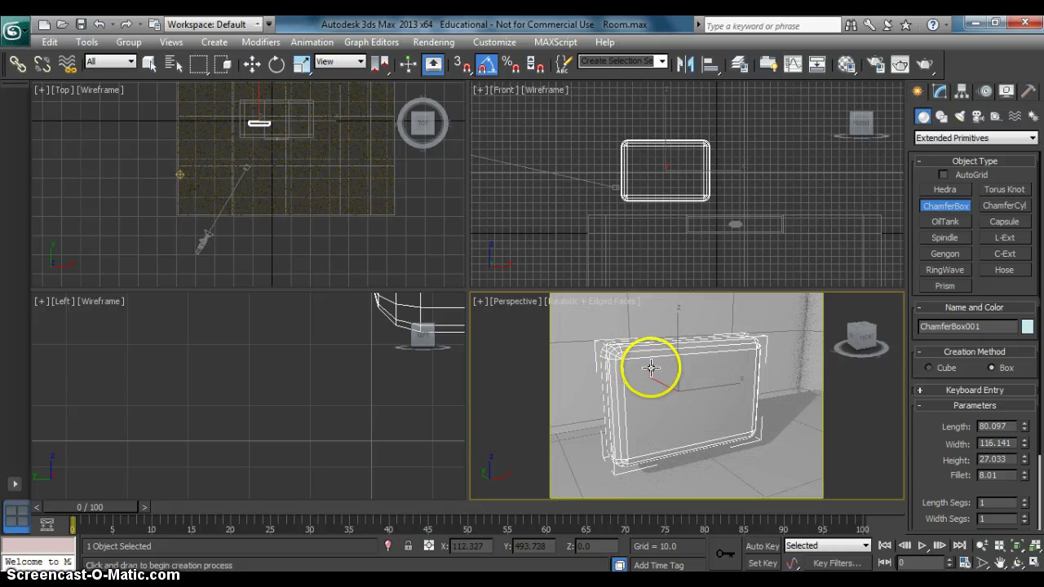
{"action": "middle_click_drag", "start_coordinate": [653, 377], "coordinate": [706, 386], "text": "alt"}
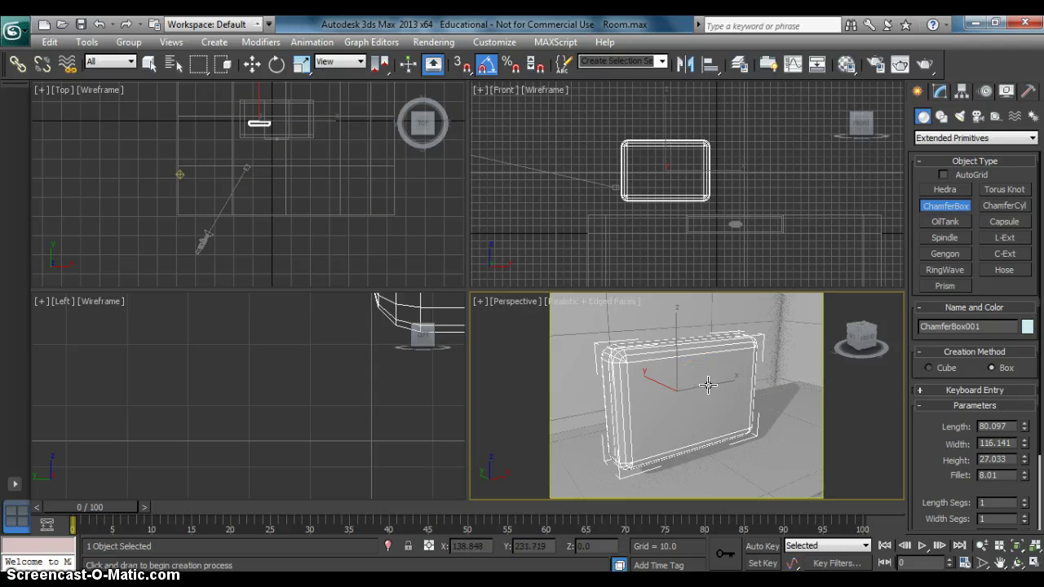
{"action": "left_click", "coordinate": [952, 212]}
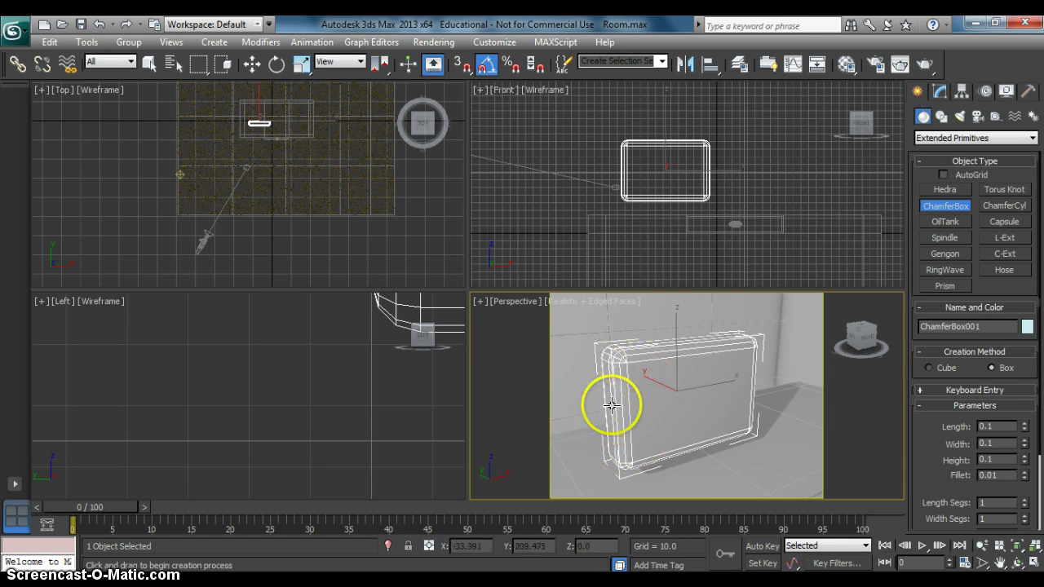
{"action": "left_click", "coordinate": [934, 138]}
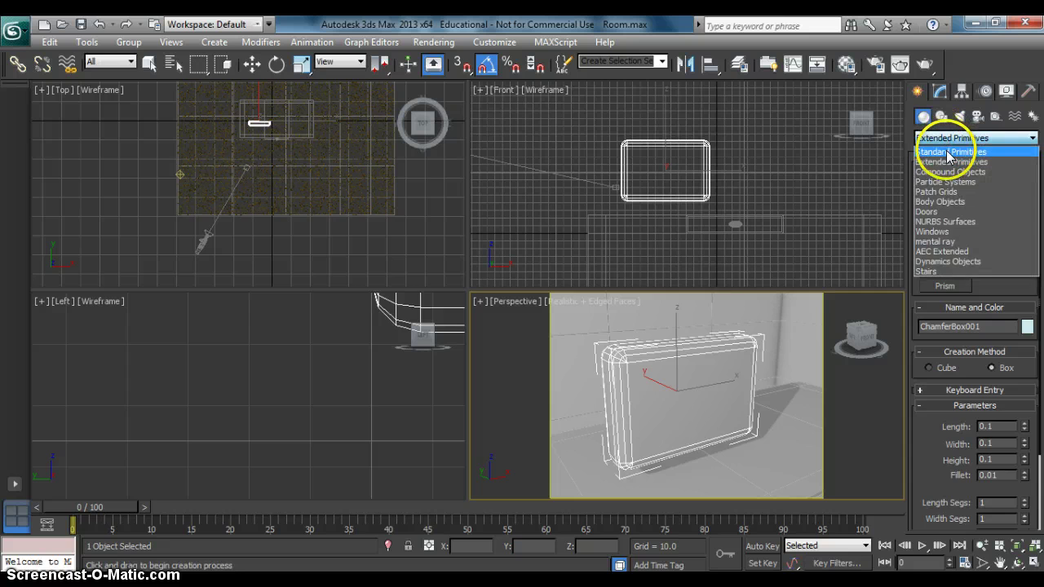
{"action": "left_click", "coordinate": [949, 152]}
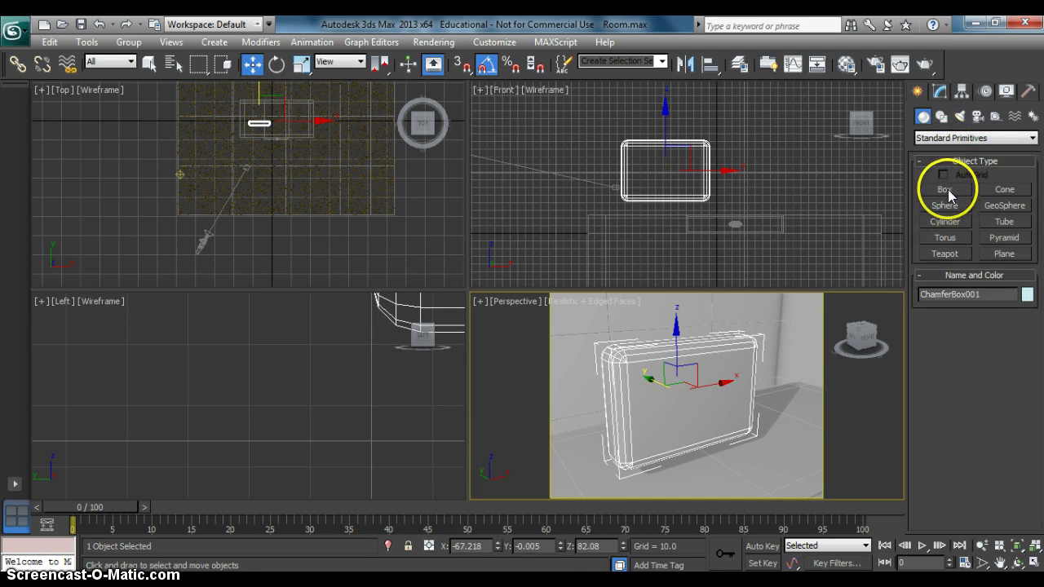
{"action": "left_click", "coordinate": [946, 189]}
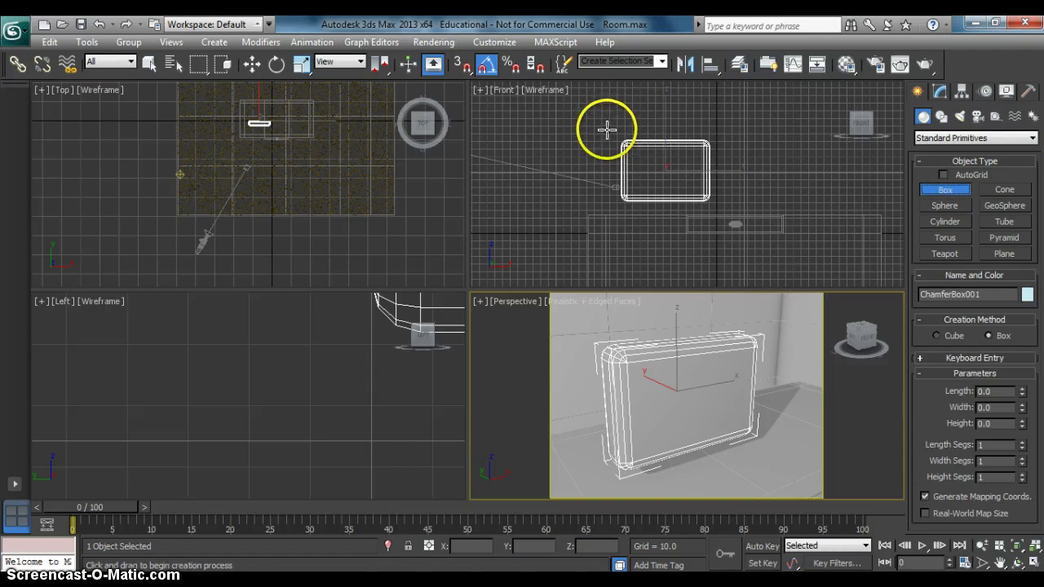
{"action": "left_click_drag", "start_coordinate": [607, 129], "coordinate": [723, 204]}
{"action": "left_click", "coordinate": [720, 186]}
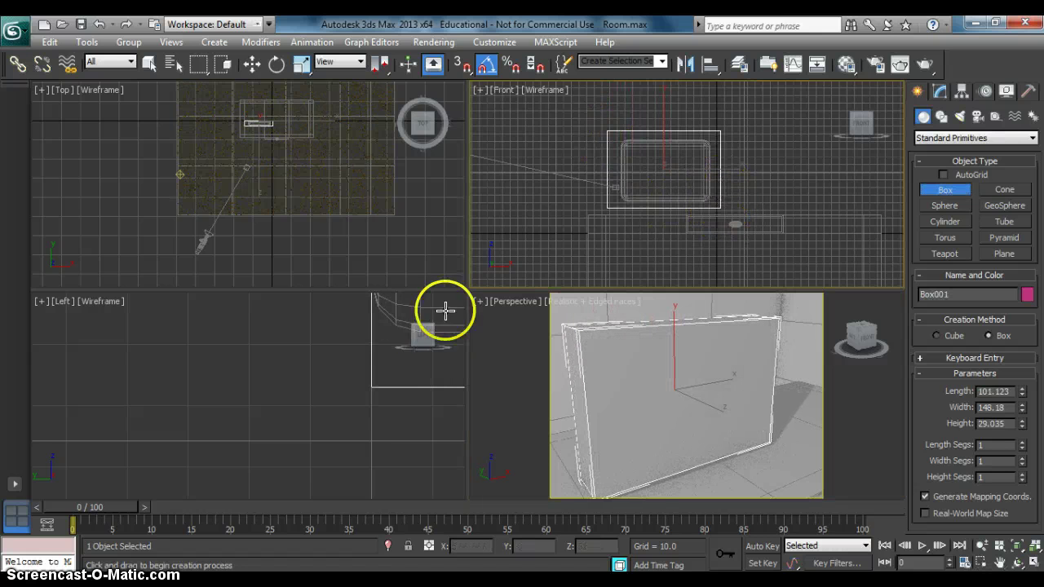
- Move the standard box about 13.5 units toward the desk's handle side so it only partly overlaps the chamfered box, and deselect it
{"action": "scroll", "coordinate": [372, 331], "scroll_direction": "down", "scroll_amount": 2}
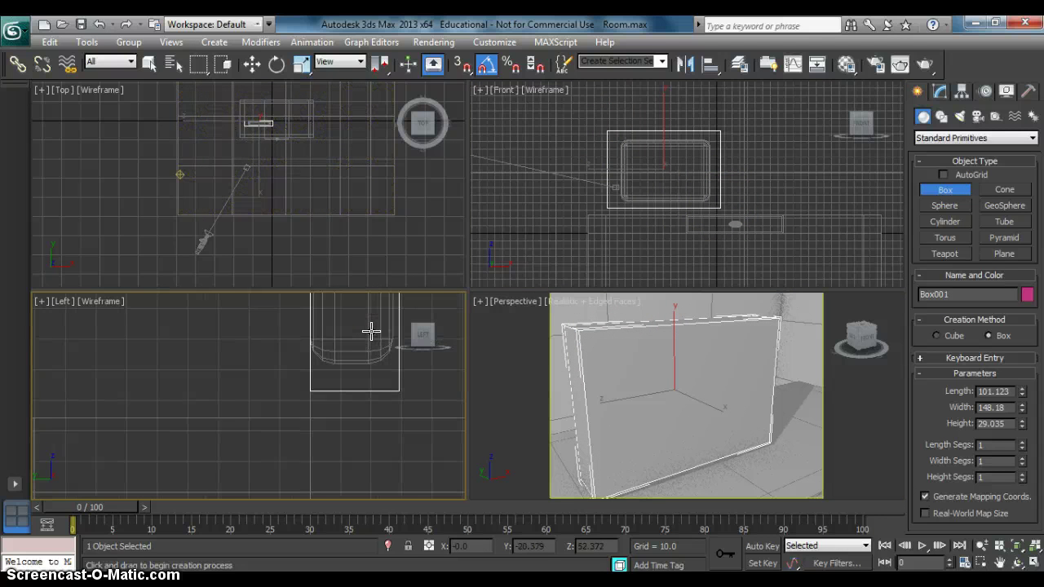
{"action": "scroll", "coordinate": [372, 331], "scroll_direction": "down", "scroll_amount": 1}
{"action": "scroll", "coordinate": [340, 340], "scroll_direction": "down", "scroll_amount": 1}
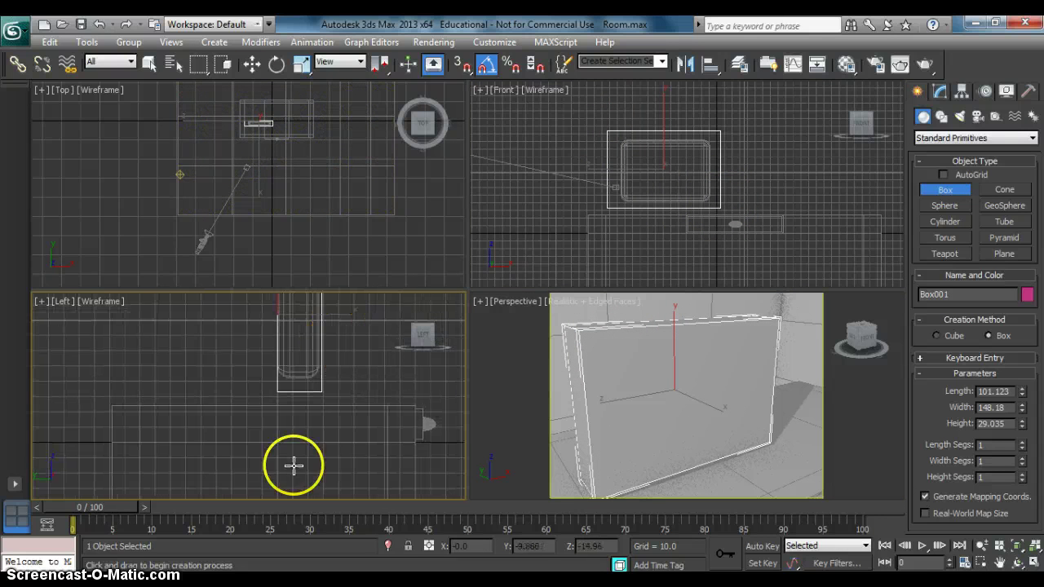
{"action": "left_click", "coordinate": [254, 67]}
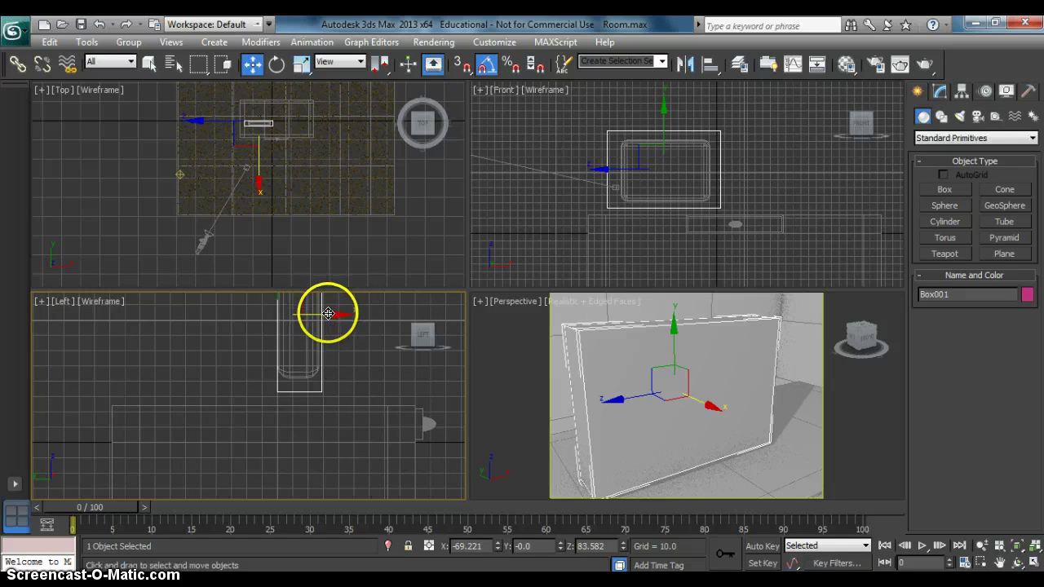
{"action": "left_click_drag", "start_coordinate": [328, 313], "coordinate": [349, 313]}
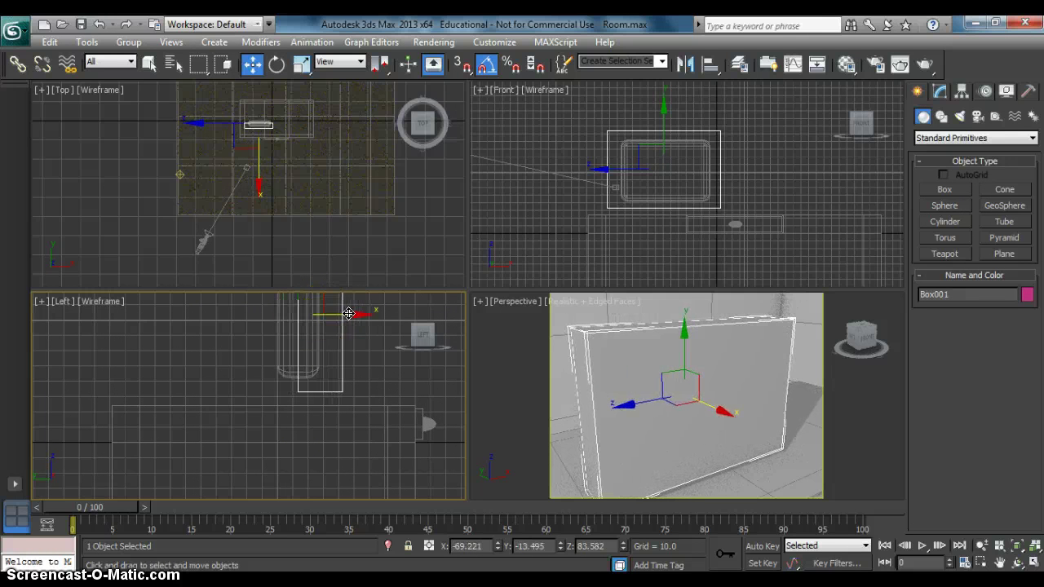
{"action": "left_click", "coordinate": [849, 362]}
{"action": "mouse_move", "coordinate": [878, 361]}
{"action": "left_mouse_down"}
{"action": "mouse_move", "coordinate": [891, 351]}
{"action": "mouse_move", "coordinate": [872, 355]}
{"action": "mouse_move", "coordinate": [870, 335]}
{"action": "mouse_move", "coordinate": [884, 335]}
{"action": "mouse_move", "coordinate": [477, 335]}
{"action": "left_mouse_up"}
{"action": "left_click", "coordinate": [863, 354]}
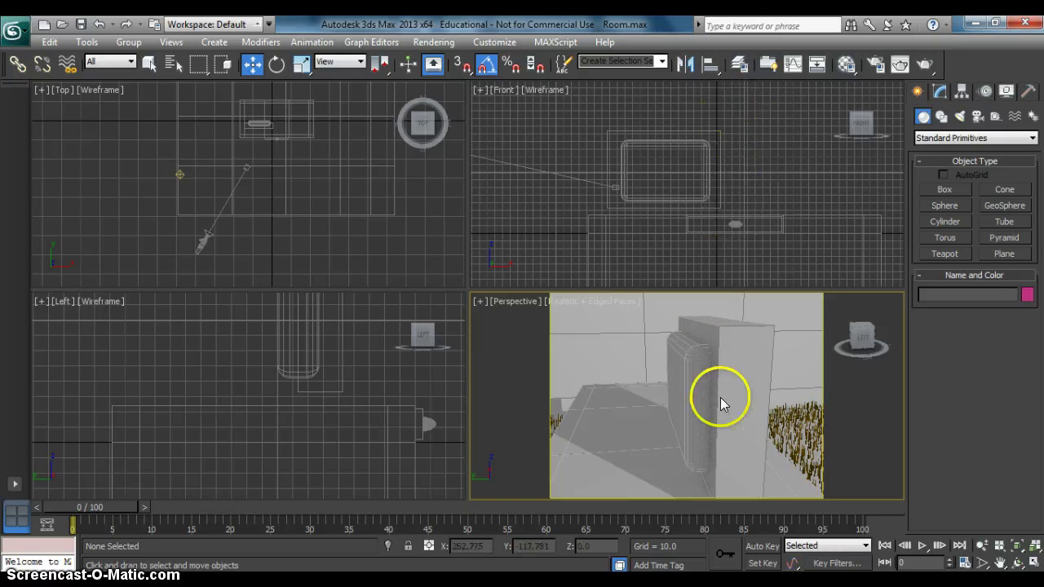
- Check which objects the Desk layer contains and create a new layer named Mac
{"action": "left_click", "coordinate": [742, 67]}
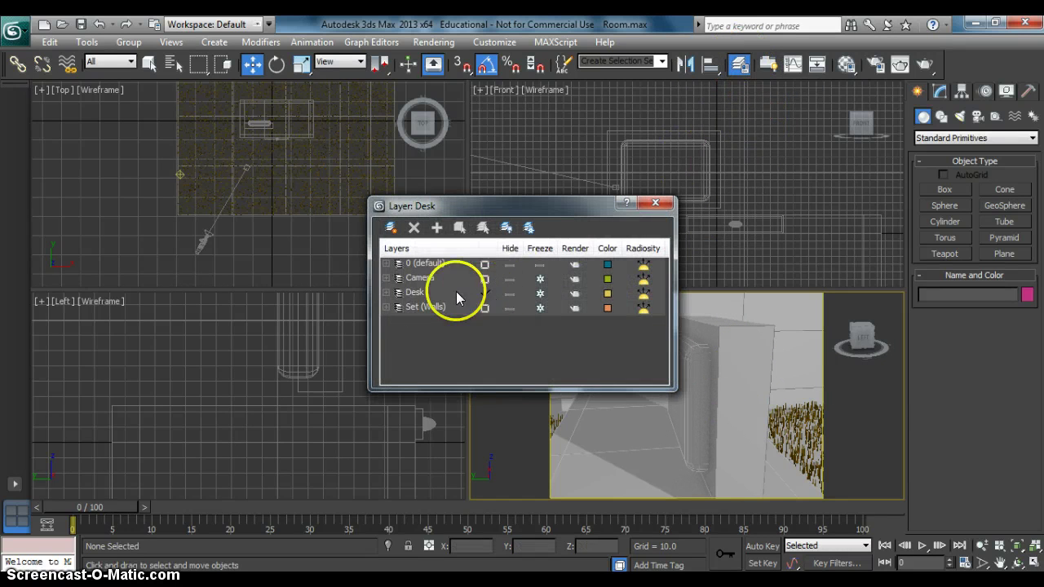
{"action": "left_click", "coordinate": [385, 292]}
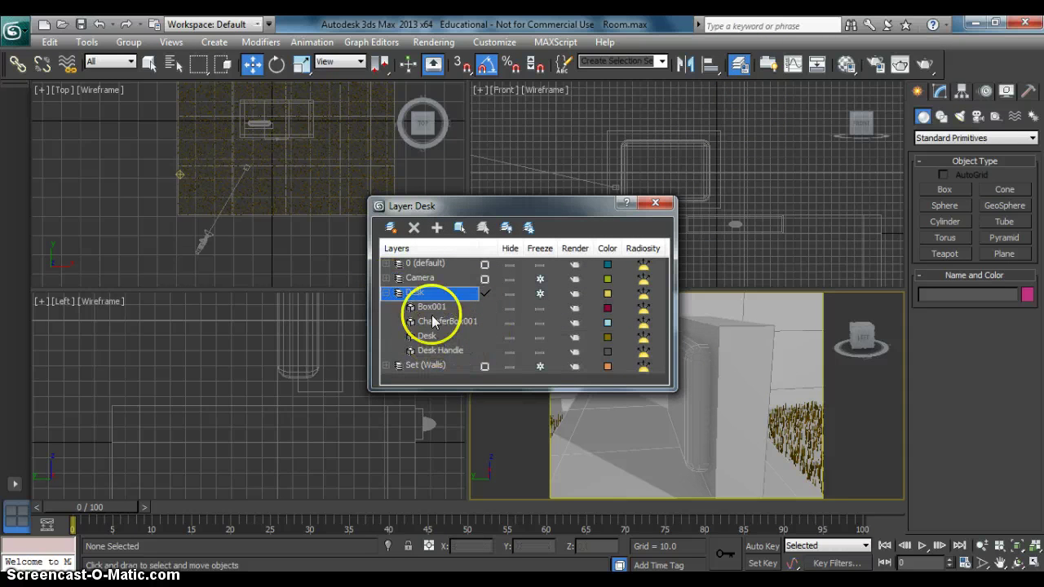
{"action": "left_click", "coordinate": [386, 292]}
{"action": "left_click", "coordinate": [391, 229]}
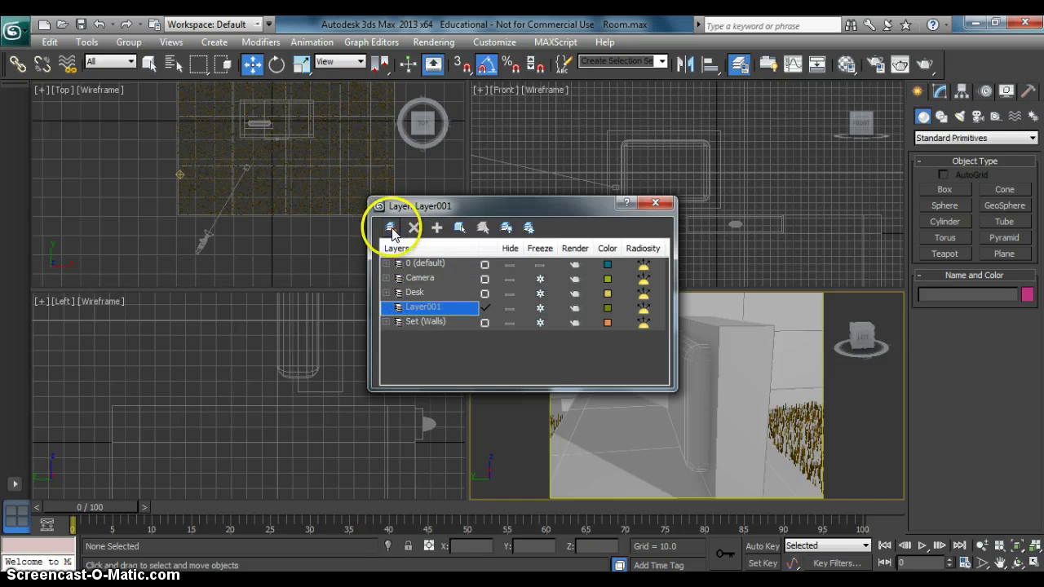
{"action": "left_click", "coordinate": [429, 308]}
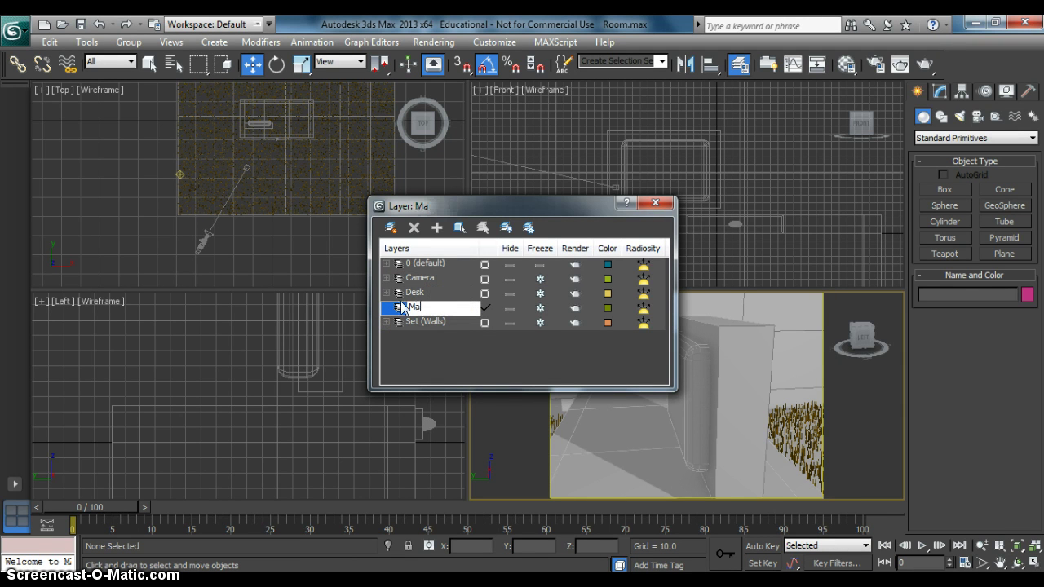
{"action": "key", "text": "Return"}
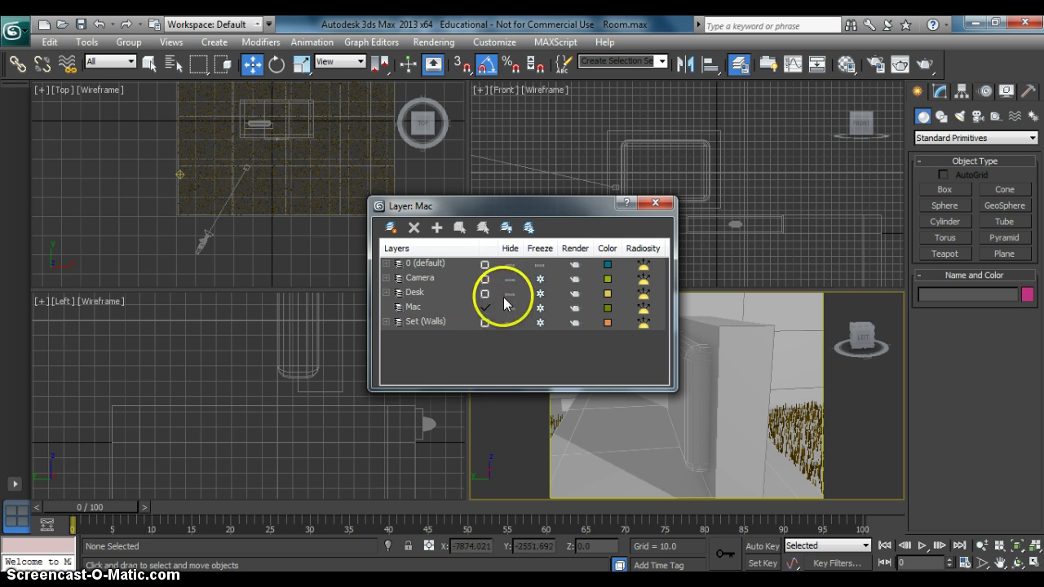
- Unfreeze the Mac and Desk layers
{"action": "left_click", "coordinate": [531, 309]}
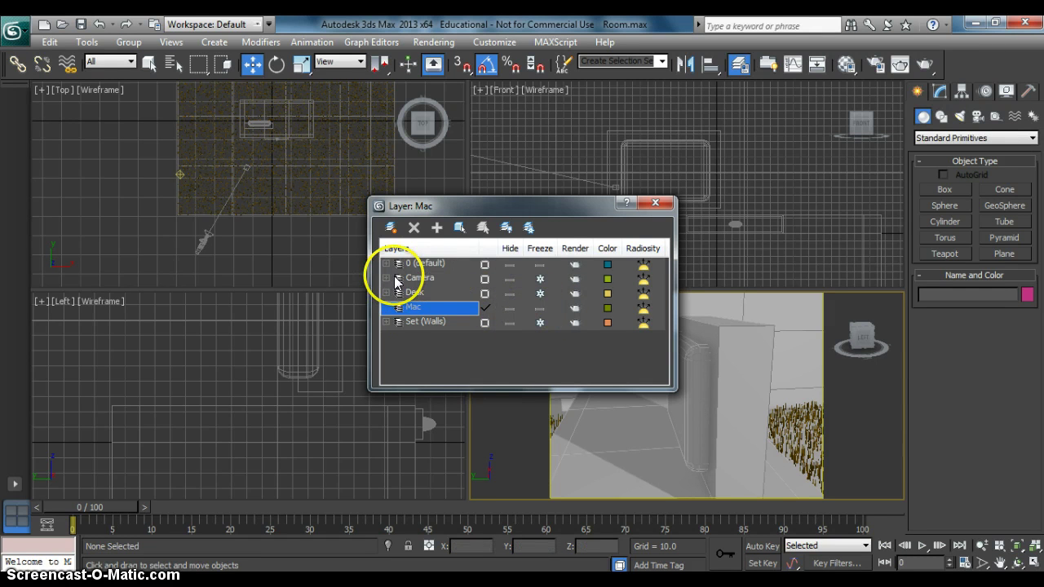
{"action": "left_click", "coordinate": [540, 293]}
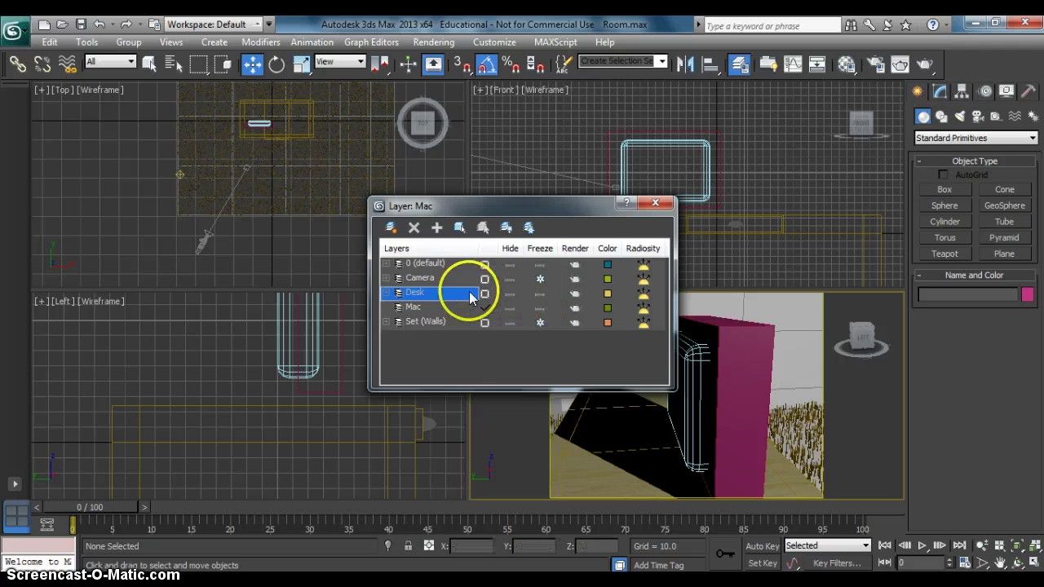
- Select the standard box from the Desk layer's contents and move it to the Mac layer
{"action": "left_click", "coordinate": [391, 294]}
{"action": "right_click", "coordinate": [434, 307]}
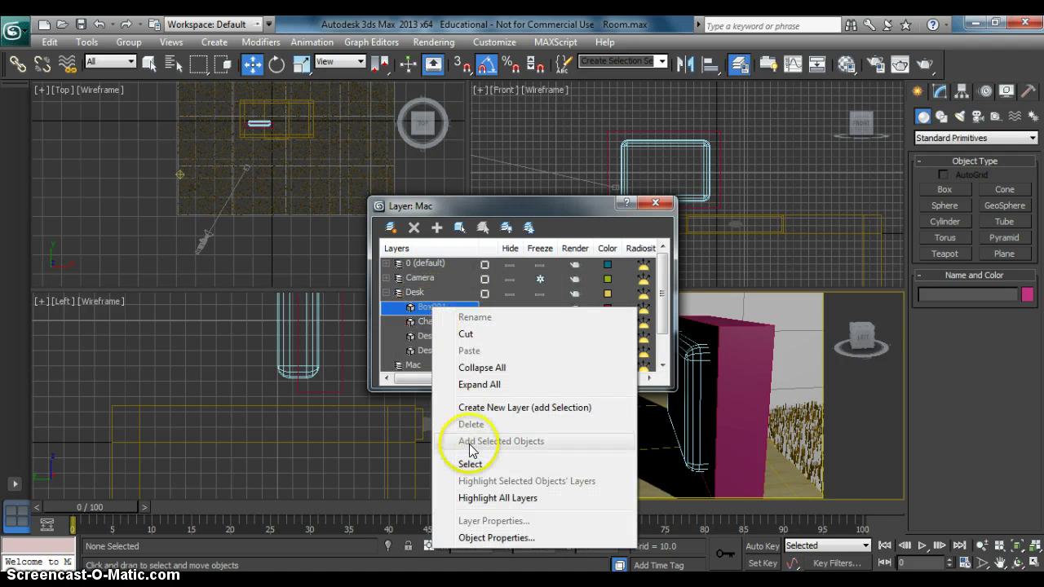
{"action": "left_click", "coordinate": [444, 464]}
{"action": "left_click_drag", "start_coordinate": [663, 297], "coordinate": [663, 319]}
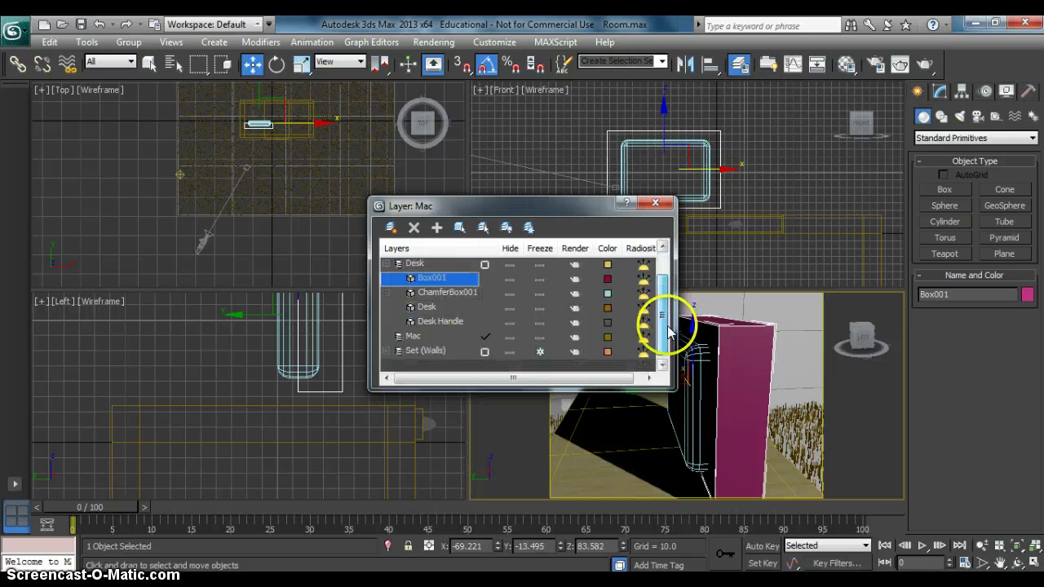
{"action": "left_click", "coordinate": [413, 338]}
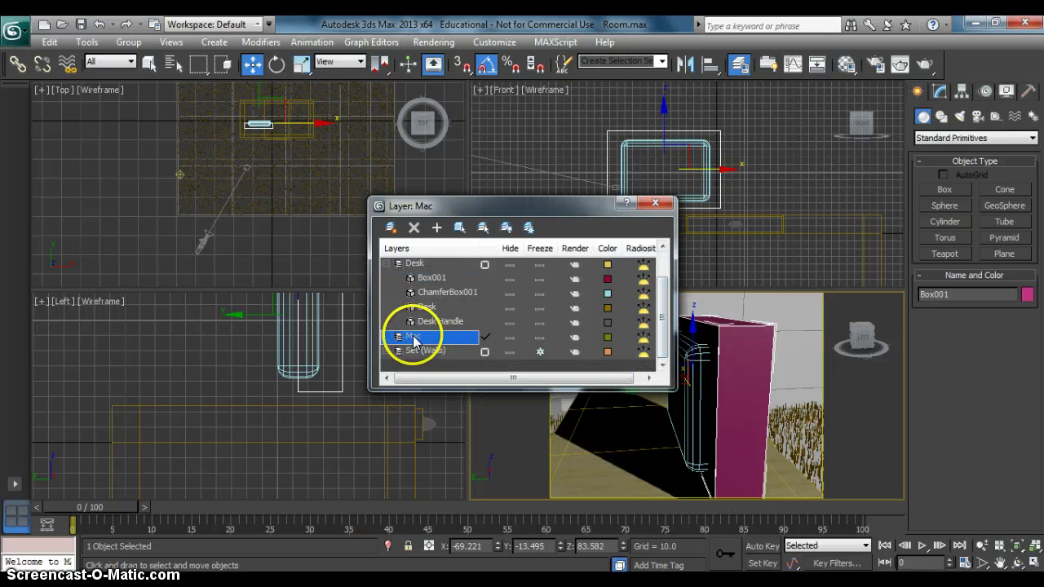
{"action": "left_click", "coordinate": [438, 231]}
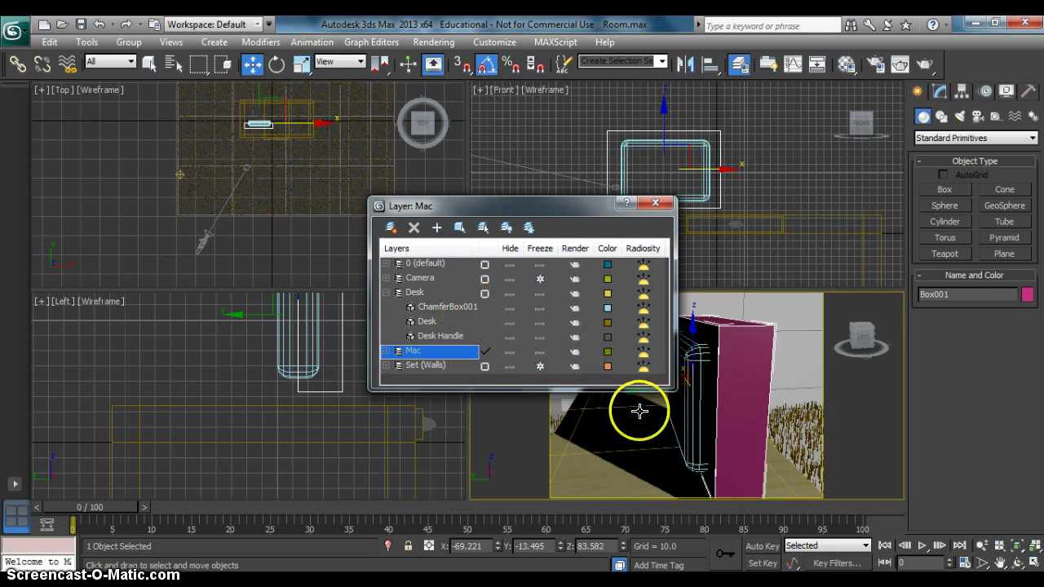
- Move the chamfered box to the Mac layer as well and check which objects that layer contains
{"action": "left_click", "coordinate": [688, 405]}
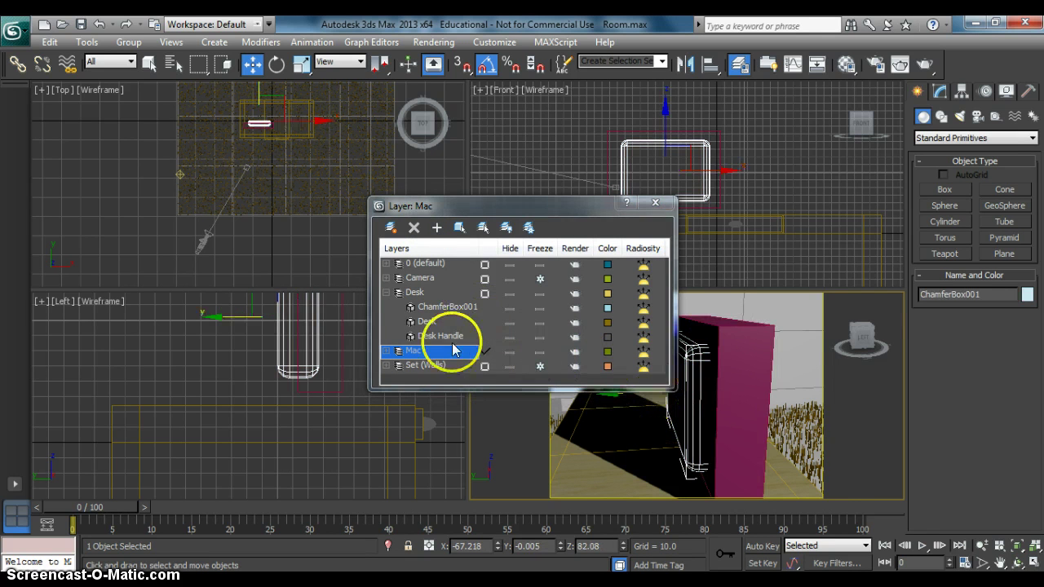
{"action": "left_click", "coordinate": [438, 232]}
{"action": "left_click", "coordinate": [387, 336]}
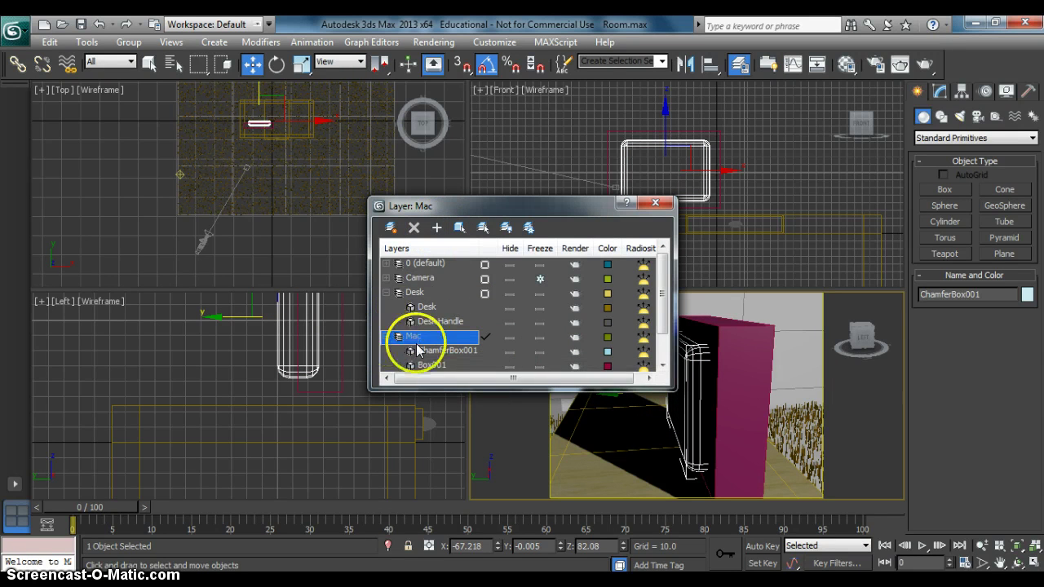
{"action": "left_click", "coordinate": [387, 336]}
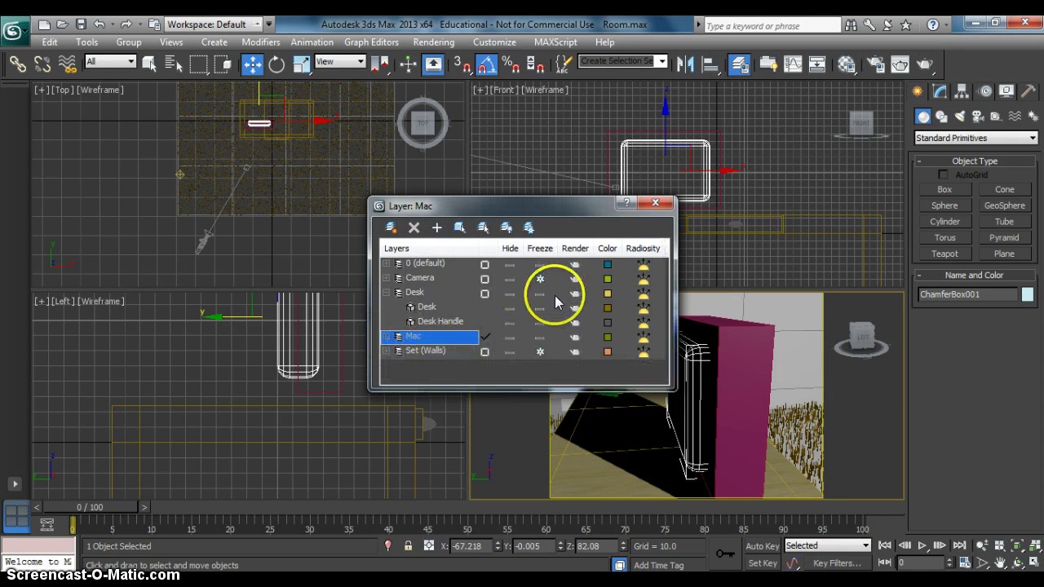
- Freeze the Desk layer, collapse its object list and close the layer manager
{"action": "left_click", "coordinate": [441, 293]}
{"action": "left_click", "coordinate": [387, 292]}
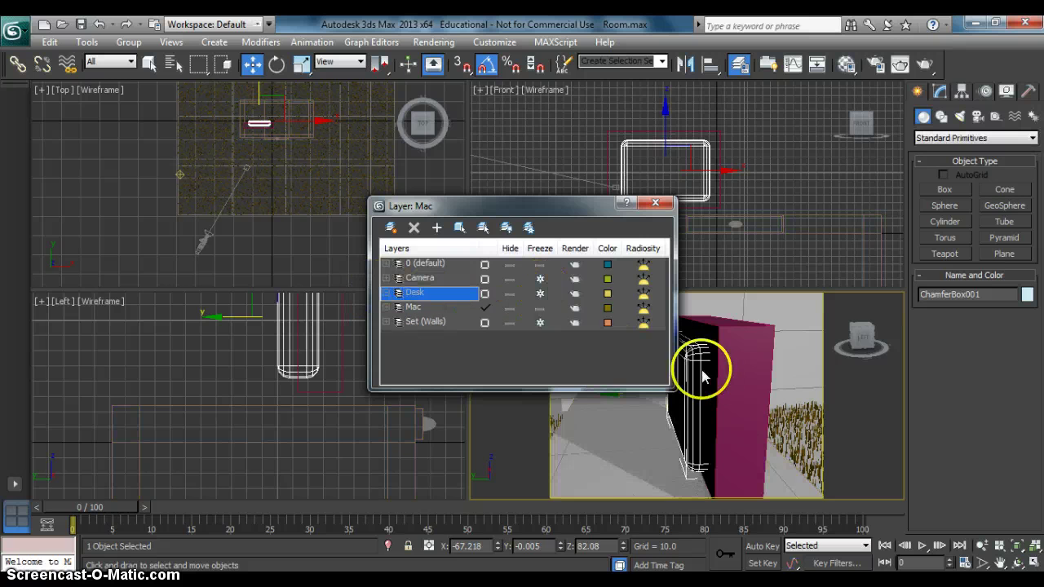
{"action": "left_click", "coordinate": [726, 375]}
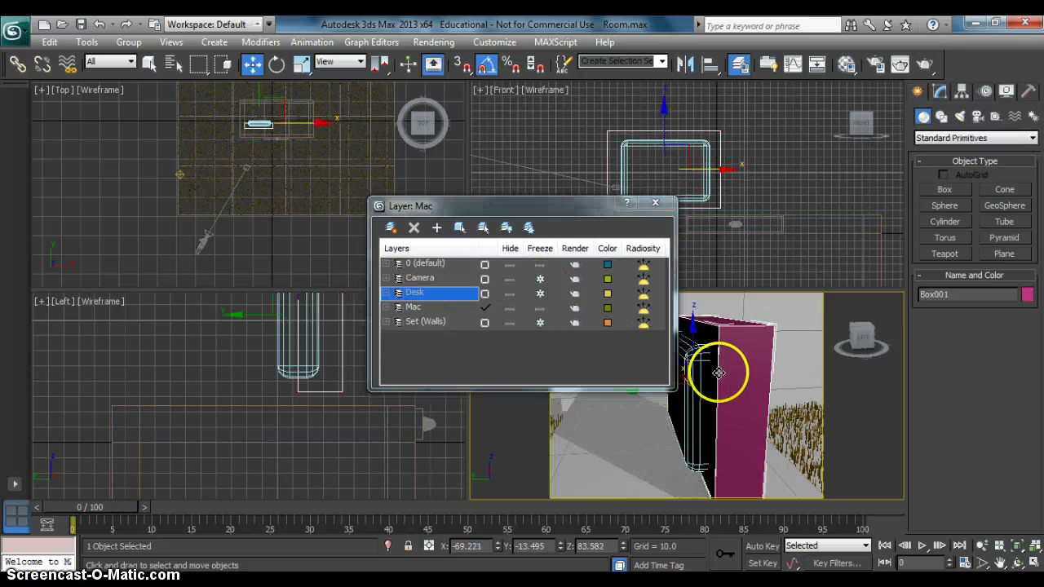
{"action": "left_click", "coordinate": [655, 203]}
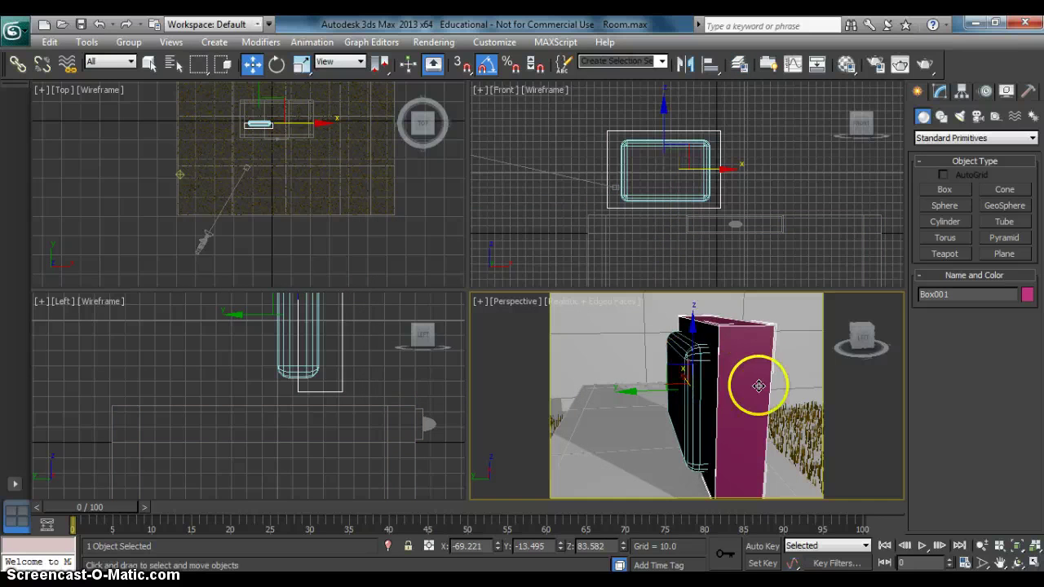
- Subtract the standard box from the chamfered box with a compound Boolean, using the chamfered box as operand A
{"action": "key", "text": "alt"}
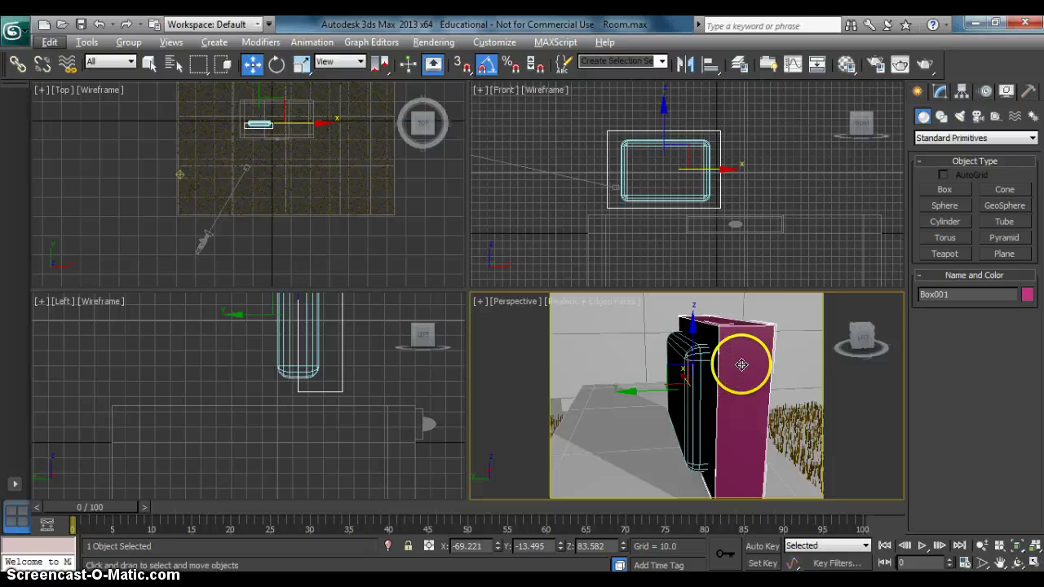
{"action": "left_click", "coordinate": [686, 415]}
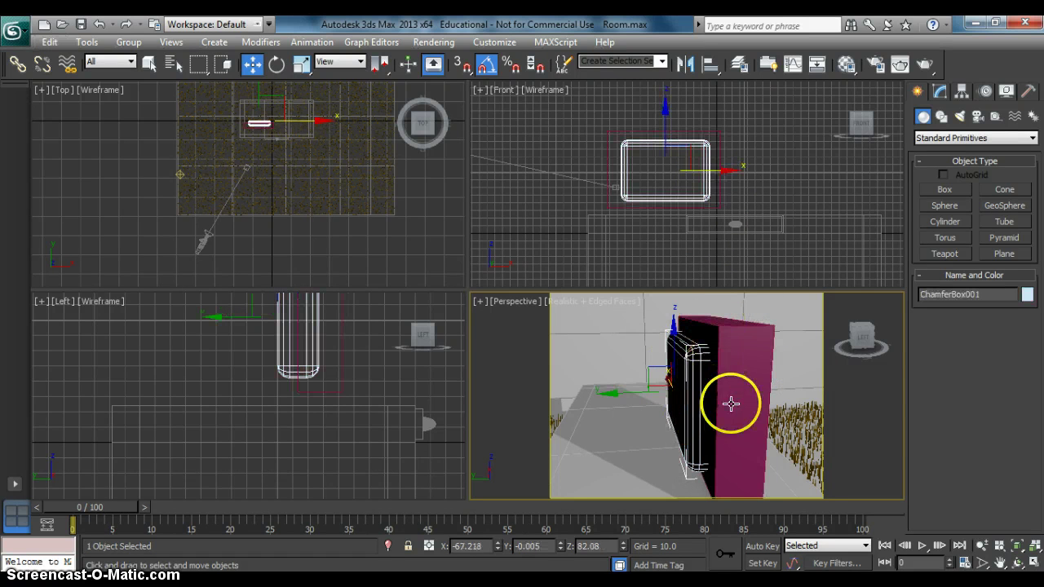
{"action": "left_click", "coordinate": [944, 140]}
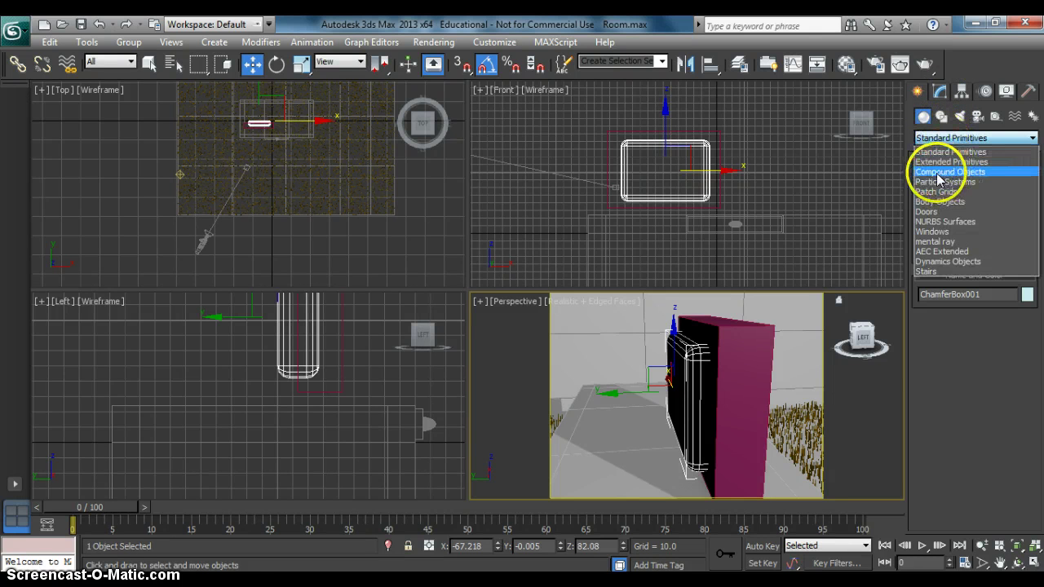
{"action": "left_click", "coordinate": [960, 174]}
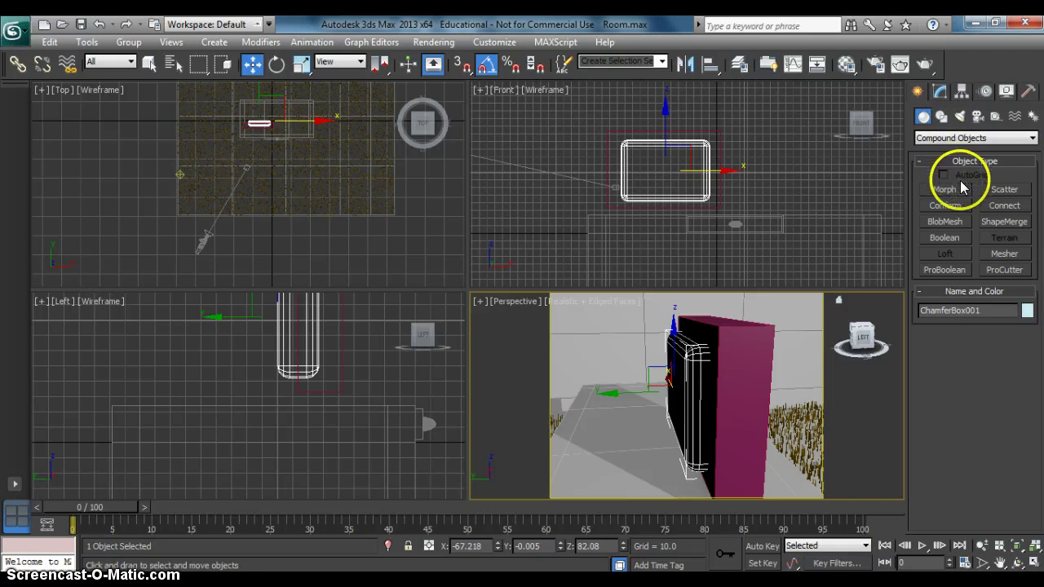
{"action": "left_click", "coordinate": [944, 238]}
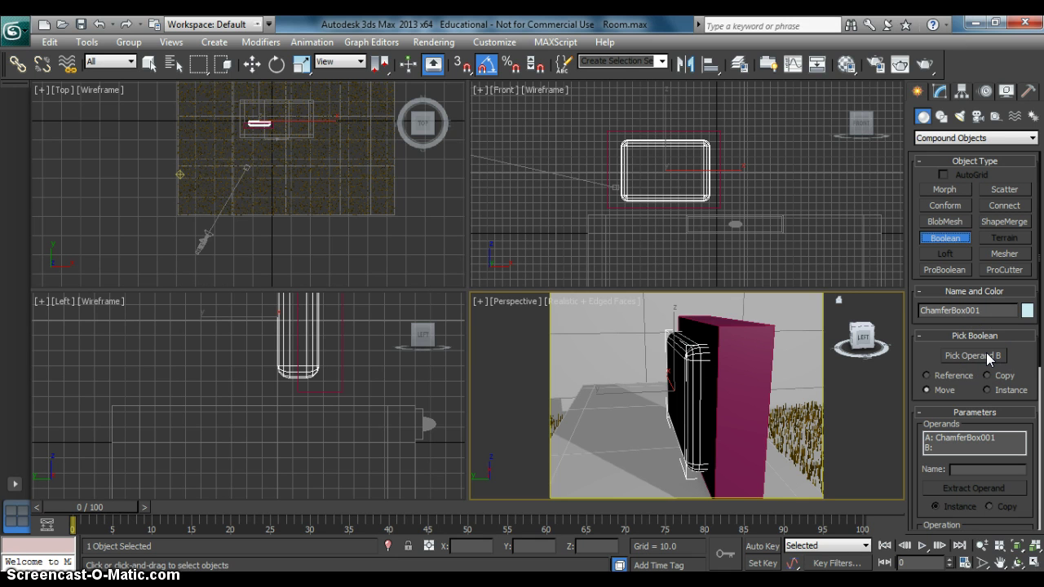
{"action": "left_click", "coordinate": [985, 354]}
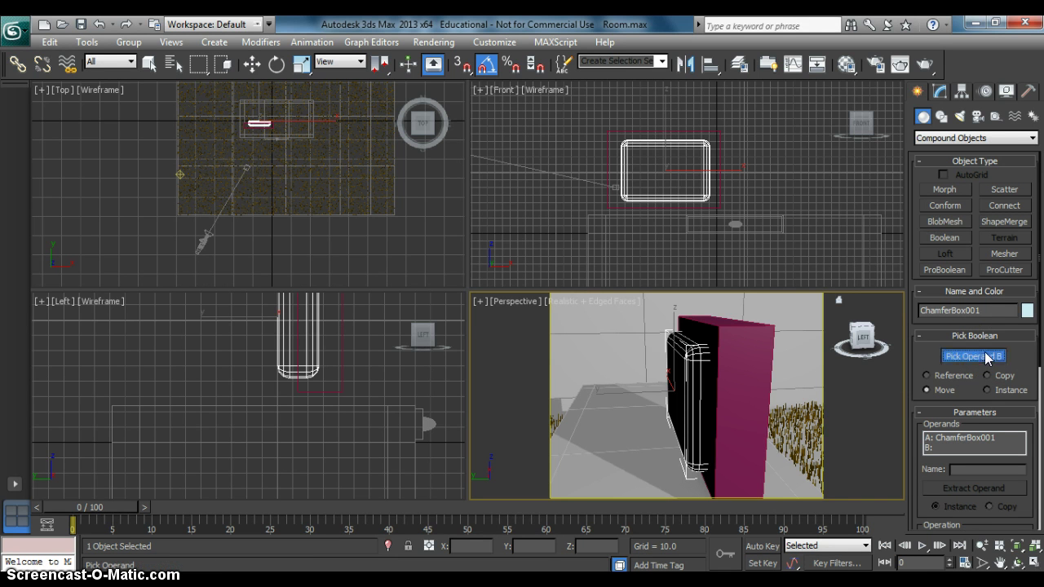
{"action": "left_click", "coordinate": [759, 344]}
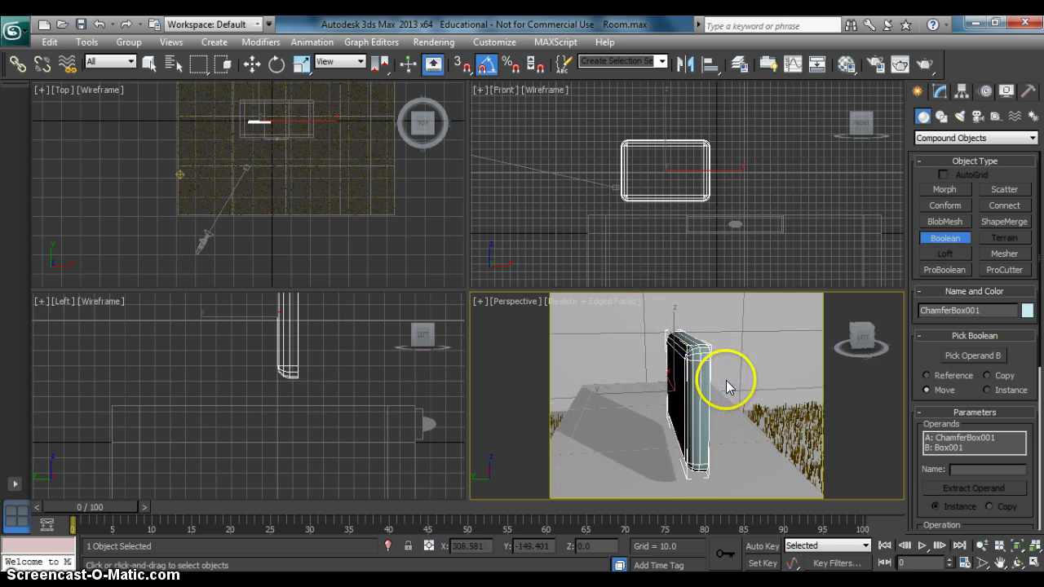
- Orbit the perspective view to face the cut side of the chamfered box and convert it to an Editable Poly
{"action": "left_click", "coordinate": [857, 332]}
{"action": "left_click", "coordinate": [861, 330]}
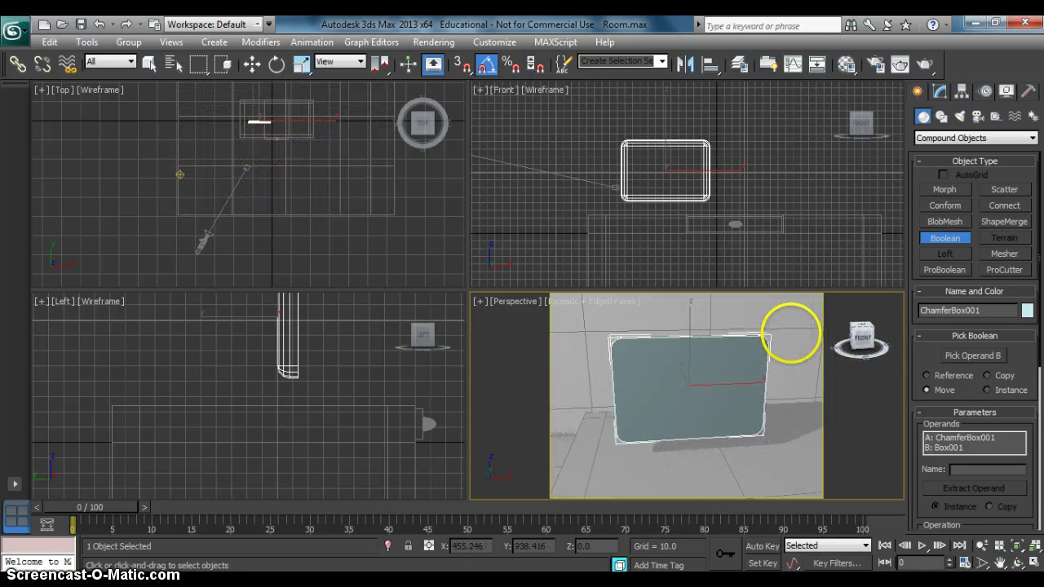
{"action": "mouse_move", "coordinate": [791, 334]}
{"action": "left_mouse_down"}
{"action": "mouse_move", "coordinate": [820, 329]}
{"action": "mouse_move", "coordinate": [809, 330]}
{"action": "left_mouse_up"}
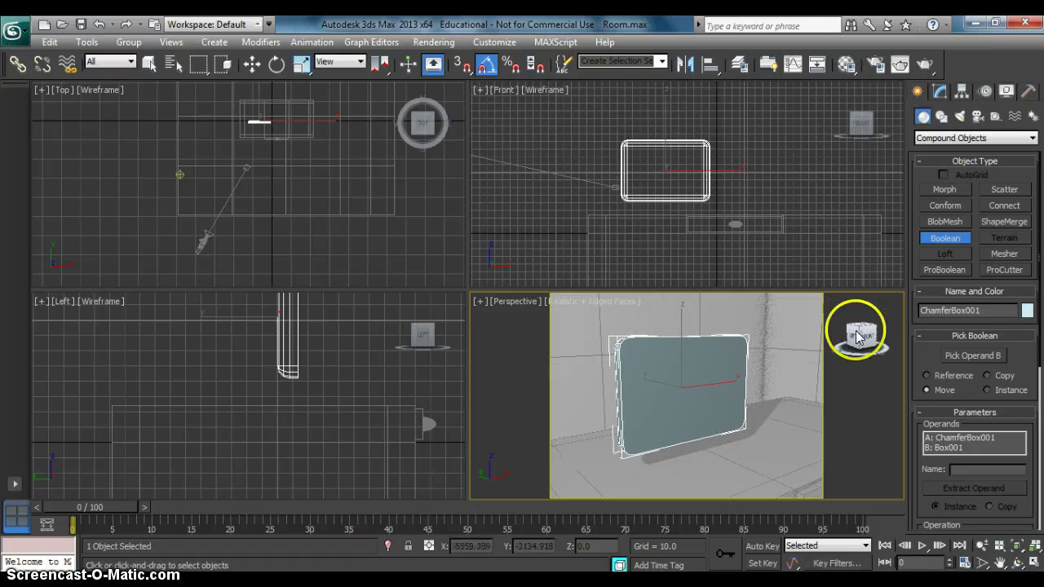
{"action": "key", "text": "w"}
{"action": "right_click", "coordinate": [686, 387]}
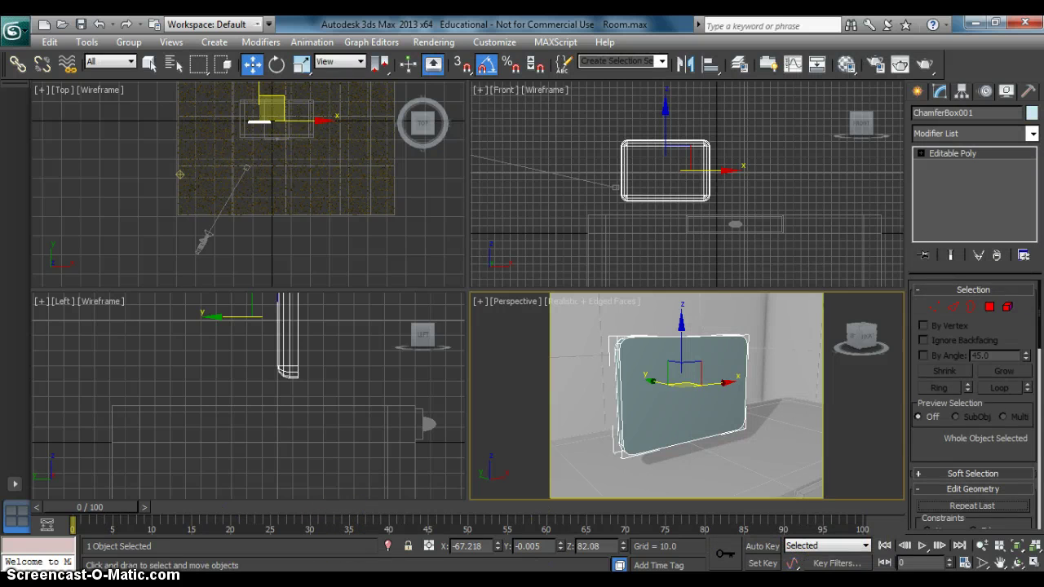
- Select the flat front polygon of the chamfered box and inset it by about 3.343
{"action": "left_click", "coordinate": [991, 308]}
{"action": "left_click", "coordinate": [703, 392]}
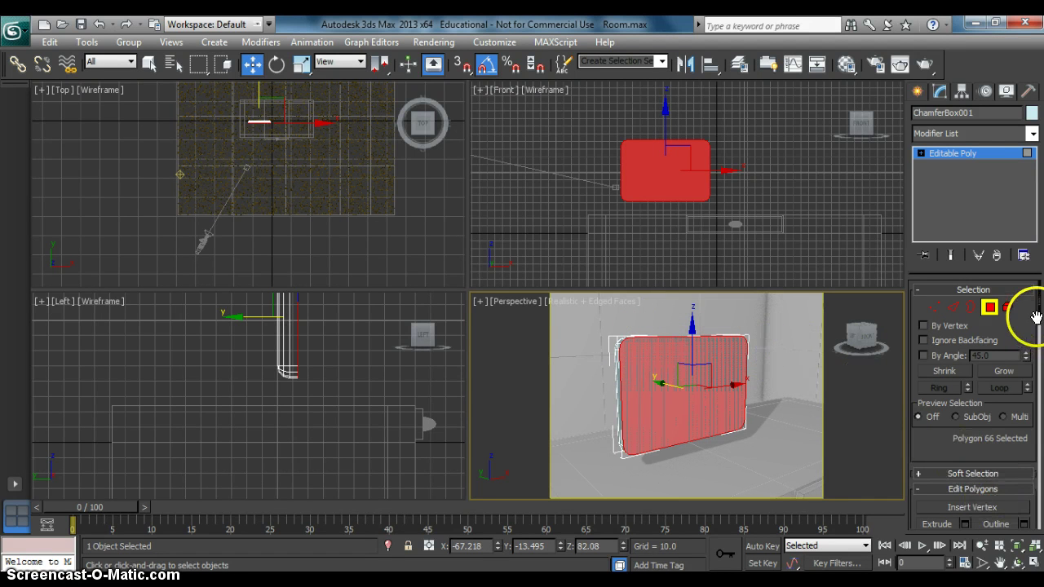
{"action": "scroll", "coordinate": [1032, 335], "scroll_direction": "down", "scroll_amount": 4}
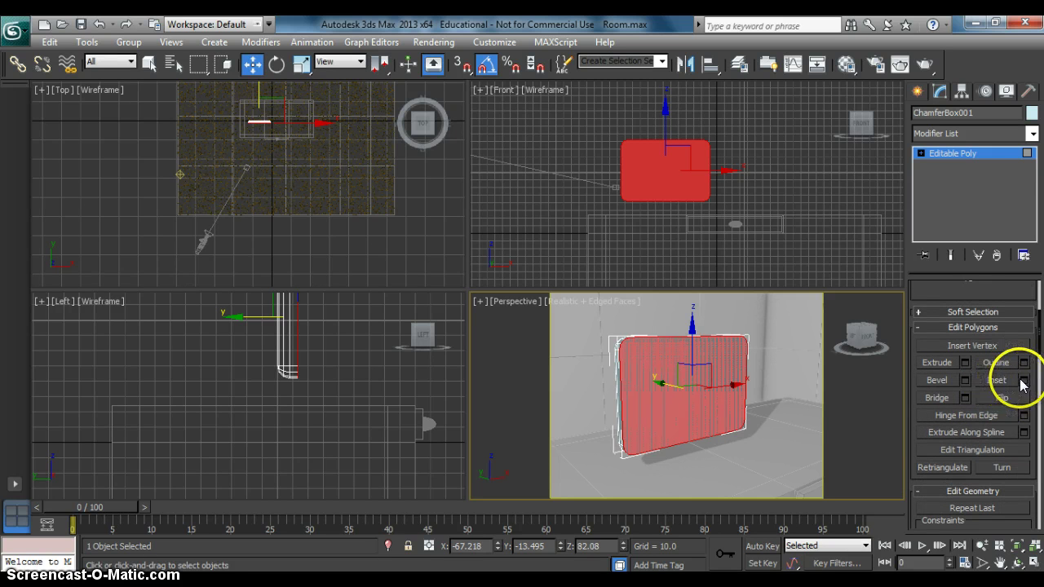
{"action": "left_click", "coordinate": [1024, 381]}
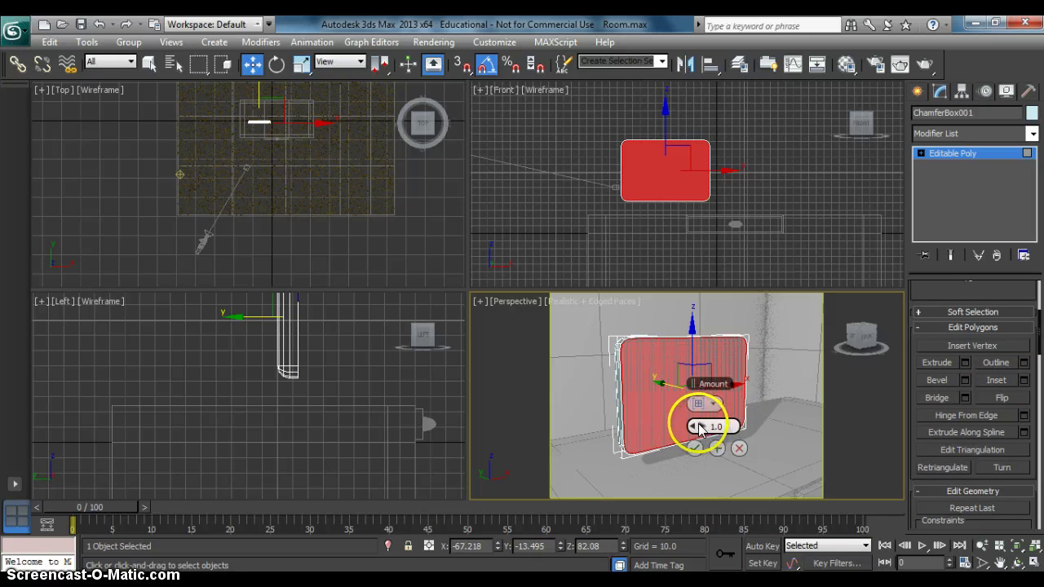
{"action": "left_click_drag", "start_coordinate": [695, 426], "coordinate": [701, 426]}
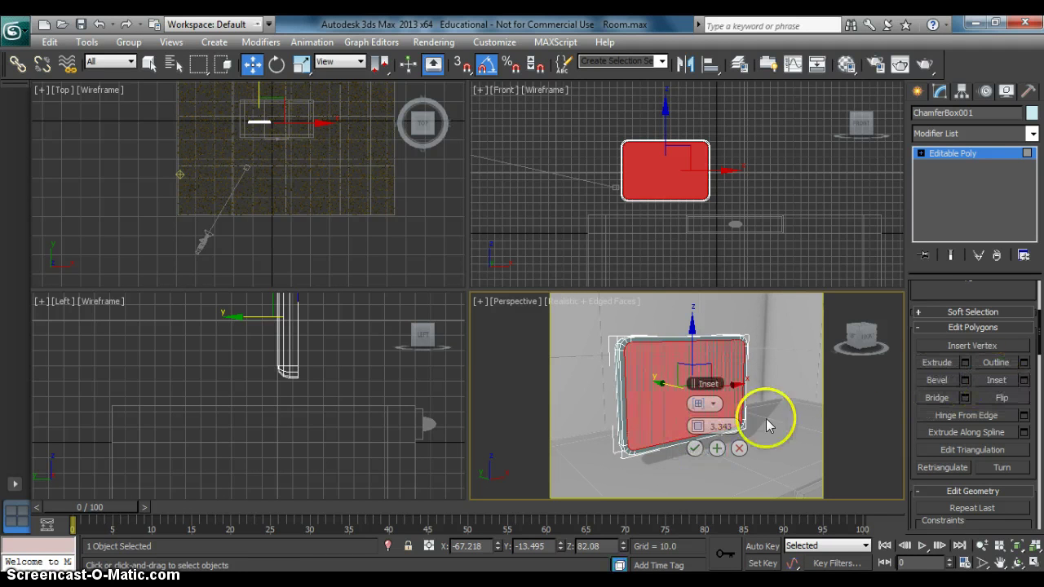
{"action": "left_click", "coordinate": [695, 449]}
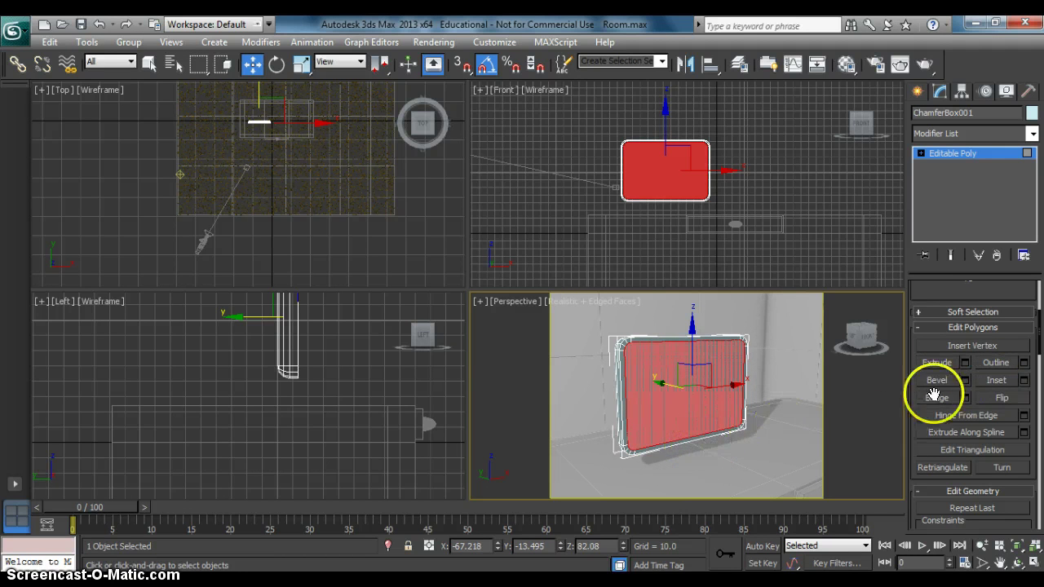
- Extrude the inset front polygon inward by about 4.3 units to recess the screen area, and deselect it
{"action": "left_click", "coordinate": [966, 362]}
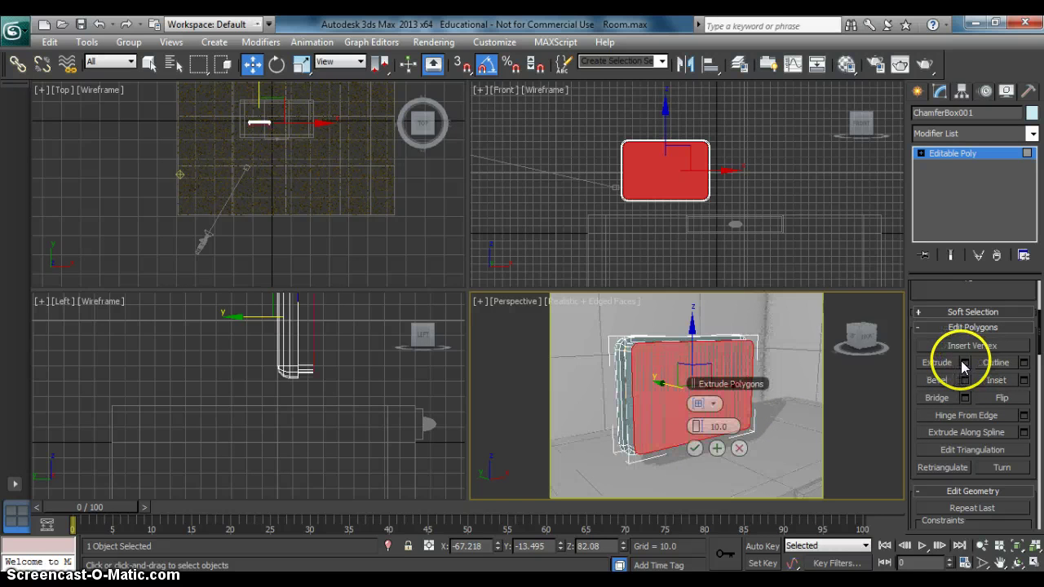
{"action": "left_click_drag", "start_coordinate": [693, 426], "coordinate": [669, 429]}
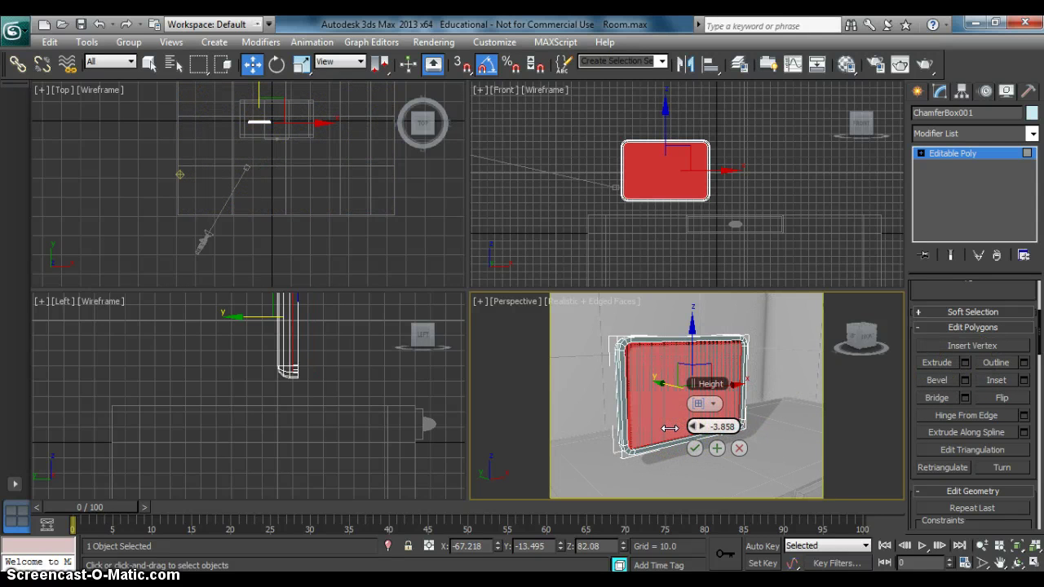
{"action": "left_click", "coordinate": [694, 447]}
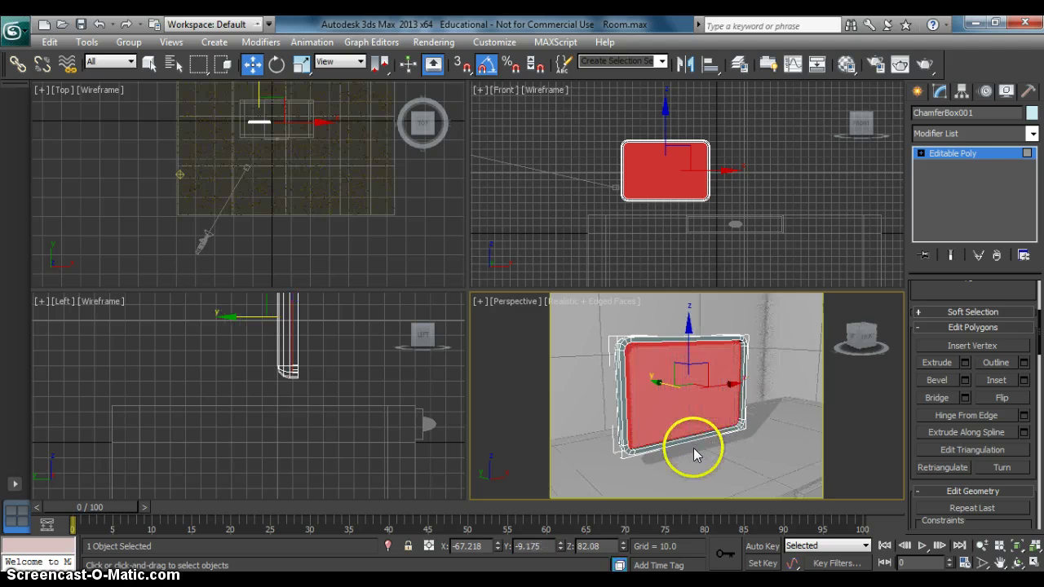
{"action": "left_click", "coordinate": [746, 446]}
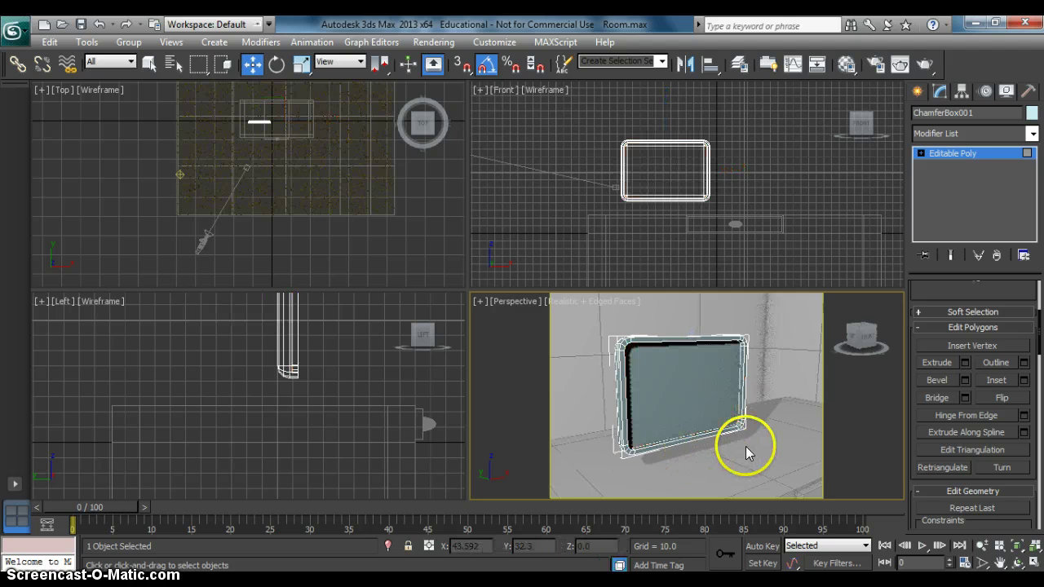
- Clone the recessed polygon about 1.5 units forward as a separate object named Screen, and leave polygon editing
{"action": "left_click", "coordinate": [689, 391]}
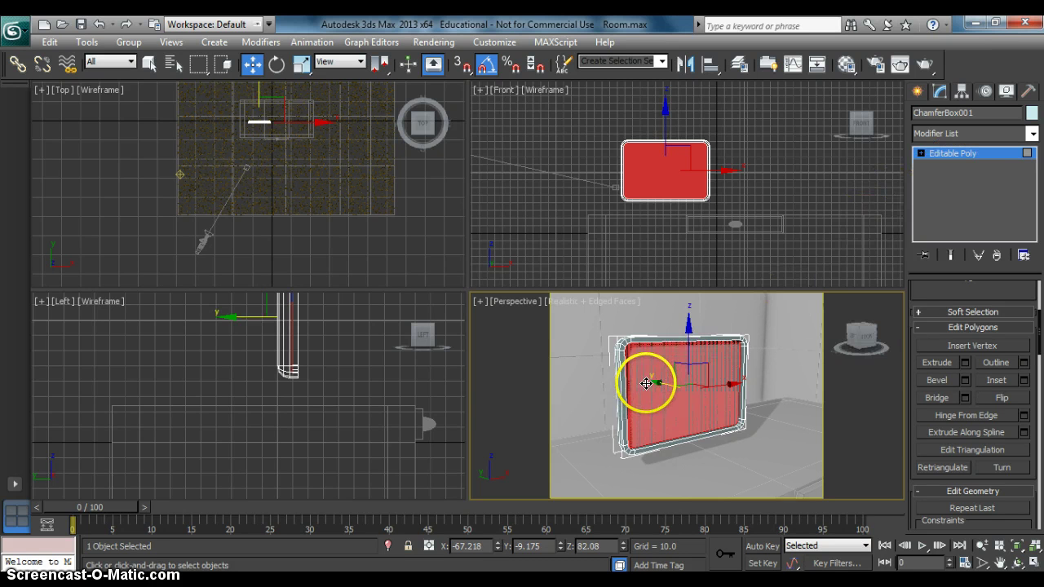
{"action": "middle_click_drag", "start_coordinate": [274, 354], "coordinate": [258, 404]}
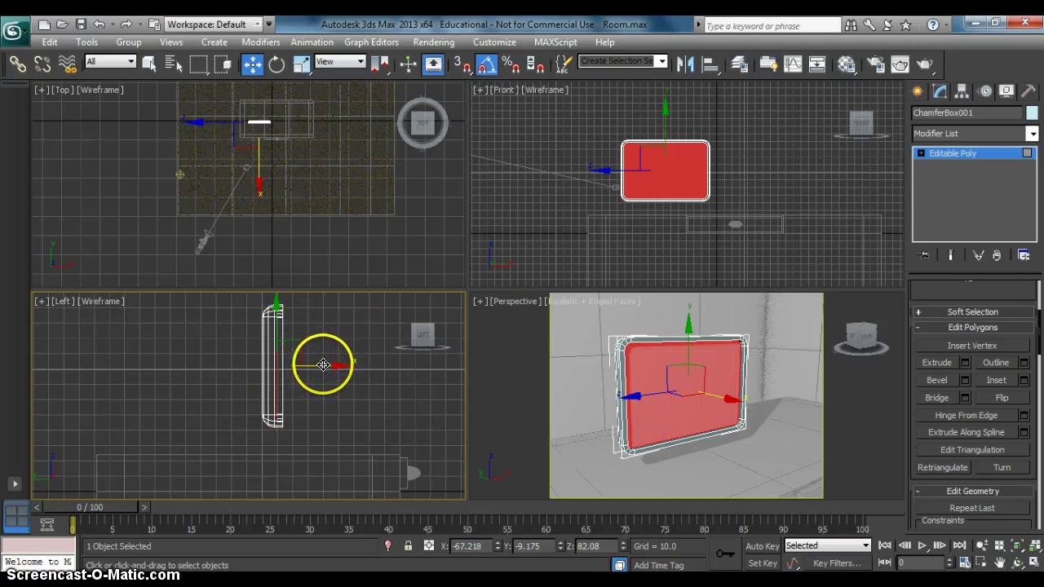
{"action": "left_click_drag", "start_coordinate": [323, 364], "coordinate": [325, 364]}
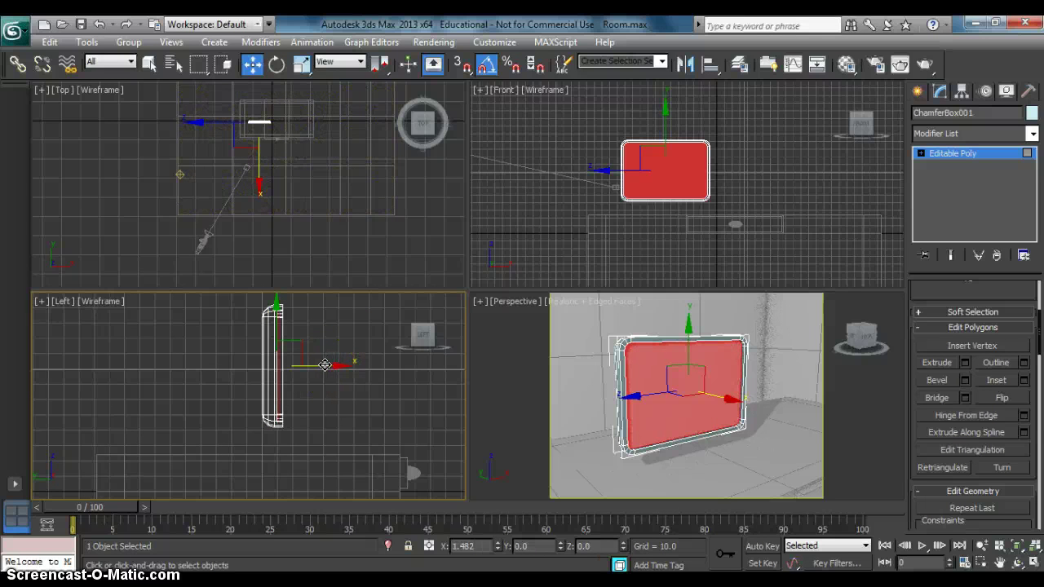
{"action": "left_click_drag", "start_coordinate": [324, 365], "coordinate": [324, 365], "text": "shift"}
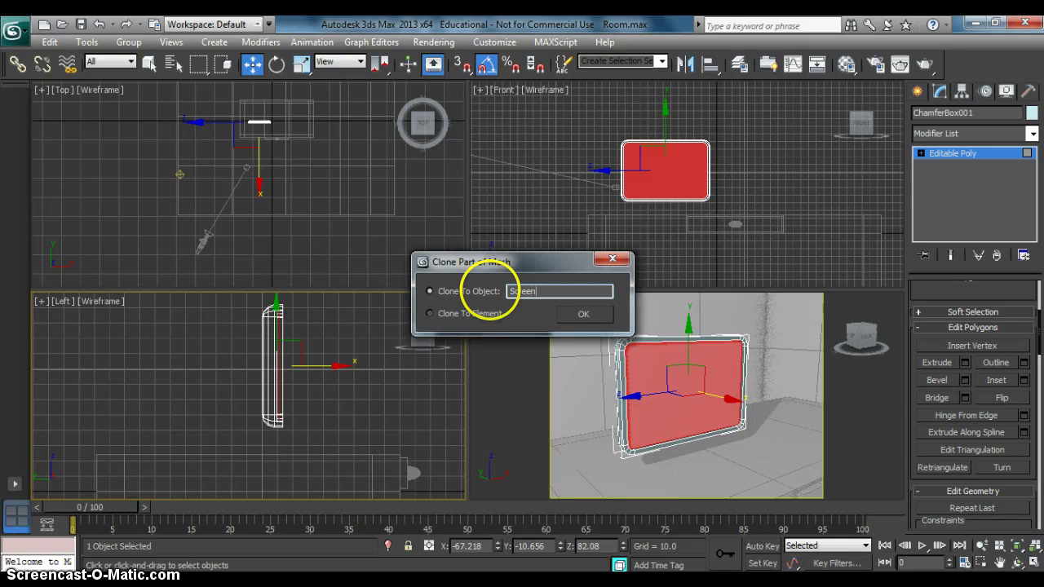
{"action": "key", "text": "Return"}
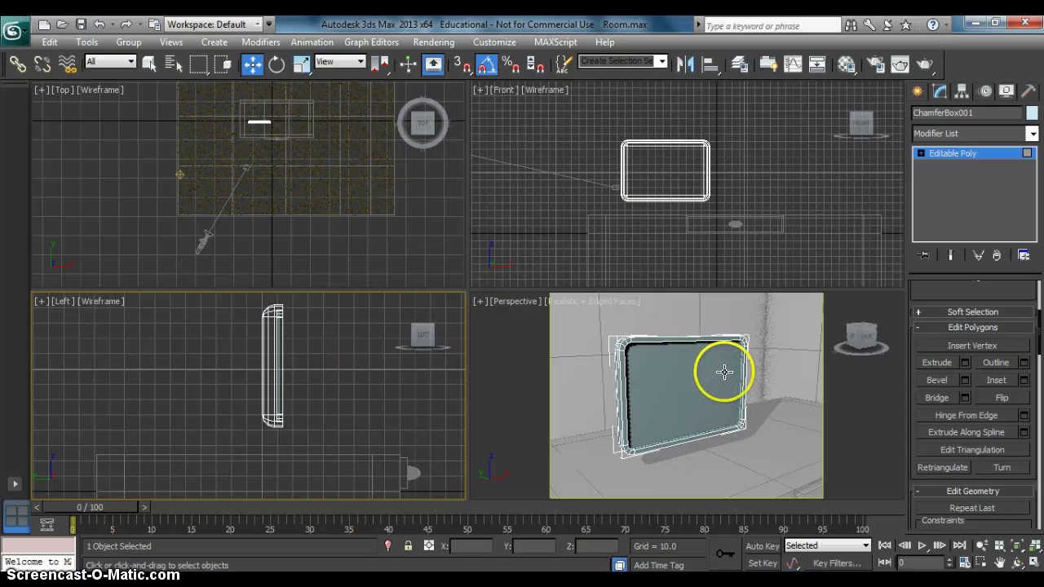
{"action": "left_click", "coordinate": [971, 154]}
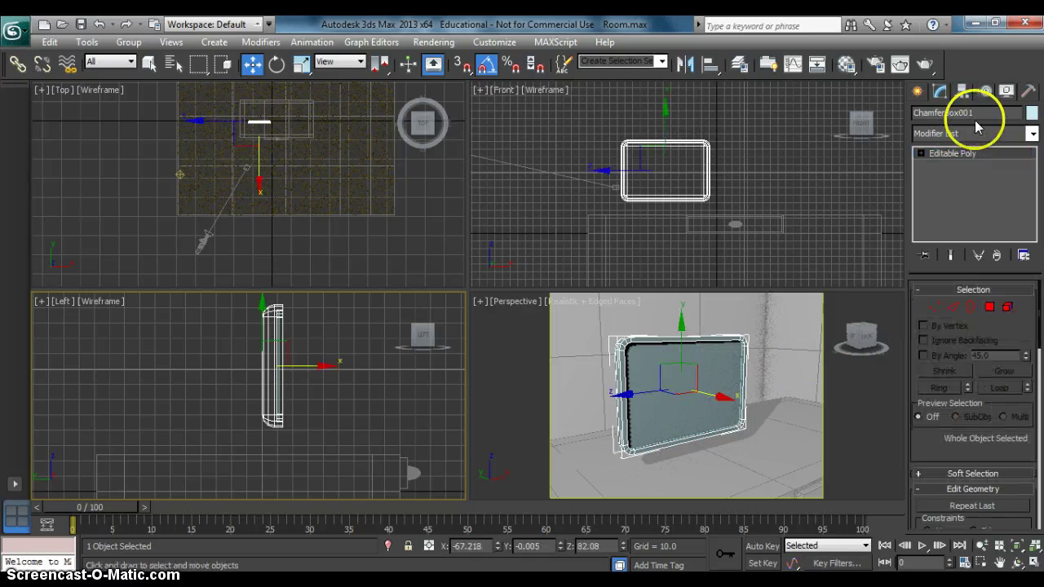
- Rename the chamfered box as Mac and give the Screen object a contrasting dark pink object colour
{"action": "left_click_drag", "start_coordinate": [984, 111], "coordinate": [899, 110]}
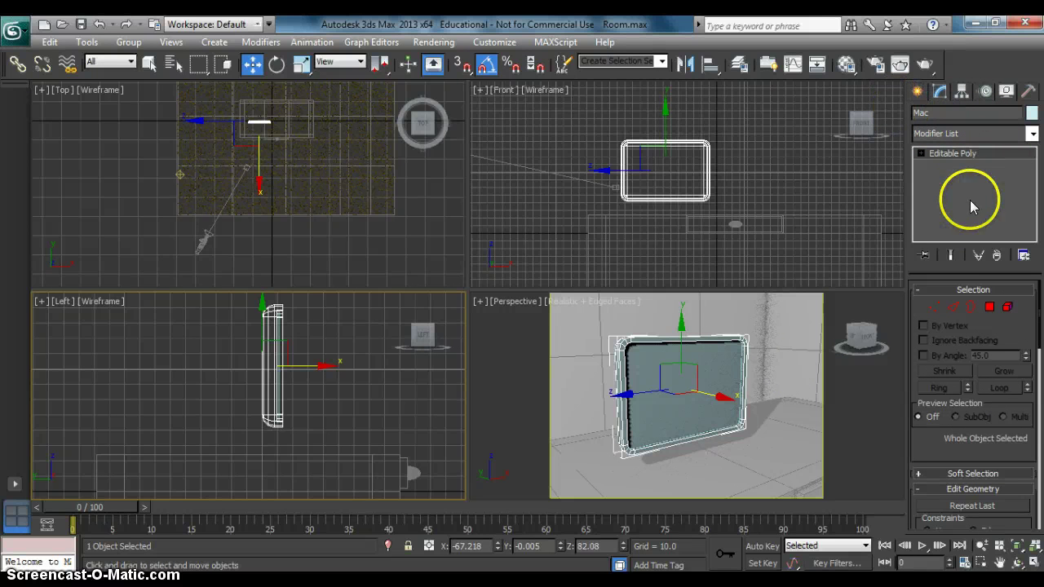
{"action": "left_click", "coordinate": [685, 406]}
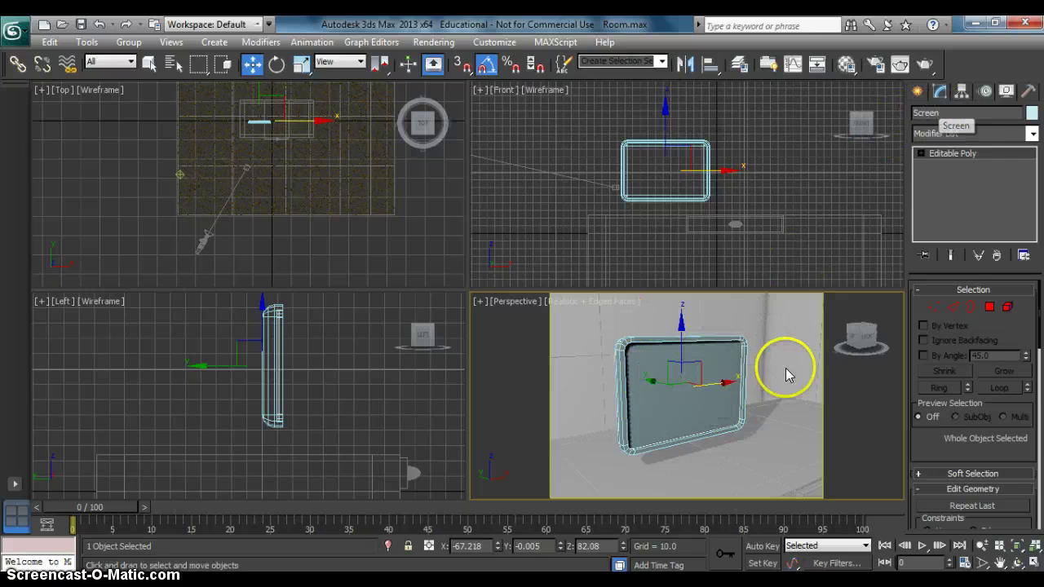
{"action": "left_click", "coordinate": [1032, 113]}
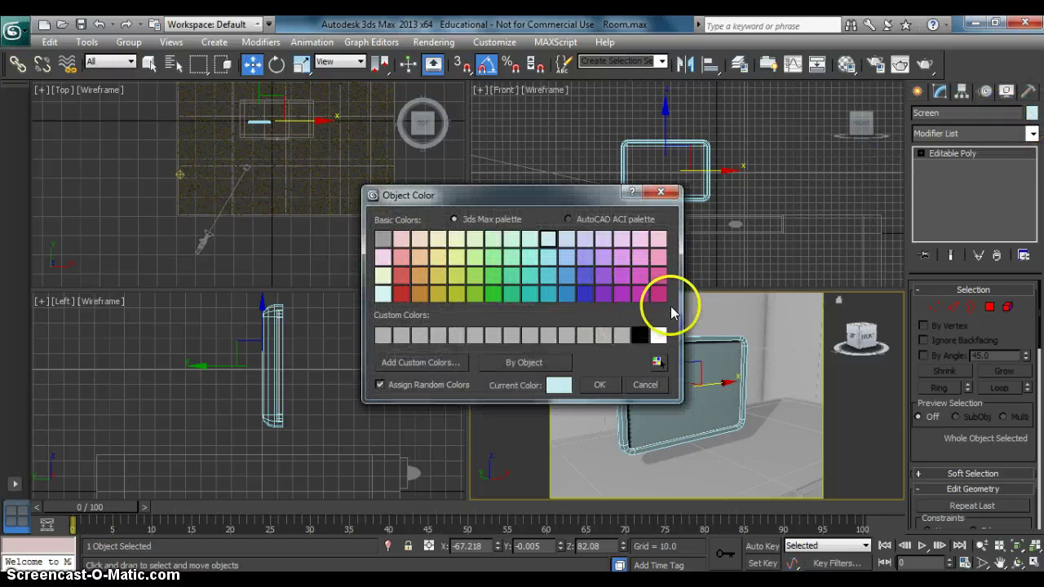
{"action": "left_click", "coordinate": [604, 384]}
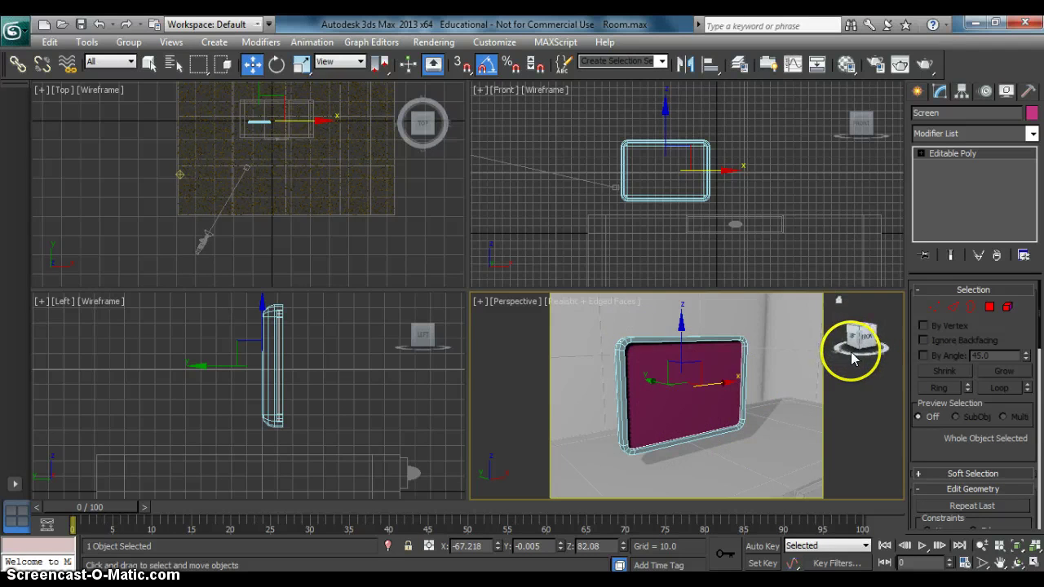
{"action": "mouse_move", "coordinate": [852, 359]}
{"action": "left_mouse_down"}
{"action": "mouse_move", "coordinate": [822, 345]}
{"action": "mouse_move", "coordinate": [890, 357]}
{"action": "mouse_move", "coordinate": [473, 362]}
{"action": "mouse_move", "coordinate": [893, 356]}
{"action": "mouse_move", "coordinate": [862, 356]}
{"action": "left_mouse_up"}
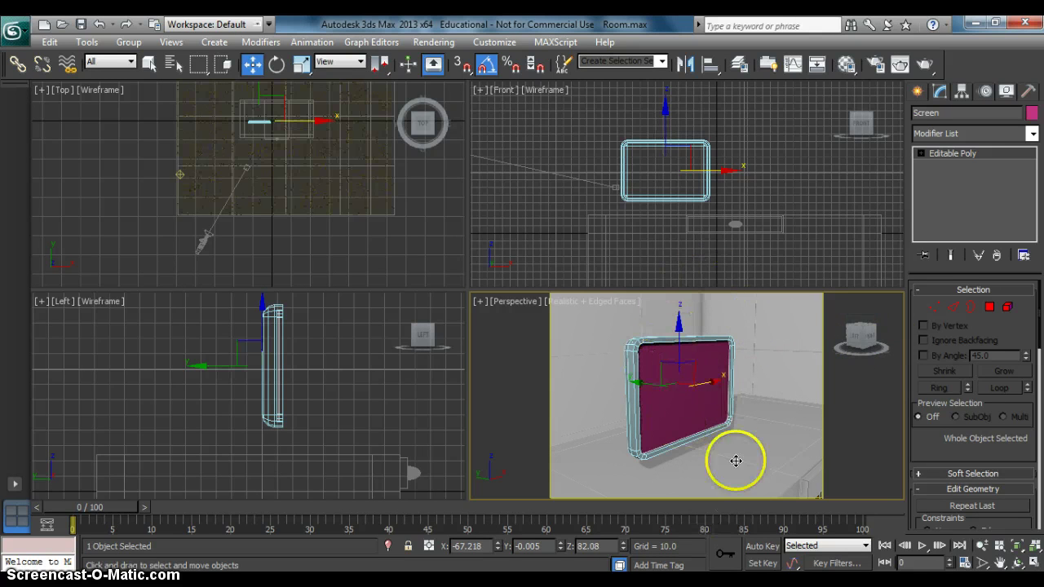
- Draw an open three-point Line in the Left view as the stand profile: a slanted segment about 49 units long, plus a horizontal foot on the desk
{"action": "left_click", "coordinate": [919, 92]}
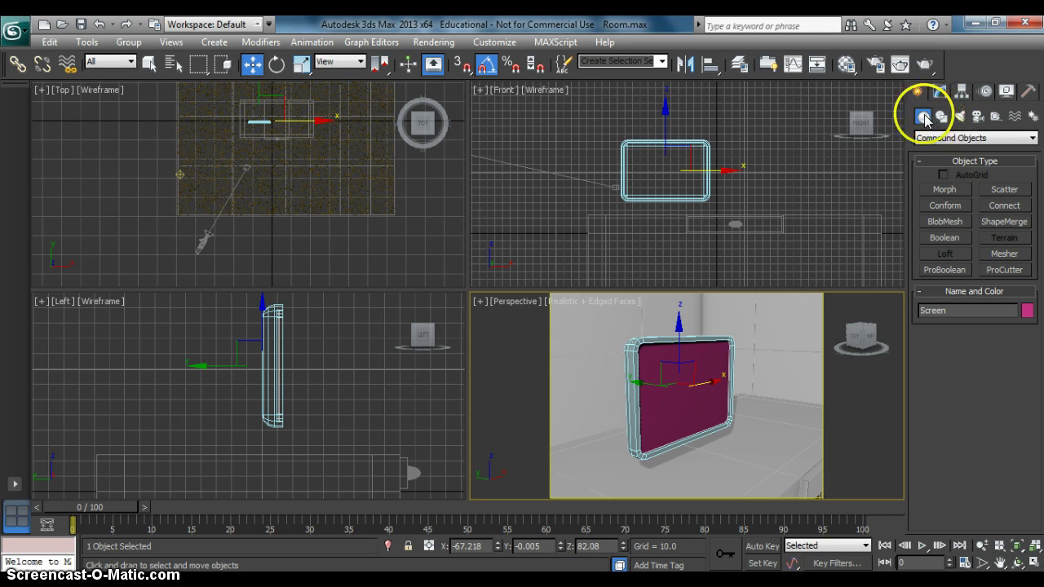
{"action": "left_click", "coordinate": [941, 117]}
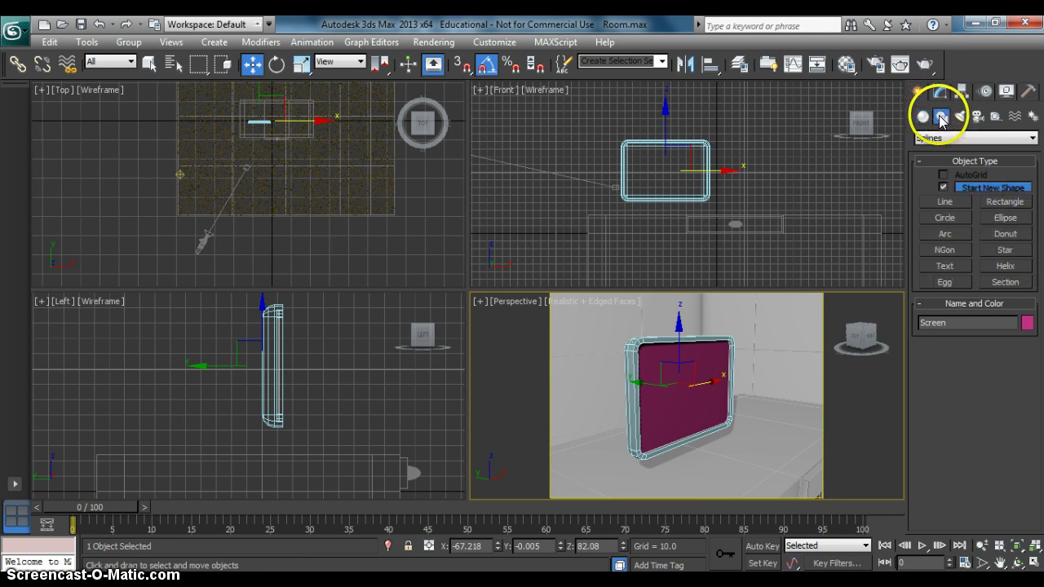
{"action": "left_click", "coordinate": [944, 204]}
{"action": "middle_click_drag", "start_coordinate": [289, 441], "coordinate": [312, 397]}
{"action": "scroll", "coordinate": [313, 397], "scroll_direction": "up", "scroll_amount": 2}
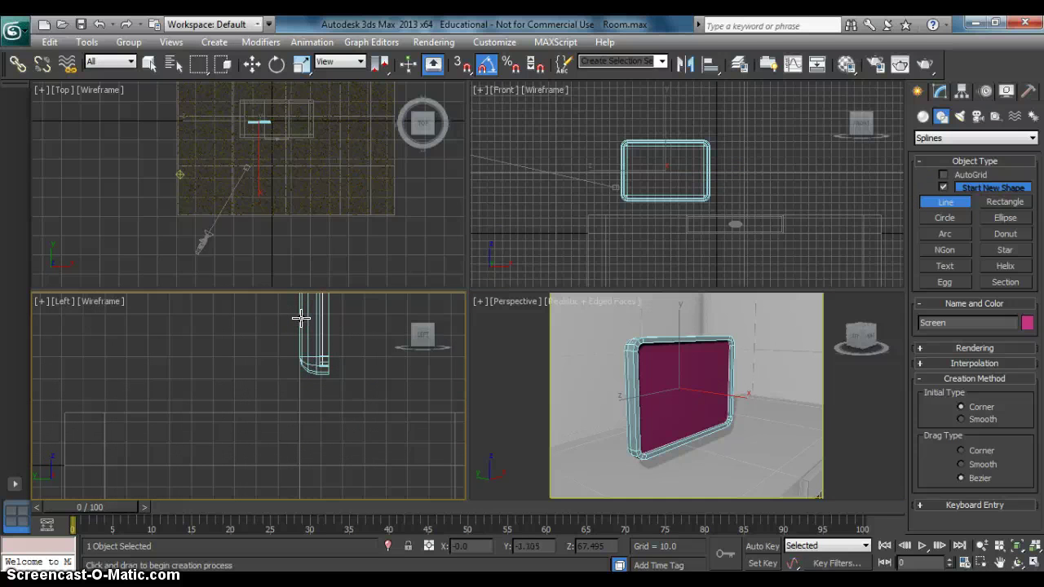
{"action": "left_click_drag", "start_coordinate": [301, 319], "coordinate": [256, 406]}
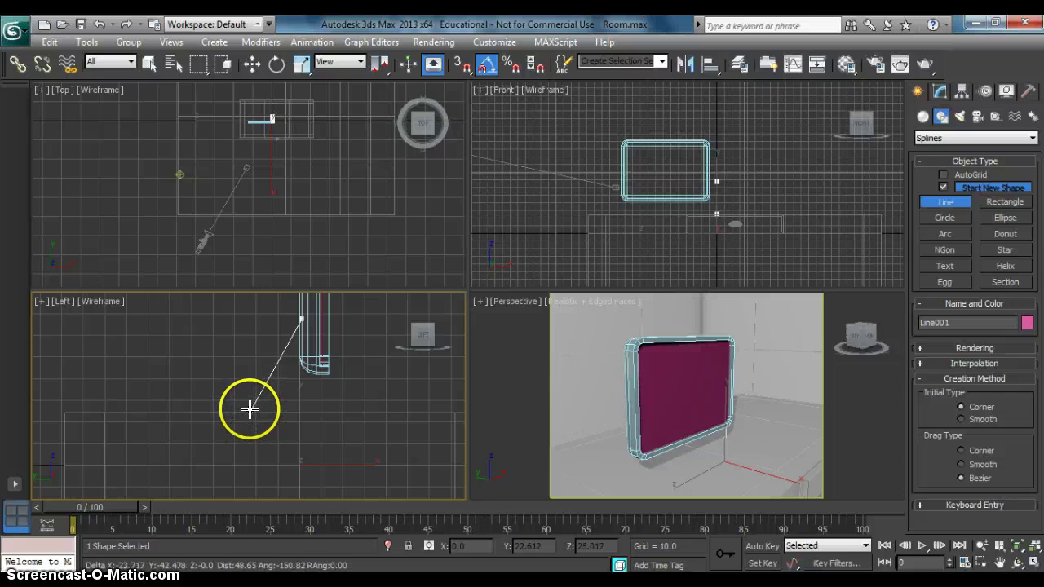
{"action": "left_click", "coordinate": [250, 408]}
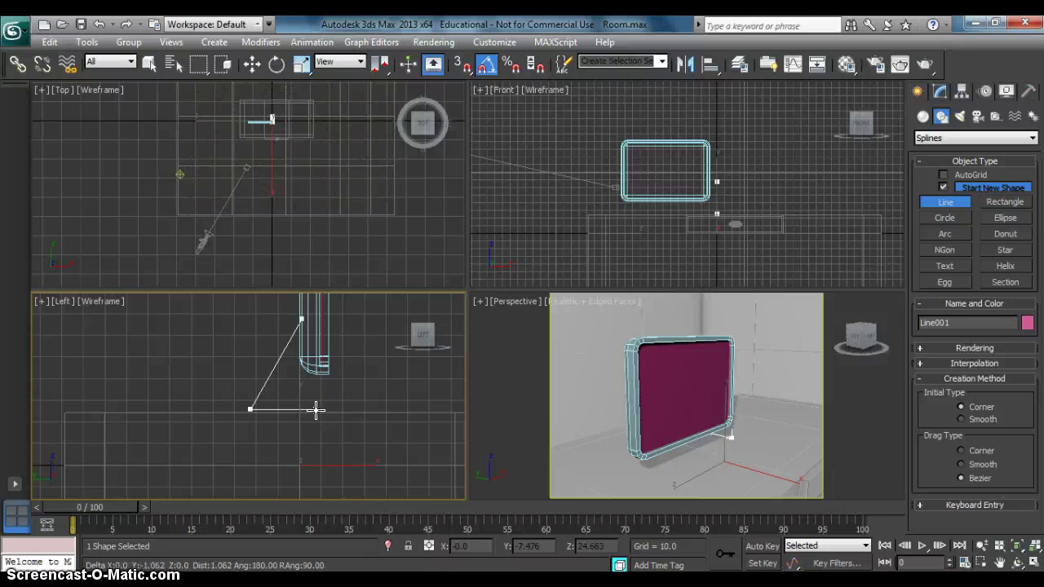
{"action": "left_click", "coordinate": [316, 409]}
{"action": "right_click", "coordinate": [321, 398]}
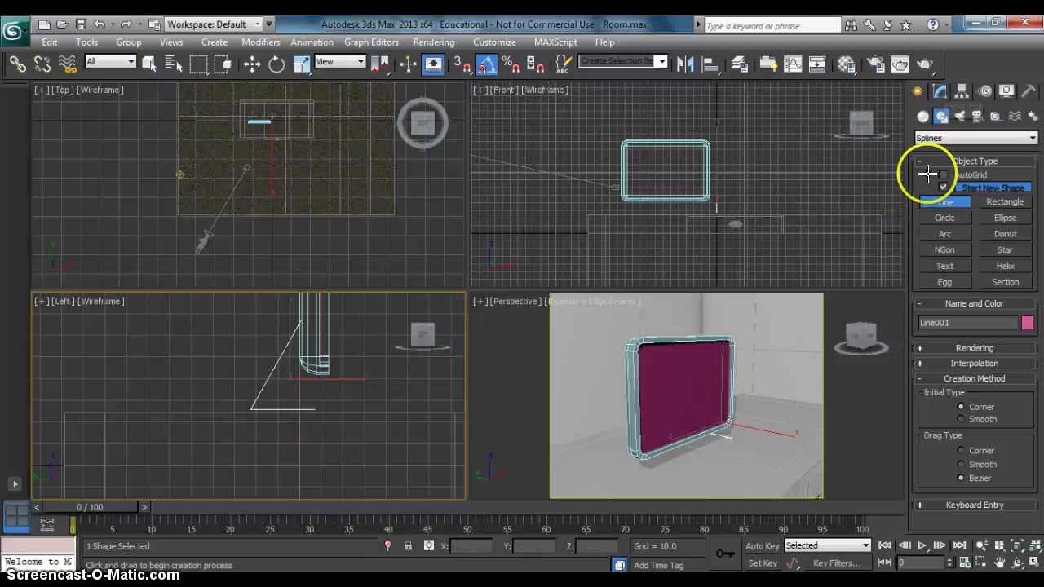
- Fillet the lower corner vertex of the stand profile into a rounded bend and leave vertex editing
{"action": "left_click", "coordinate": [939, 92]}
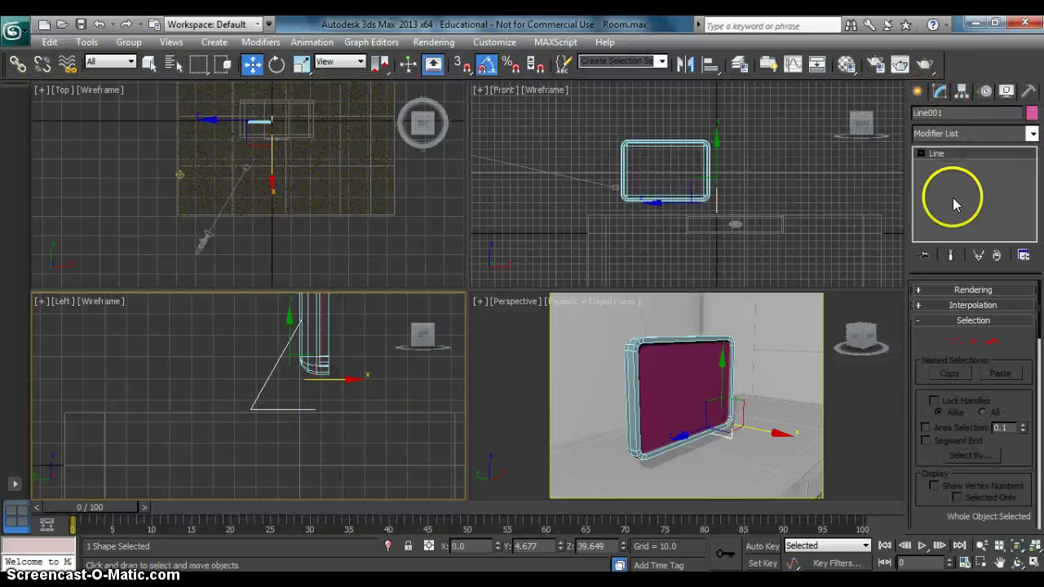
{"action": "left_click", "coordinate": [957, 343]}
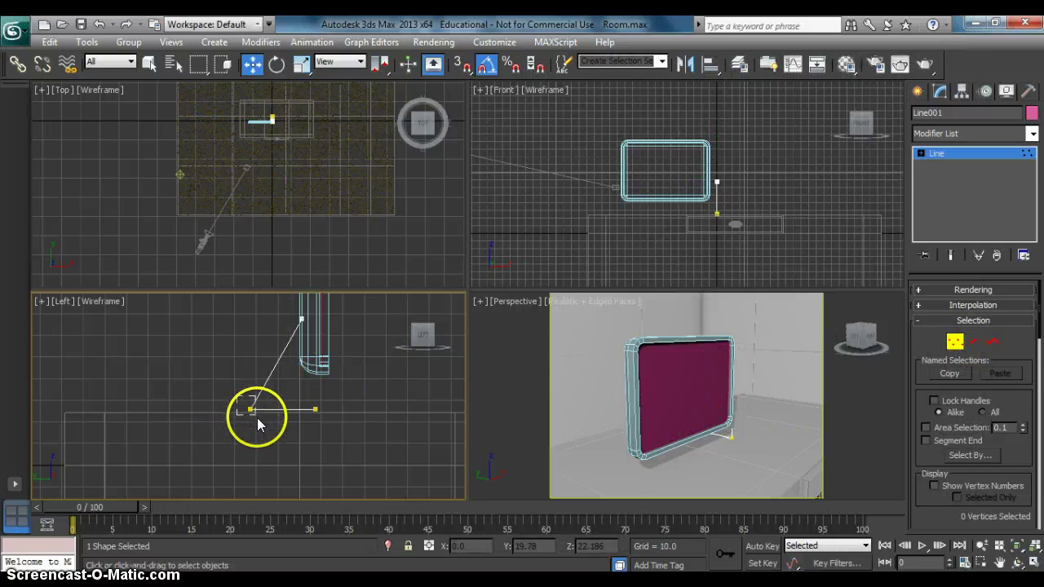
{"action": "left_click_drag", "start_coordinate": [258, 425], "coordinate": [259, 426]}
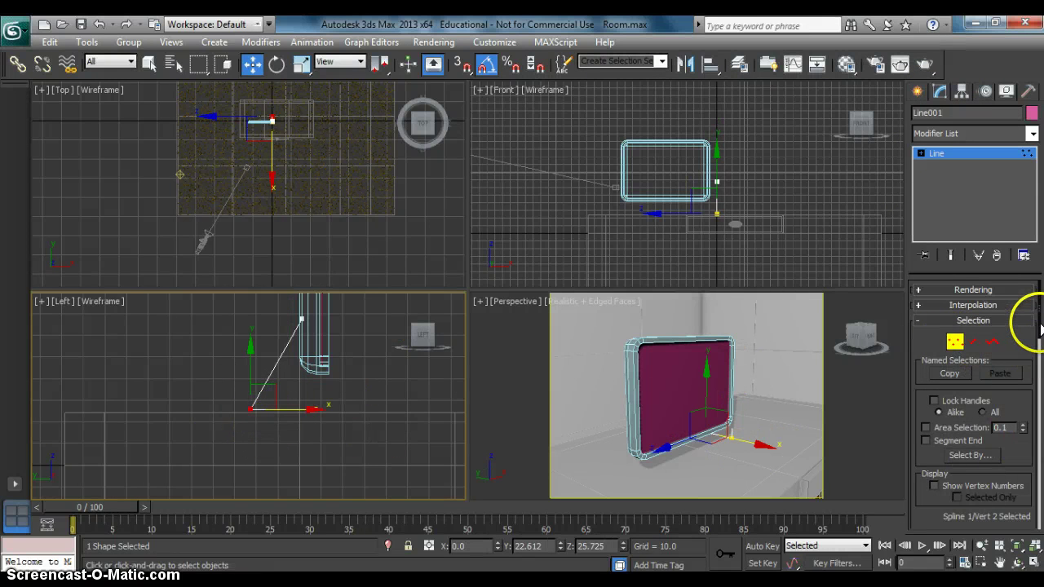
{"action": "left_click_drag", "start_coordinate": [1040, 331], "coordinate": [1028, 466]}
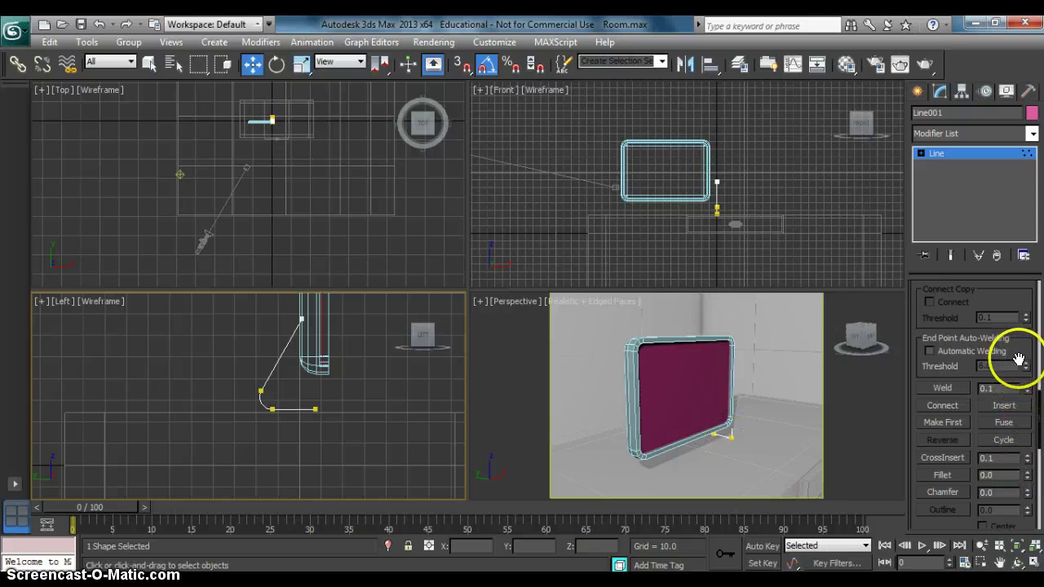
{"action": "scroll", "coordinate": [1038, 444], "scroll_direction": "up", "scroll_amount": 5}
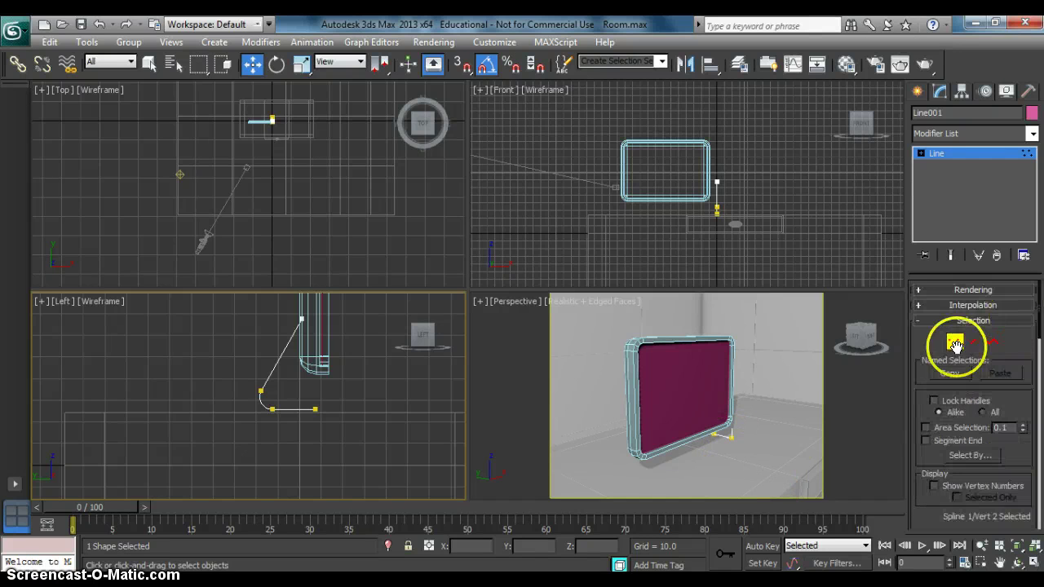
{"action": "left_click", "coordinate": [953, 342]}
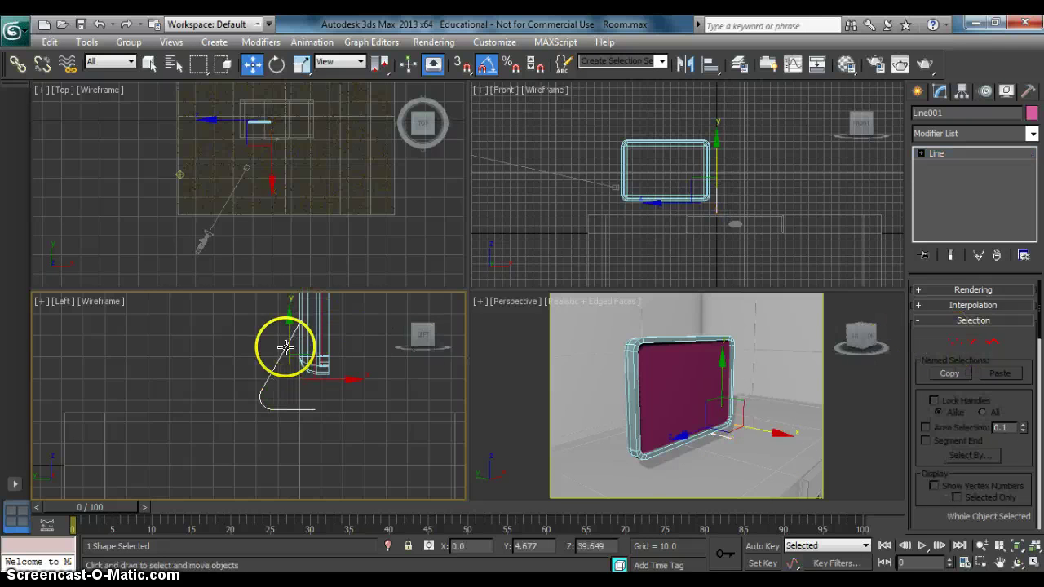
- Move the stand profile along X in the Top view to the middle of the Mac, at about X -70.3
{"action": "right_click", "coordinate": [280, 129]}
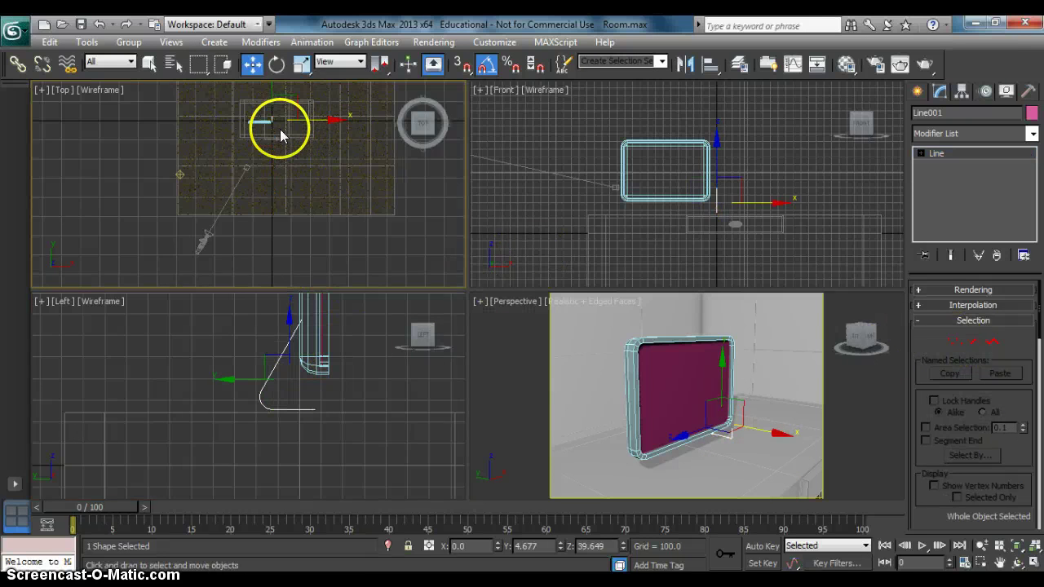
{"action": "middle_click_drag", "start_coordinate": [280, 129], "coordinate": [310, 193]}
{"action": "scroll", "coordinate": [280, 129], "scroll_direction": "up", "scroll_amount": 2}
{"action": "scroll", "coordinate": [273, 134], "scroll_direction": "up", "scroll_amount": 2}
{"action": "scroll", "coordinate": [273, 134], "scroll_direction": "up", "scroll_amount": 2}
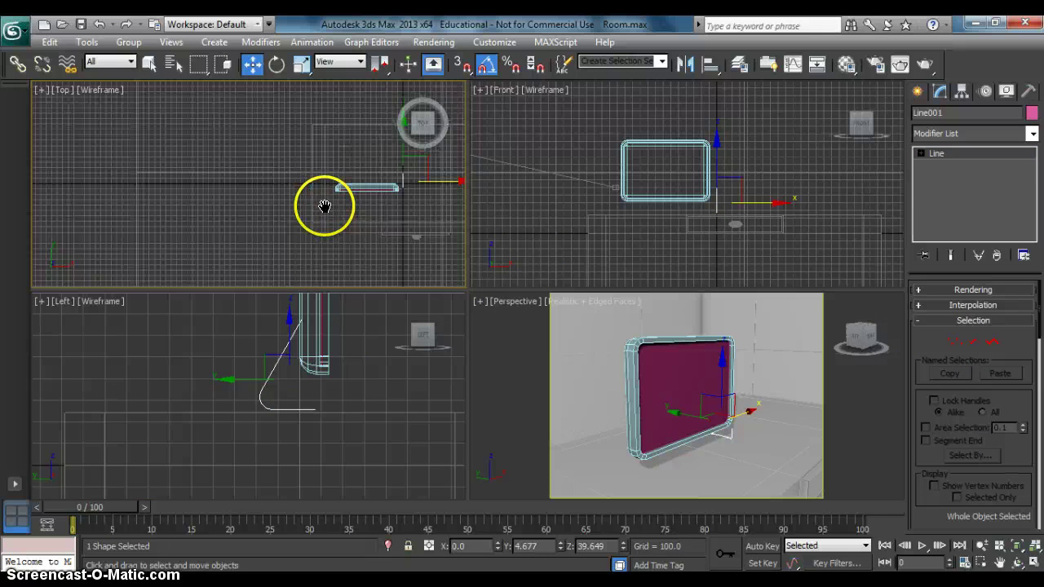
{"action": "scroll", "coordinate": [328, 206], "scroll_direction": "up", "scroll_amount": 2}
{"action": "scroll", "coordinate": [384, 199], "scroll_direction": "up", "scroll_amount": 2}
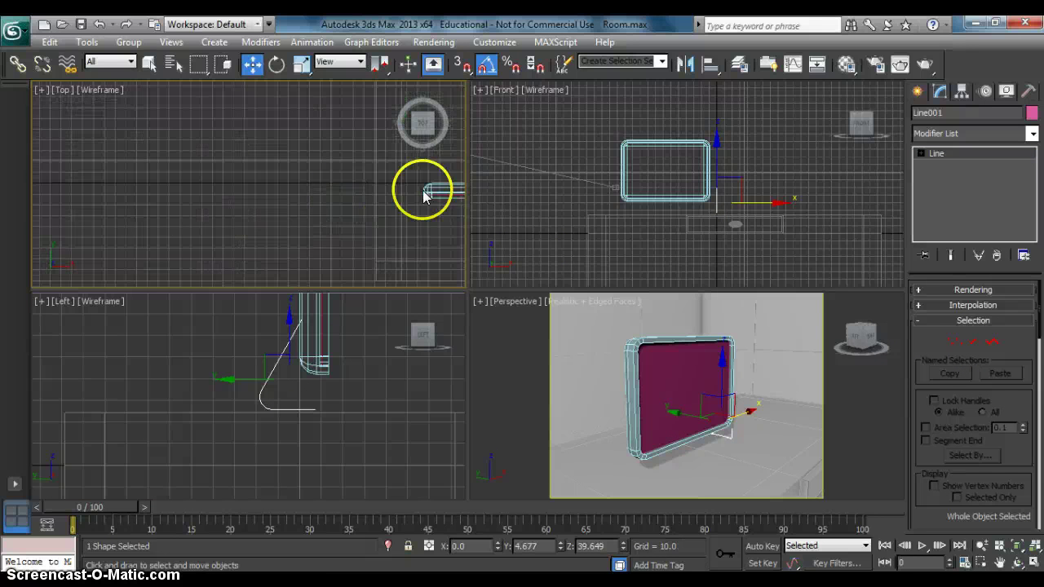
{"action": "scroll", "coordinate": [392, 192], "scroll_direction": "up", "scroll_amount": 2}
{"action": "middle_click_drag", "start_coordinate": [365, 189], "coordinate": [124, 204]}
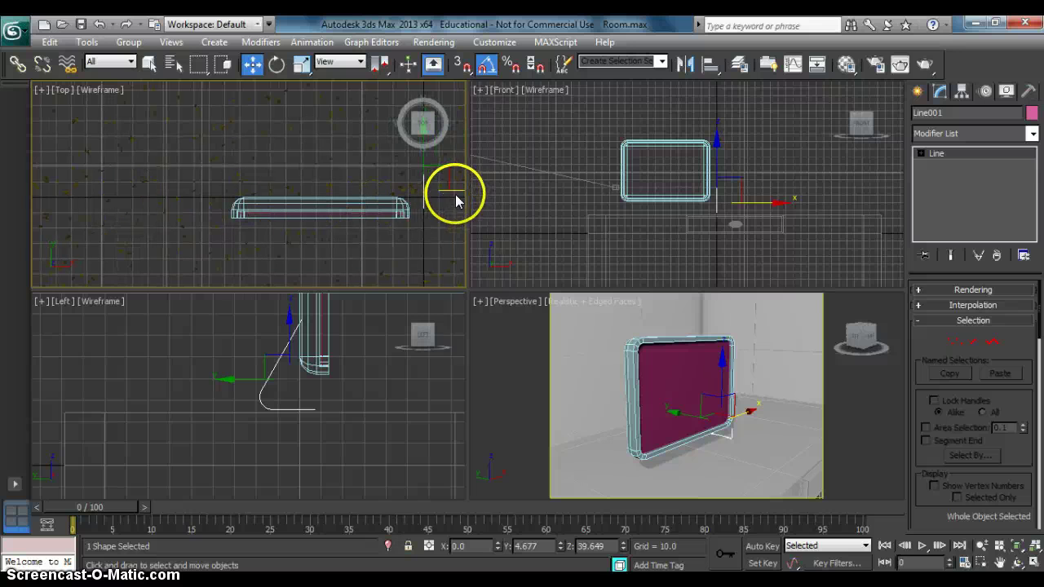
{"action": "left_click_drag", "start_coordinate": [457, 188], "coordinate": [347, 188]}
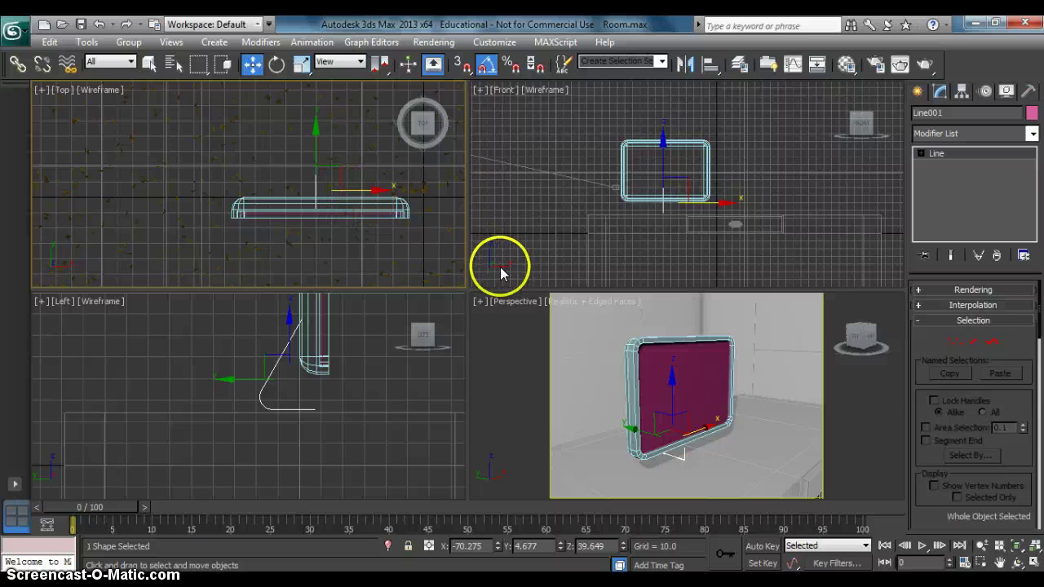
- Apply an Extrude modifier of 18.5 to the stand profile and centre the stand behind the Mac at about X -59.2
{"action": "left_click", "coordinate": [976, 290]}
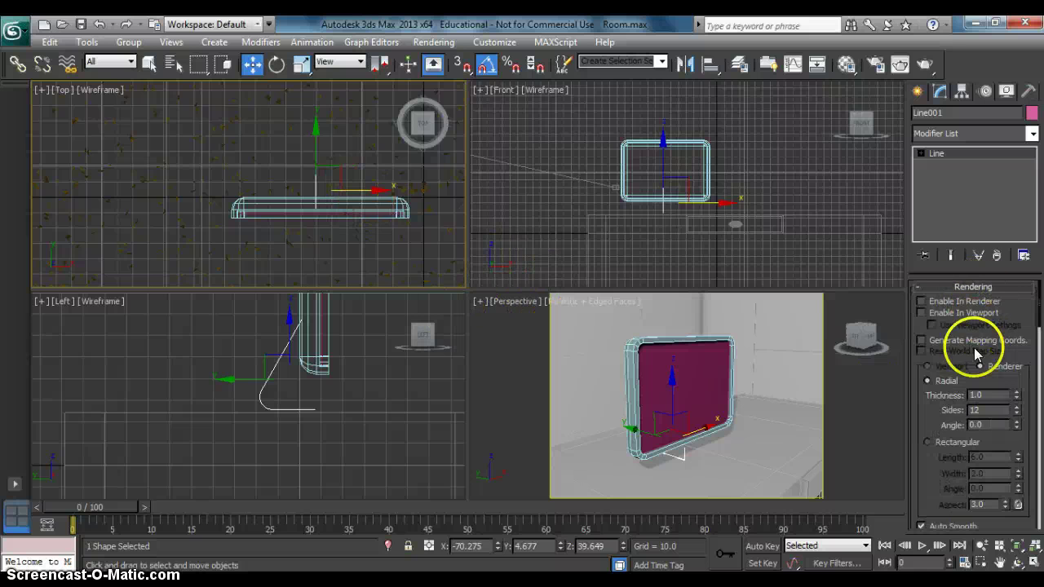
{"action": "left_click", "coordinate": [959, 288]}
{"action": "left_click", "coordinate": [1033, 134]}
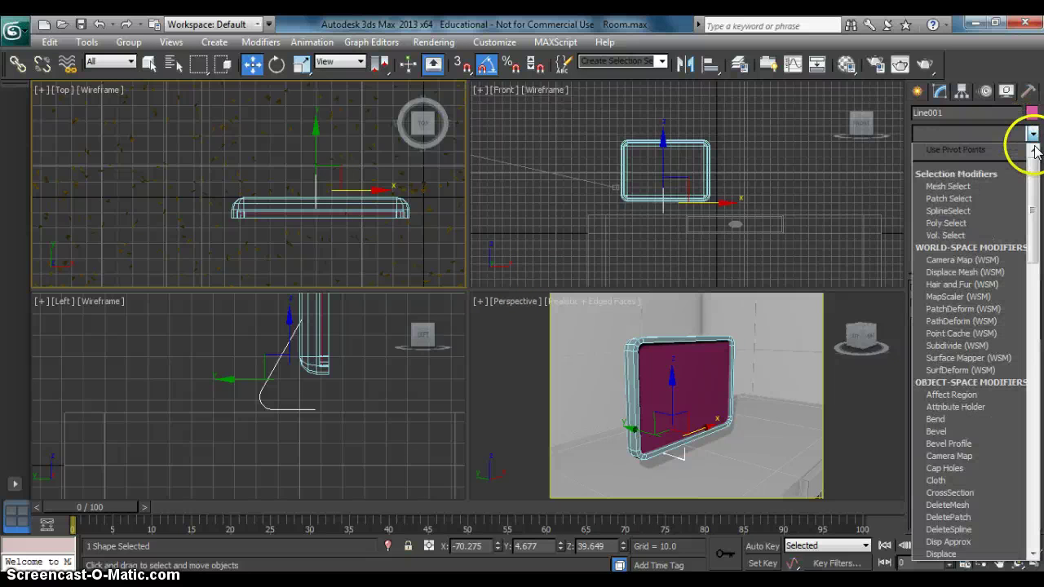
{"action": "scroll", "coordinate": [1024, 208], "scroll_direction": "down", "scroll_amount": 7}
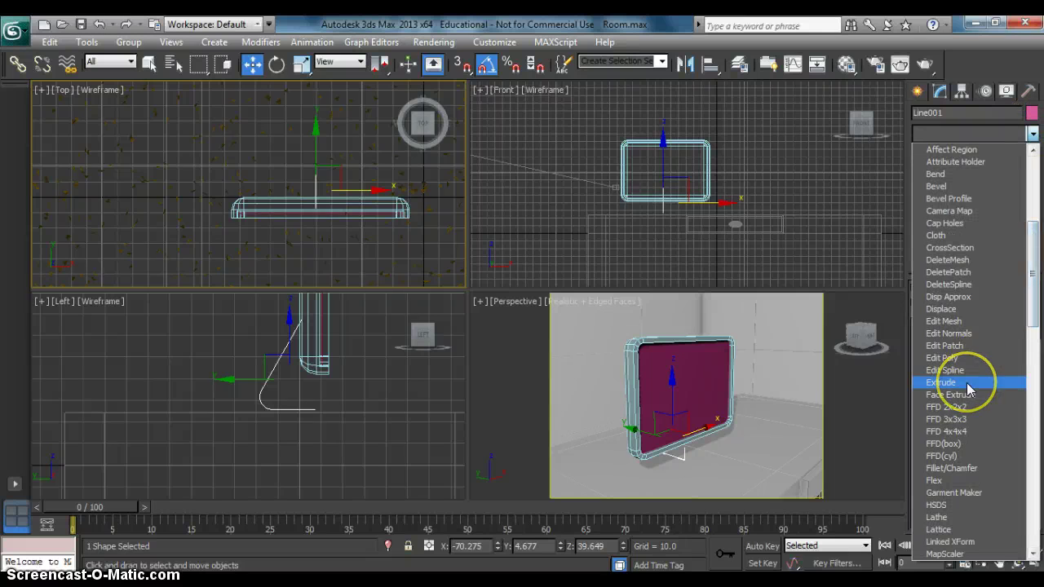
{"action": "left_click", "coordinate": [946, 383]}
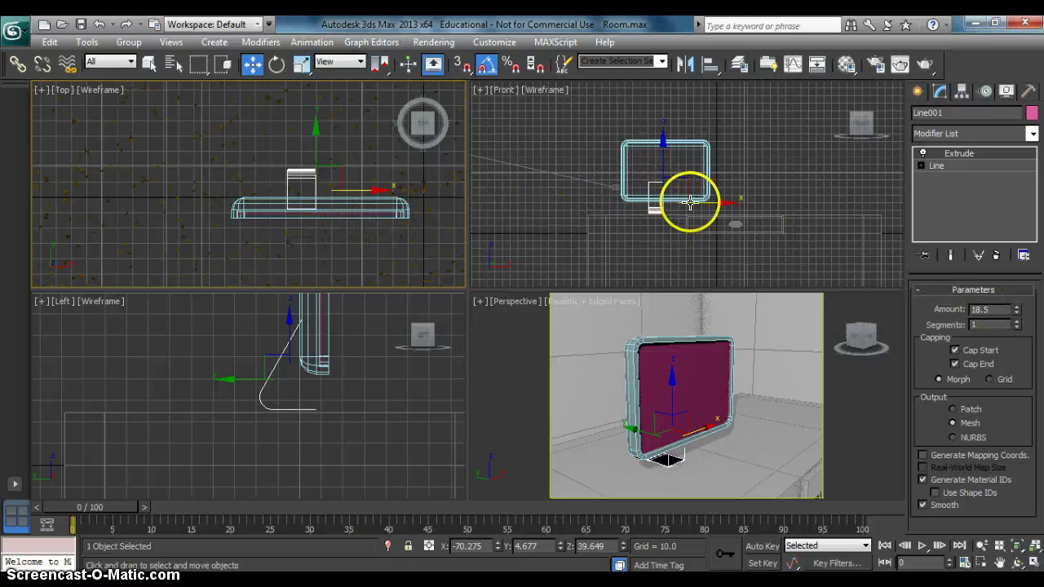
{"action": "left_click", "coordinate": [718, 208]}
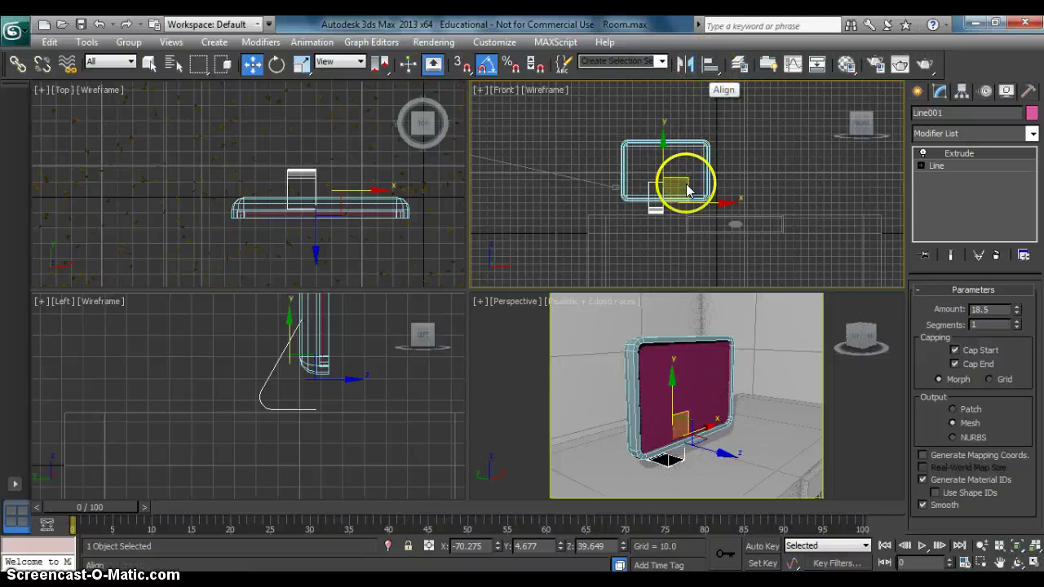
{"action": "mouse_move", "coordinate": [707, 201]}
{"action": "left_mouse_down"}
{"action": "mouse_move", "coordinate": [723, 203]}
{"action": "mouse_move", "coordinate": [713, 204]}
{"action": "left_mouse_up"}
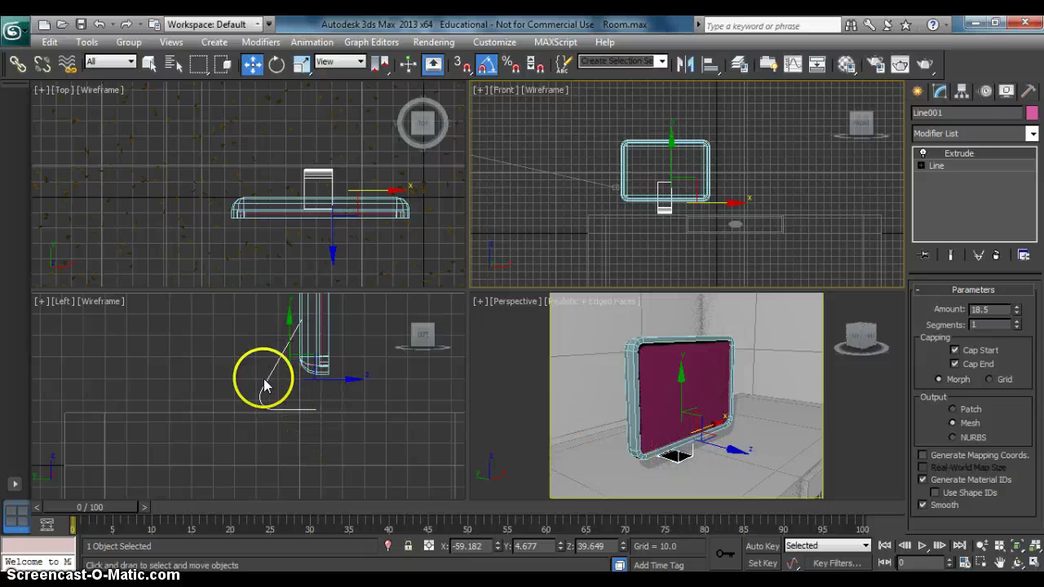
- Thicken the extruded stand with a Shell modifier, using an outer amount of 1.3
{"action": "left_click", "coordinate": [1033, 135]}
{"action": "left_click_drag", "start_coordinate": [1032, 175], "coordinate": [1036, 376]}
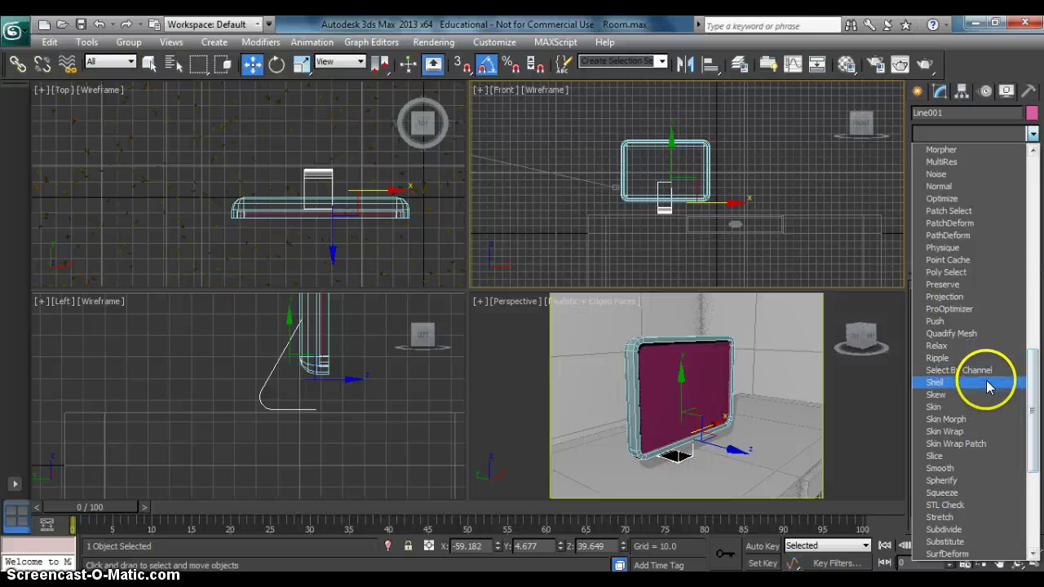
{"action": "left_click", "coordinate": [1002, 382]}
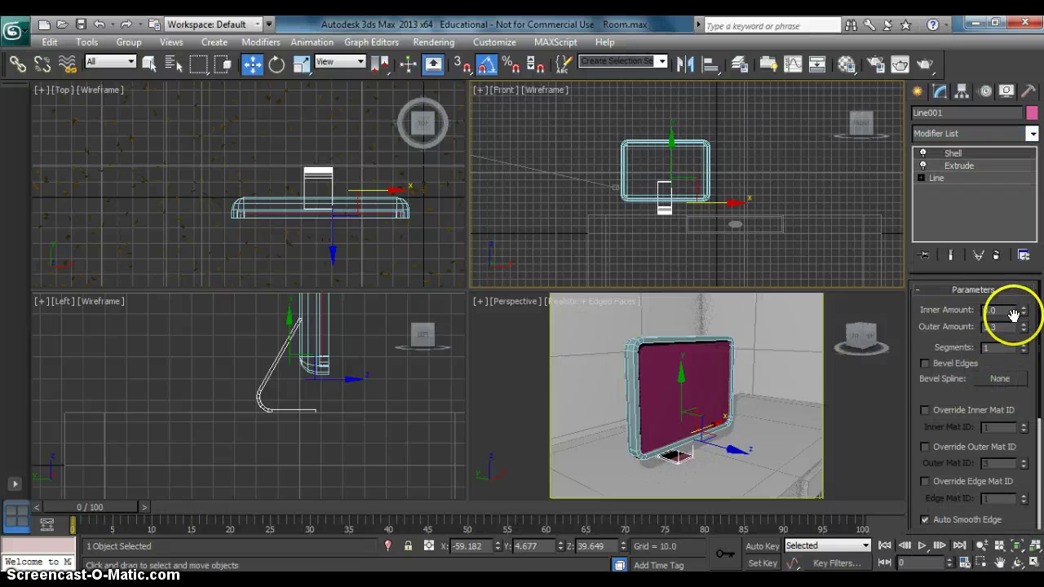
{"action": "left_click", "coordinate": [270, 396]}
{"action": "scroll", "coordinate": [271, 397], "scroll_direction": "up", "scroll_amount": 1}
{"action": "scroll", "coordinate": [273, 371], "scroll_direction": "up", "scroll_amount": 4}
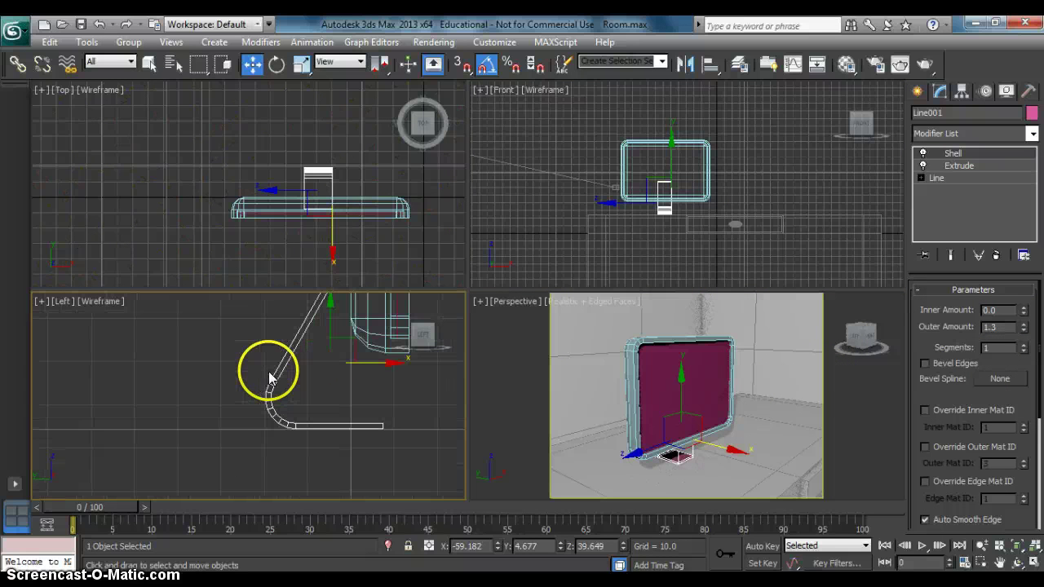
- Widen the stand by raising its Extrude amount to 29, keeping the Shell modifier above it
{"action": "left_click", "coordinate": [685, 452]}
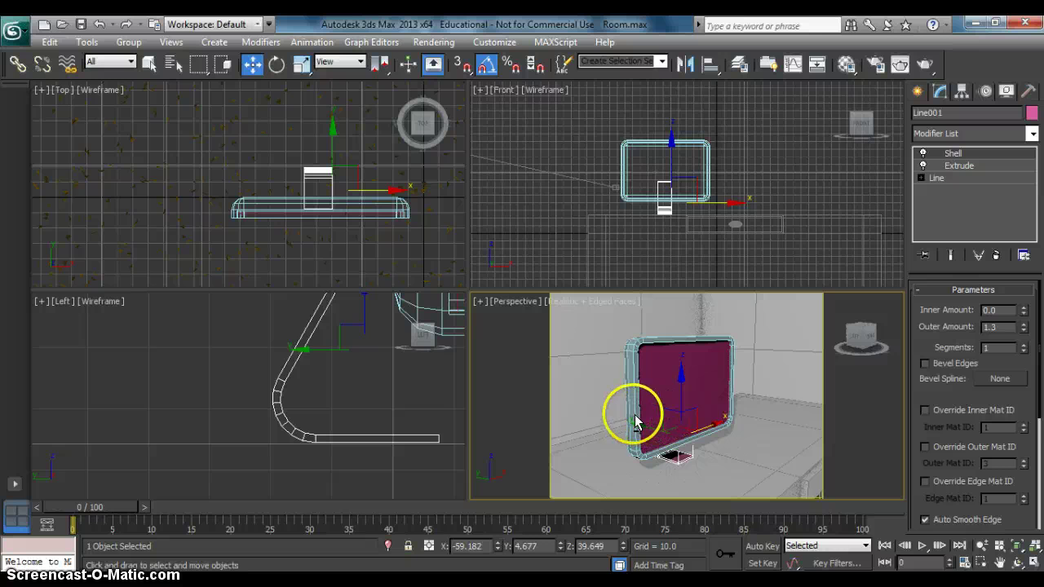
{"action": "middle_click_drag", "start_coordinate": [618, 400], "coordinate": [609, 387]}
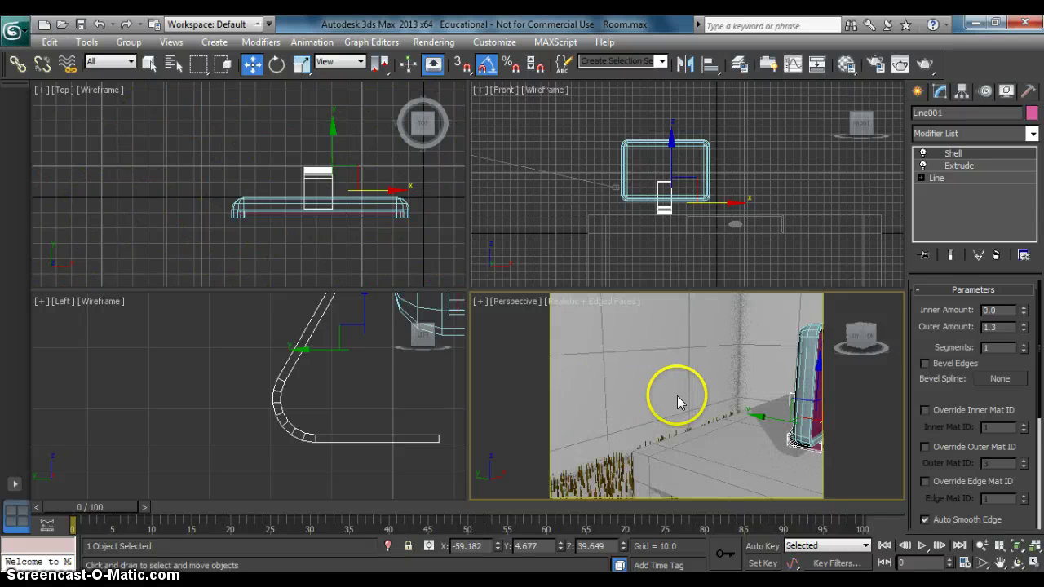
{"action": "middle_click_drag", "start_coordinate": [755, 416], "coordinate": [653, 412], "text": "alt"}
{"action": "mouse_move", "coordinate": [862, 343]}
{"action": "left_mouse_down"}
{"action": "mouse_move", "coordinate": [845, 327]}
{"action": "mouse_move", "coordinate": [851, 349]}
{"action": "mouse_move", "coordinate": [849, 334]}
{"action": "left_mouse_up"}
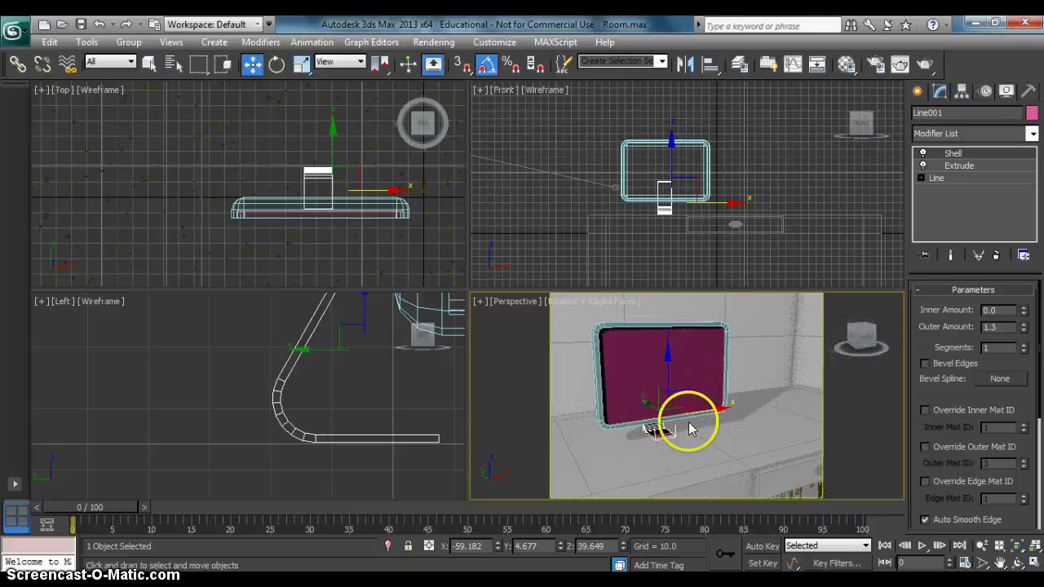
{"action": "left_click", "coordinate": [958, 166]}
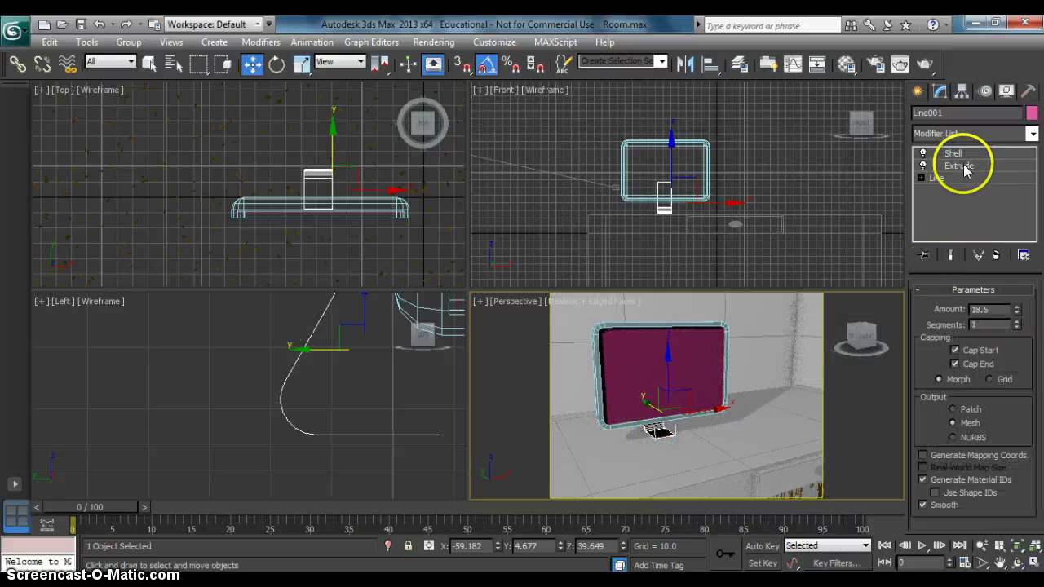
{"action": "left_click_drag", "start_coordinate": [1020, 309], "coordinate": [1020, 289]}
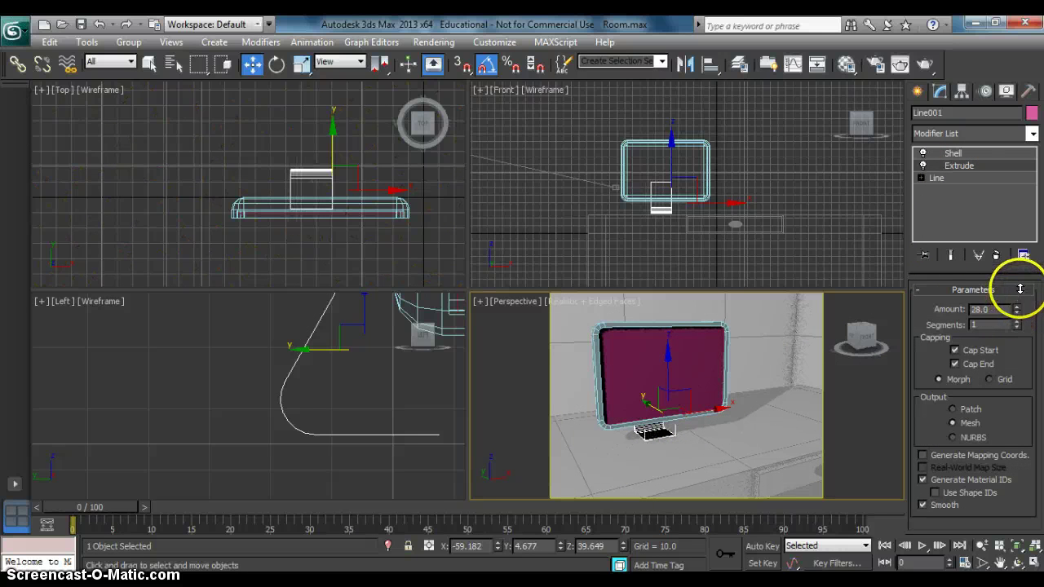
{"action": "left_click", "coordinate": [953, 153]}
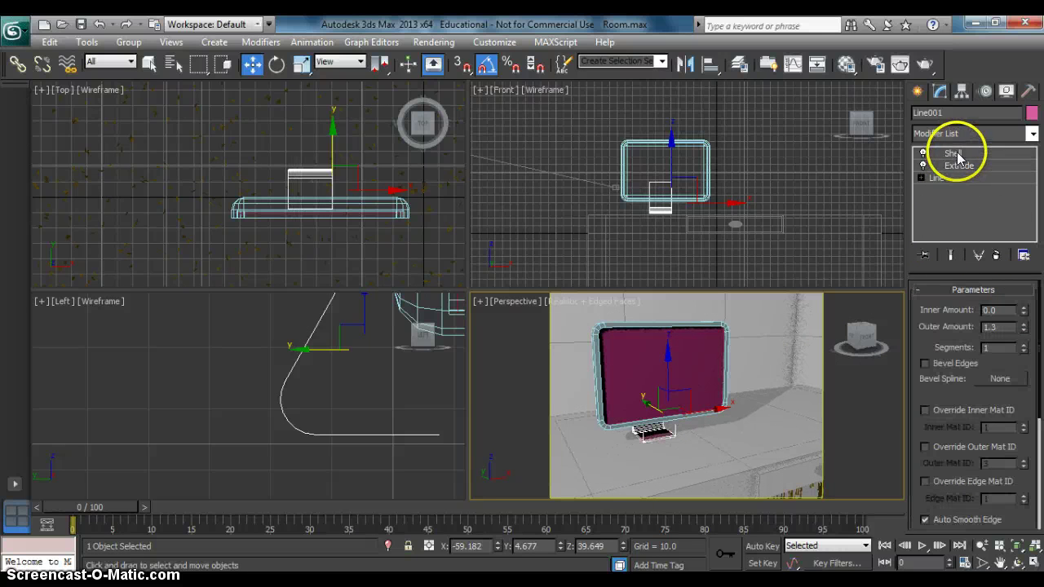
- Recentre the widened stand behind the Mac at about X -52.1 and set its Shell outer amount to 1.5
{"action": "left_click", "coordinate": [683, 198]}
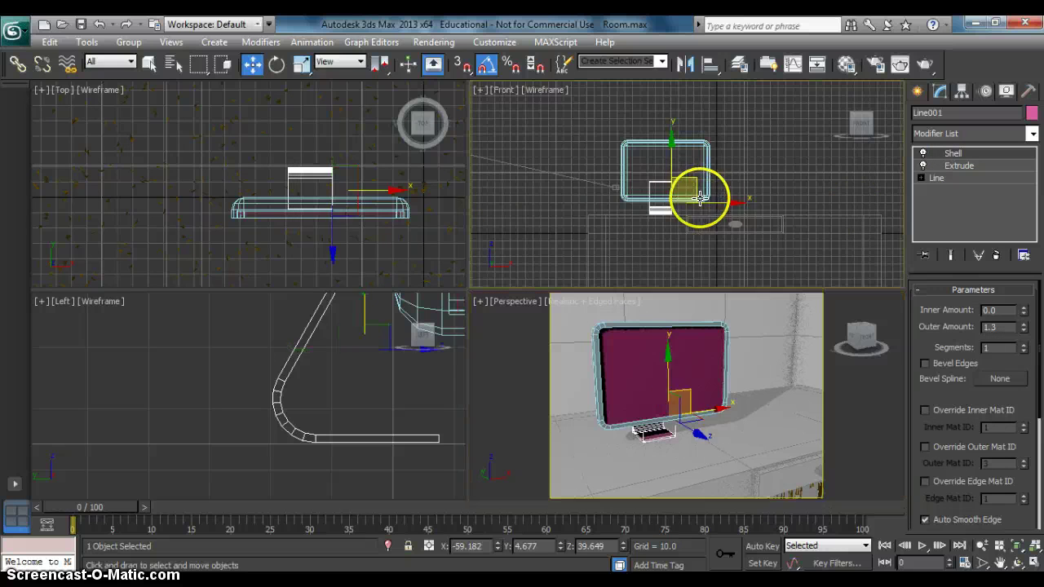
{"action": "left_click_drag", "start_coordinate": [723, 204], "coordinate": [729, 204]}
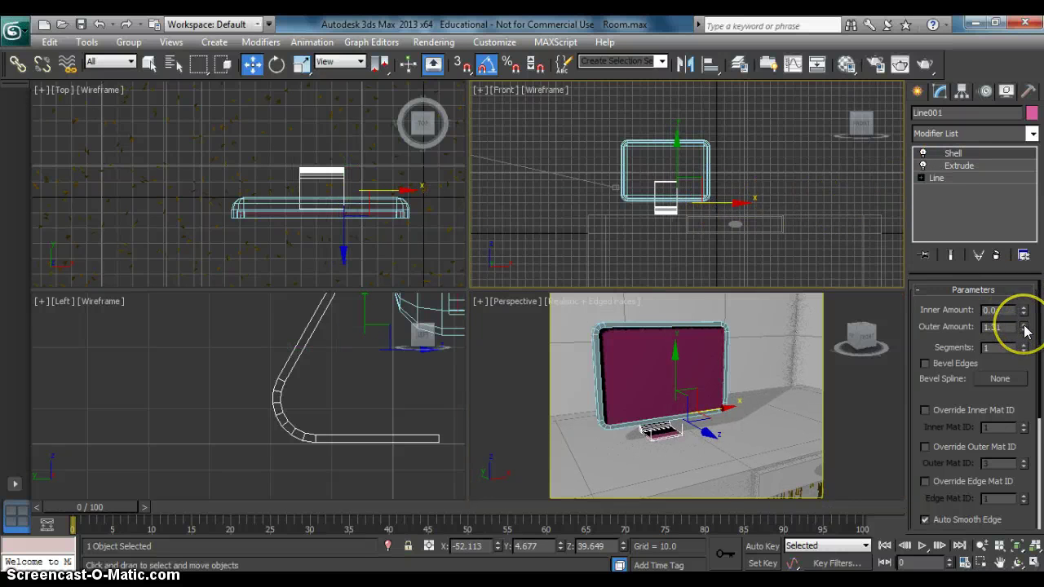
{"action": "left_click_drag", "start_coordinate": [1006, 330], "coordinate": [975, 328]}
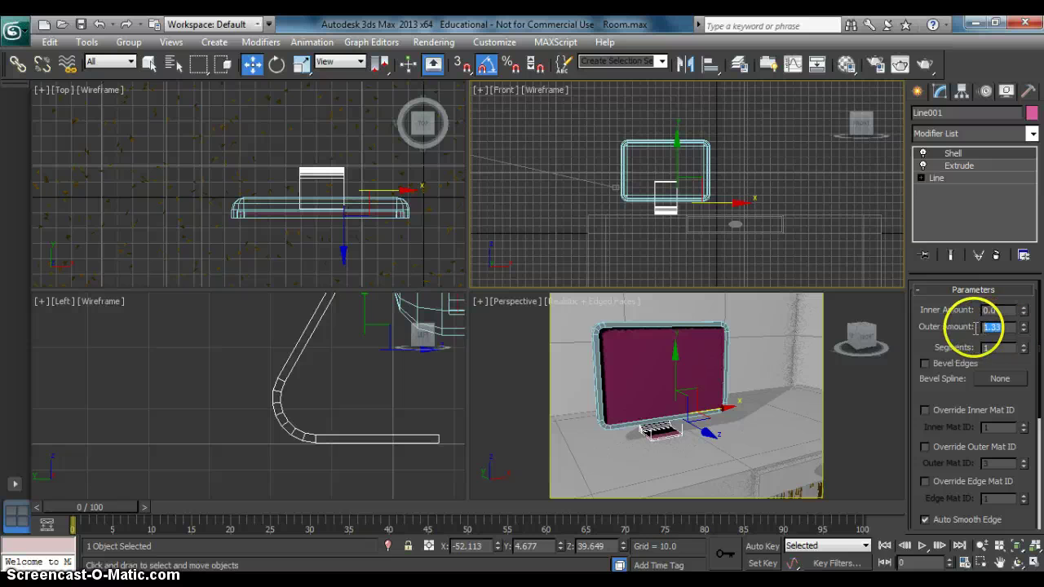
{"action": "type", "text": "1.5"}
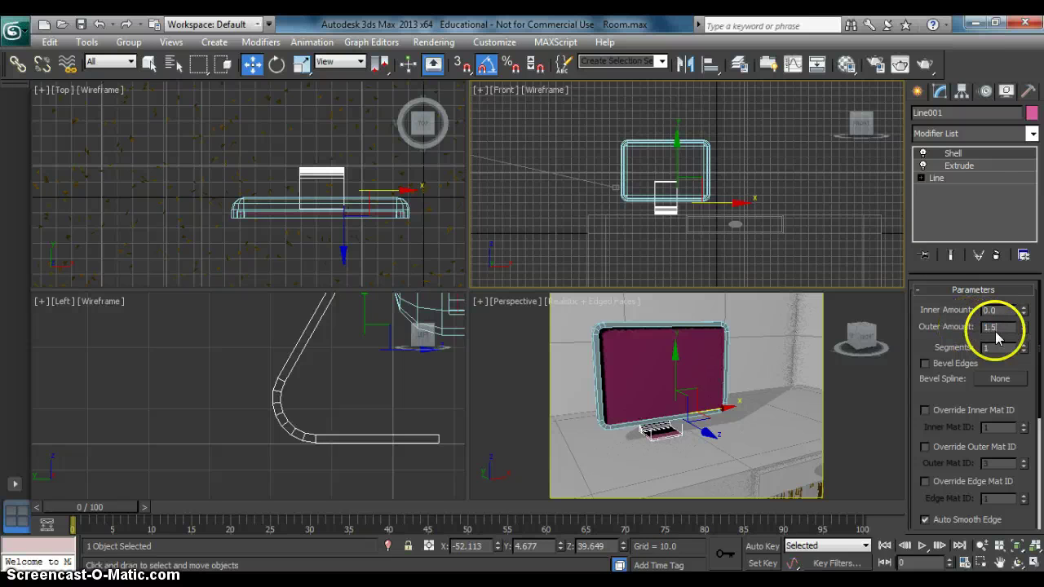
{"action": "left_click", "coordinate": [971, 166]}
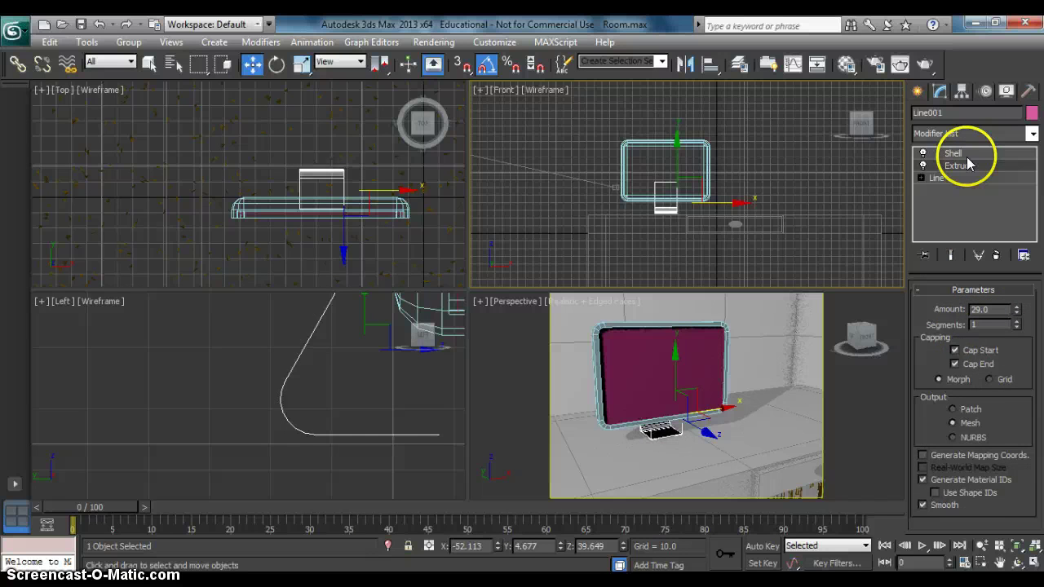
{"action": "left_click", "coordinate": [967, 155]}
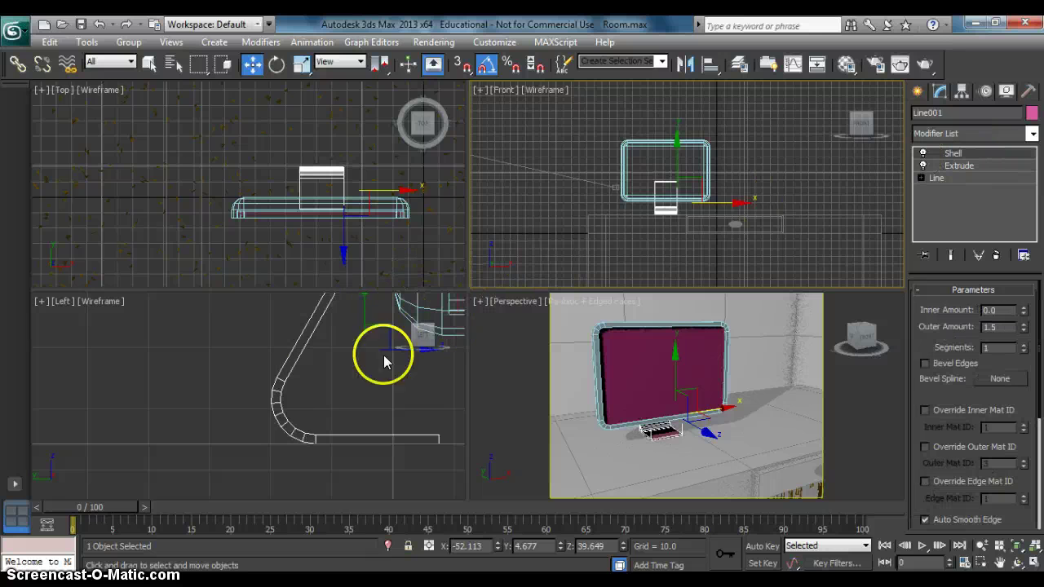
- Create a standard cylinder in the Front view on the stand just below the Mac, about 4.5 in radius and 33.3 in height
{"action": "left_click", "coordinate": [918, 90]}
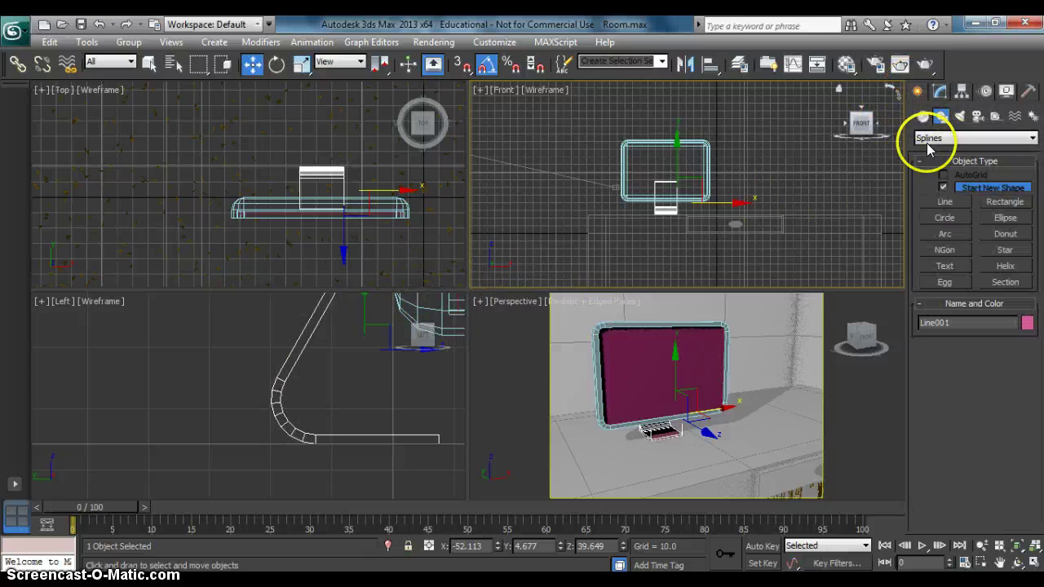
{"action": "left_click", "coordinate": [923, 117]}
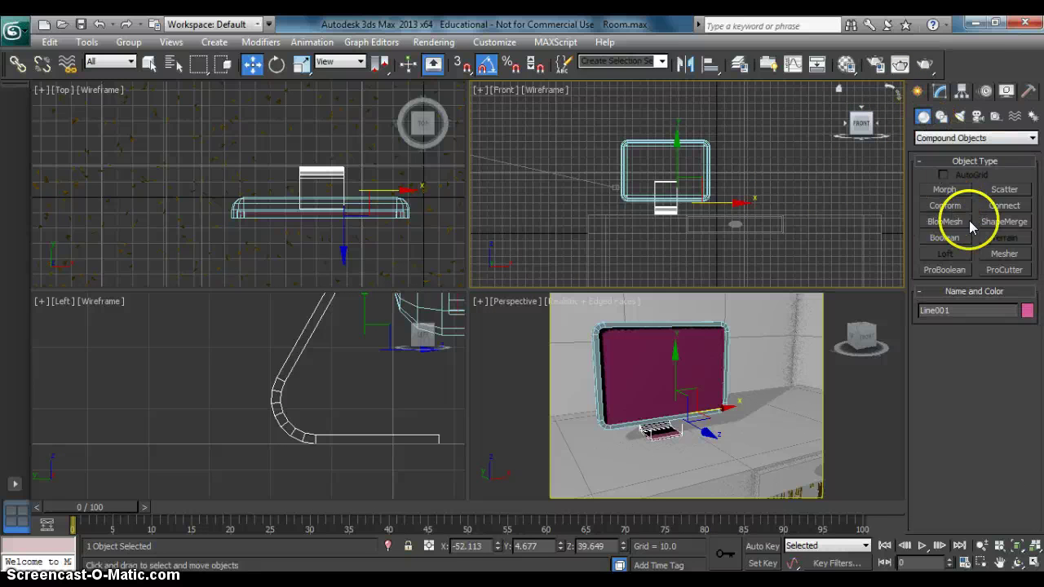
{"action": "left_click", "coordinate": [956, 138]}
{"action": "left_click", "coordinate": [952, 150]}
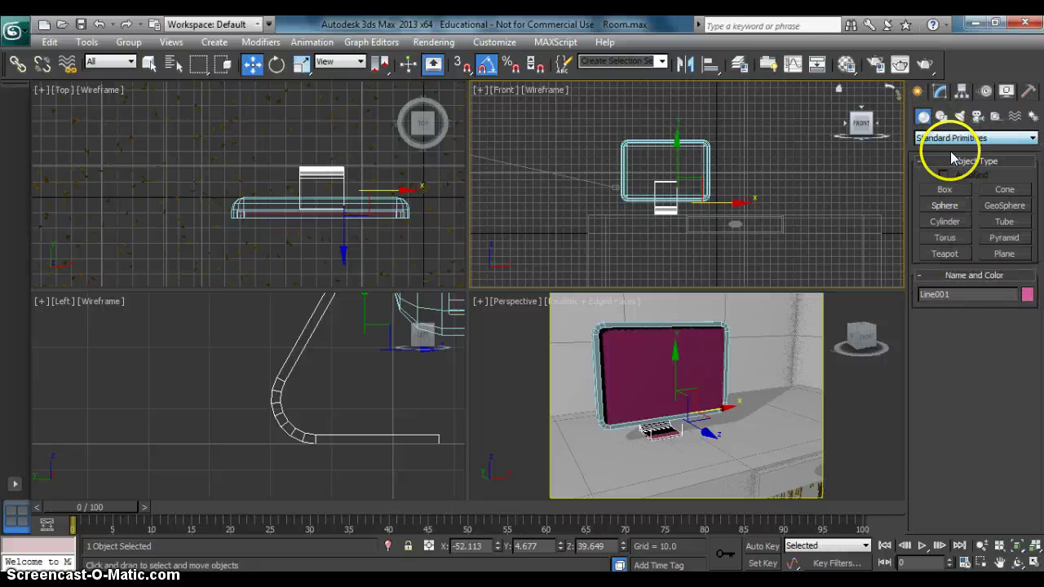
{"action": "left_click", "coordinate": [947, 221]}
{"action": "scroll", "coordinate": [684, 211], "scroll_direction": "up", "scroll_amount": 2}
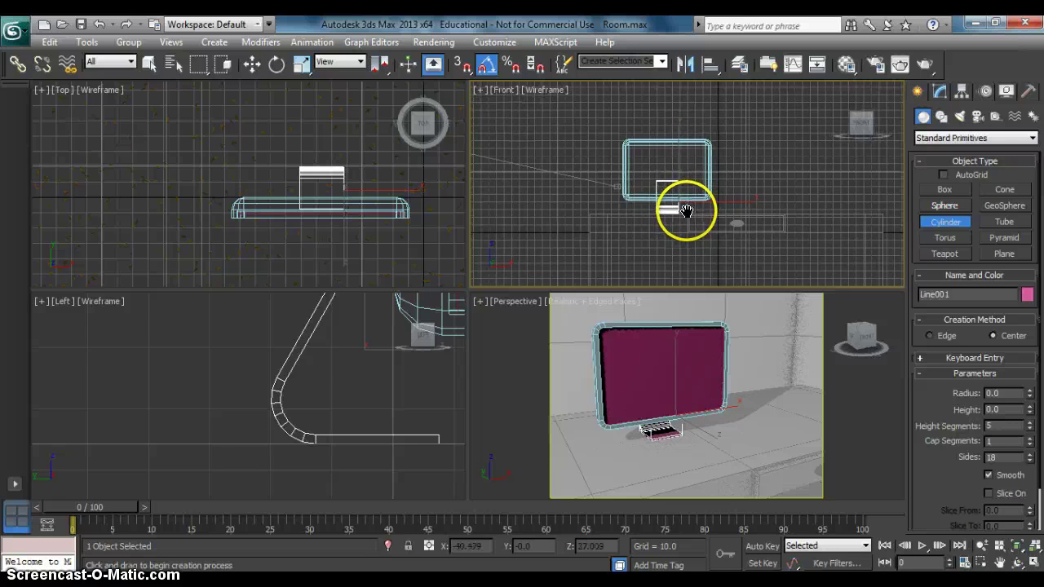
{"action": "scroll", "coordinate": [685, 212], "scroll_direction": "up", "scroll_amount": 3}
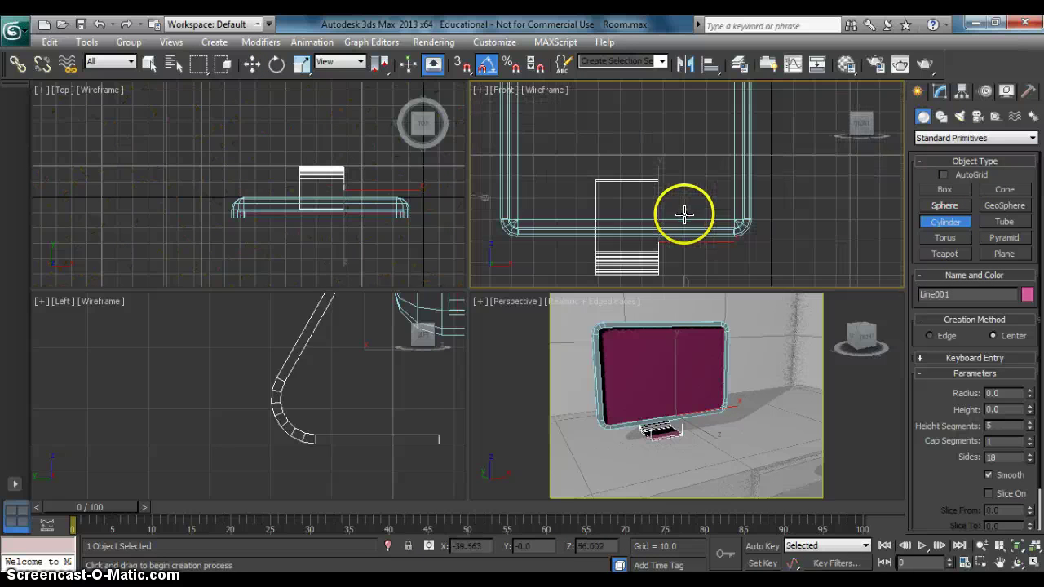
{"action": "scroll", "coordinate": [684, 214], "scroll_direction": "up", "scroll_amount": 1}
{"action": "scroll", "coordinate": [633, 244], "scroll_direction": "down", "scroll_amount": 4}
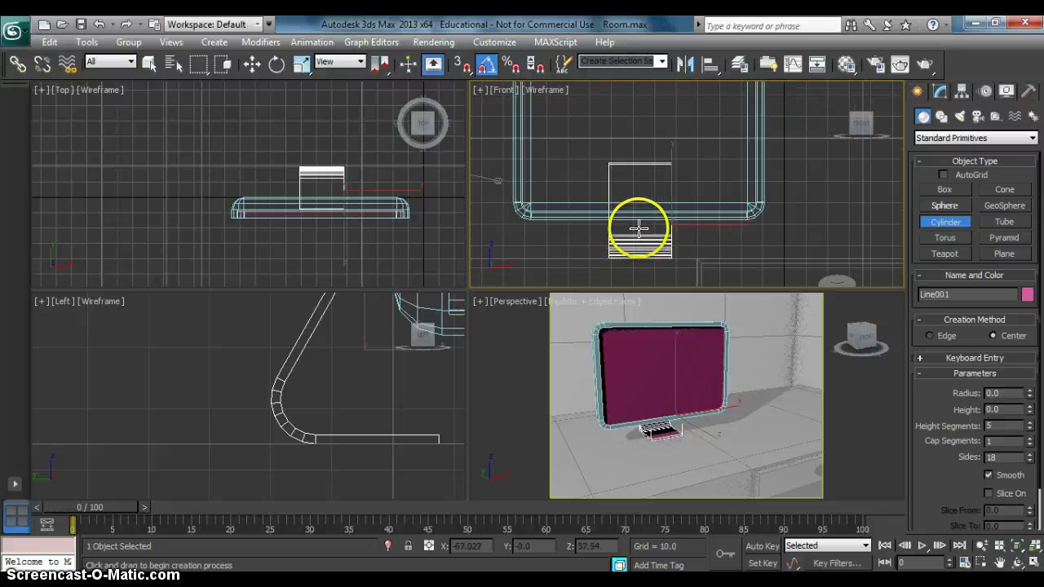
{"action": "left_click_drag", "start_coordinate": [639, 226], "coordinate": [645, 220]}
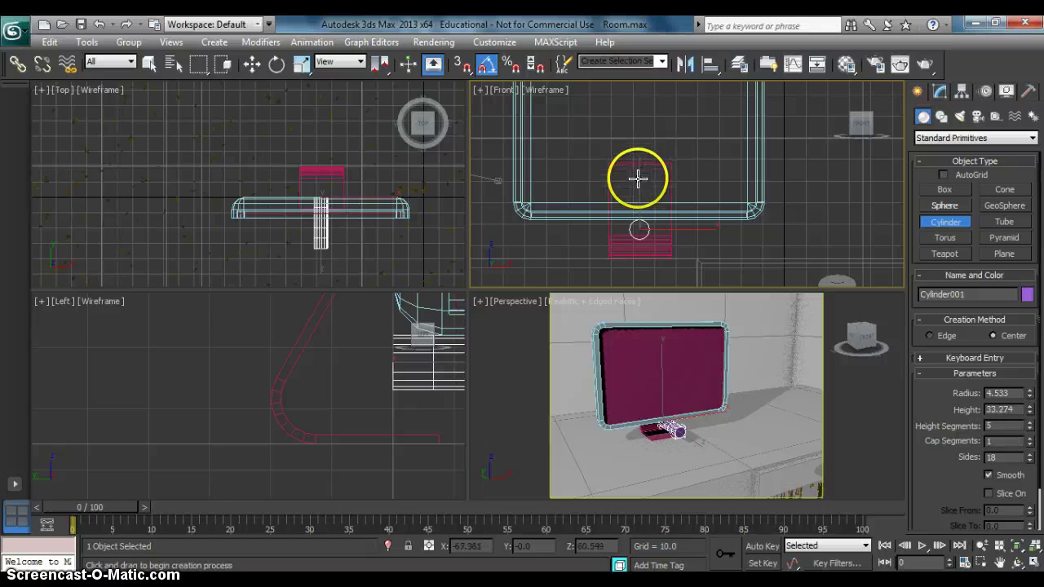
- Copy the cylinder upward to about Z 55.3 and move both cylinders back in the Top view so they pass through the stand
{"action": "left_click", "coordinate": [252, 64]}
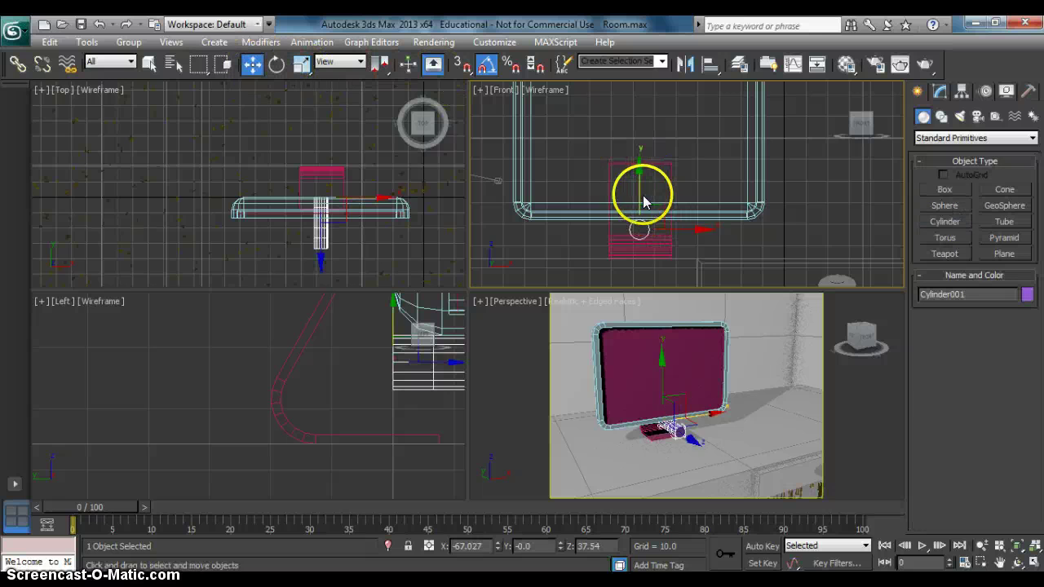
{"action": "mouse_move", "coordinate": [639, 188]}
{"action": "left_mouse_down", "text": "shift"}
{"action": "mouse_move", "coordinate": [641, 152]}
{"action": "mouse_move", "coordinate": [645, 166]}
{"action": "left_mouse_up", "text": "shift"}
{"action": "left_click", "coordinate": [528, 363]}
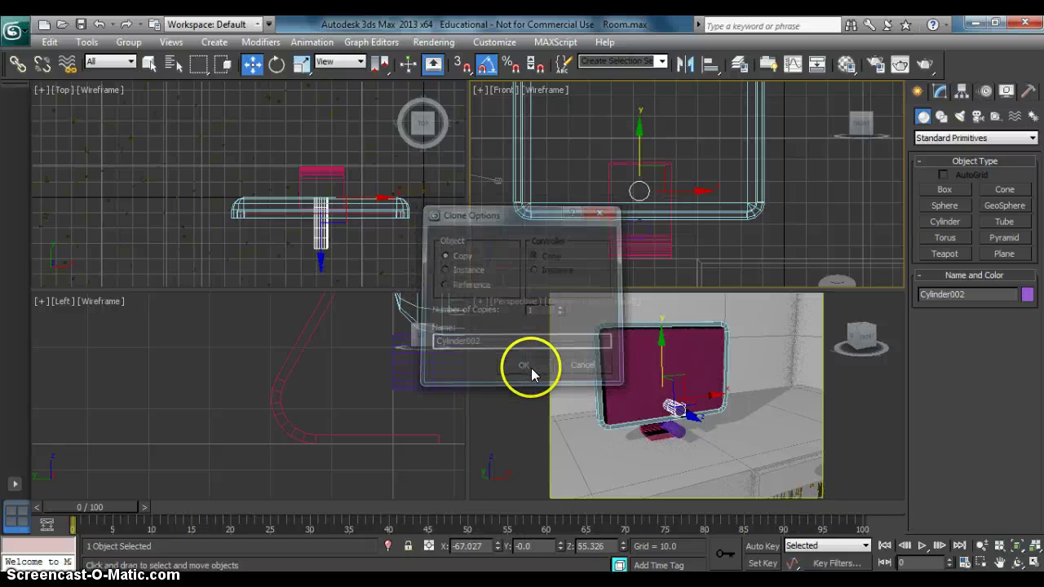
{"action": "right_click", "coordinate": [283, 205]}
{"action": "left_click_drag", "start_coordinate": [322, 178], "coordinate": [334, 129]}
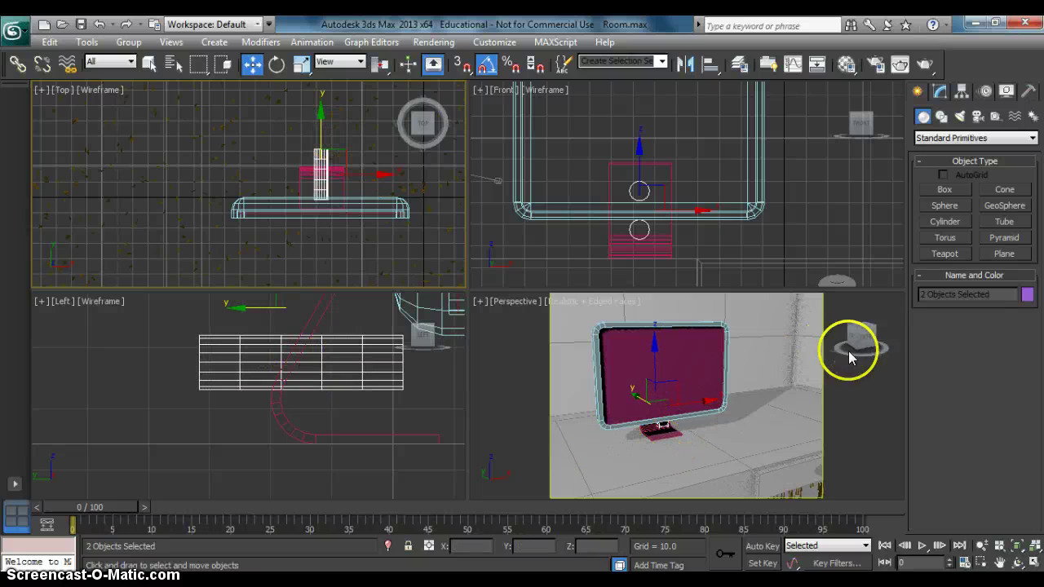
- Select the Mac body, its screen, the stand and both cylinders, and isolate them from the rest of the room
{"action": "left_click_drag", "start_coordinate": [860, 336], "coordinate": [474, 338]}
{"action": "left_click", "coordinate": [883, 334]}
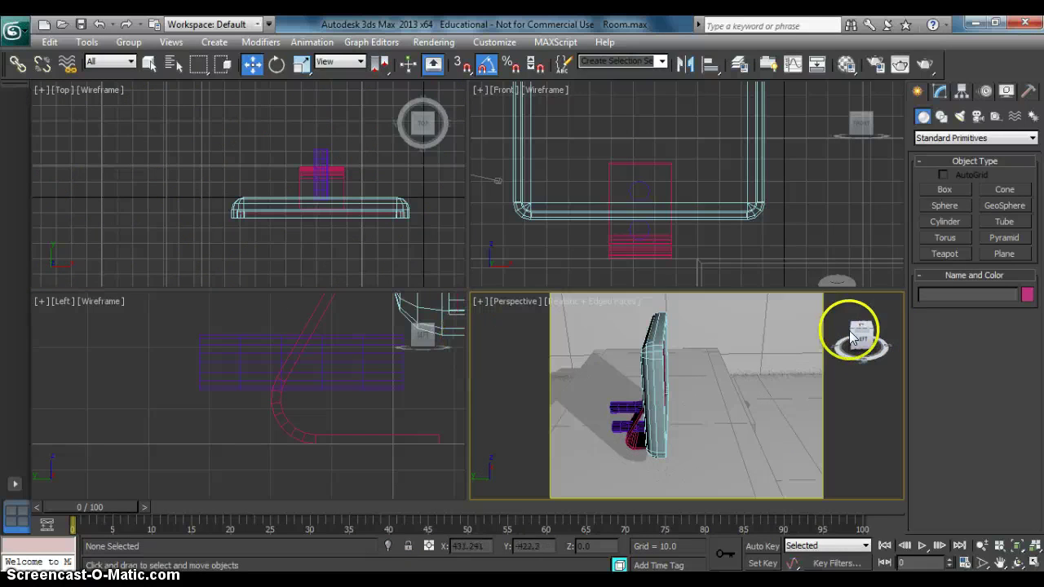
{"action": "left_click", "coordinate": [656, 352]}
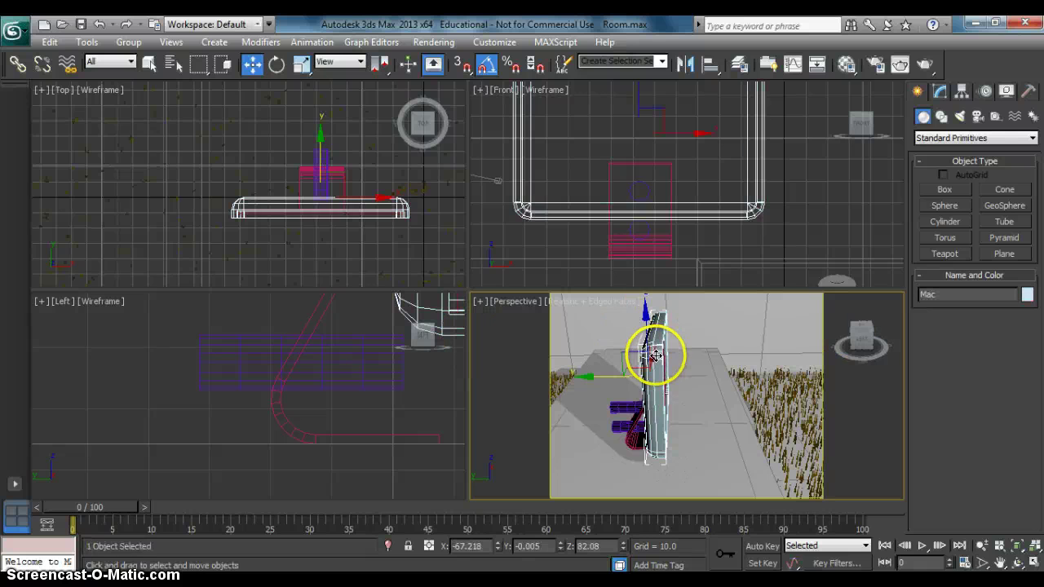
{"action": "left_click", "coordinate": [630, 439], "text": "ctrl"}
{"action": "left_click", "coordinate": [622, 429], "text": "ctrl"}
{"action": "left_click", "coordinate": [620, 406], "text": "ctrl"}
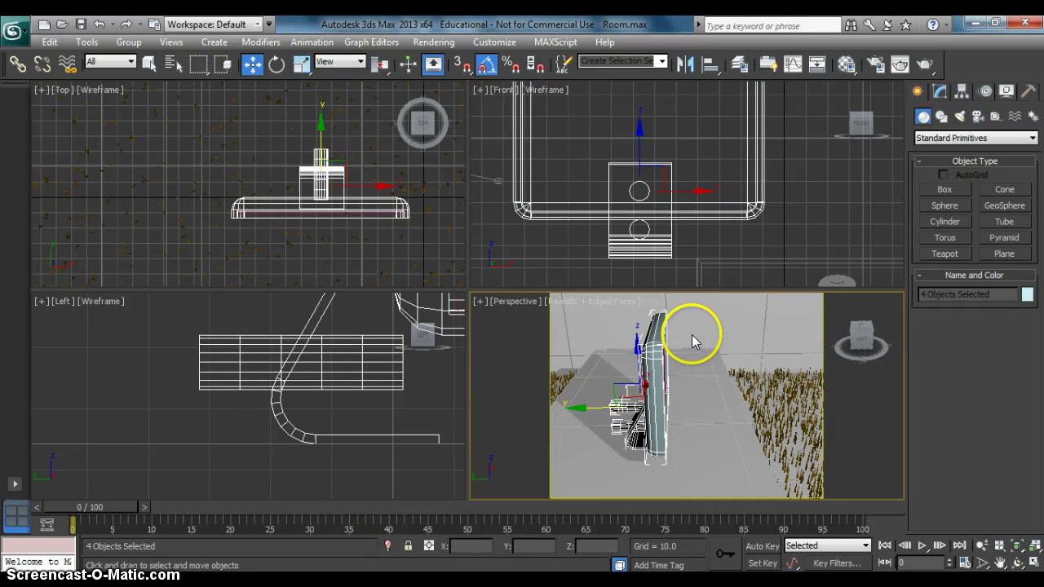
{"action": "key", "text": "alt+q"}
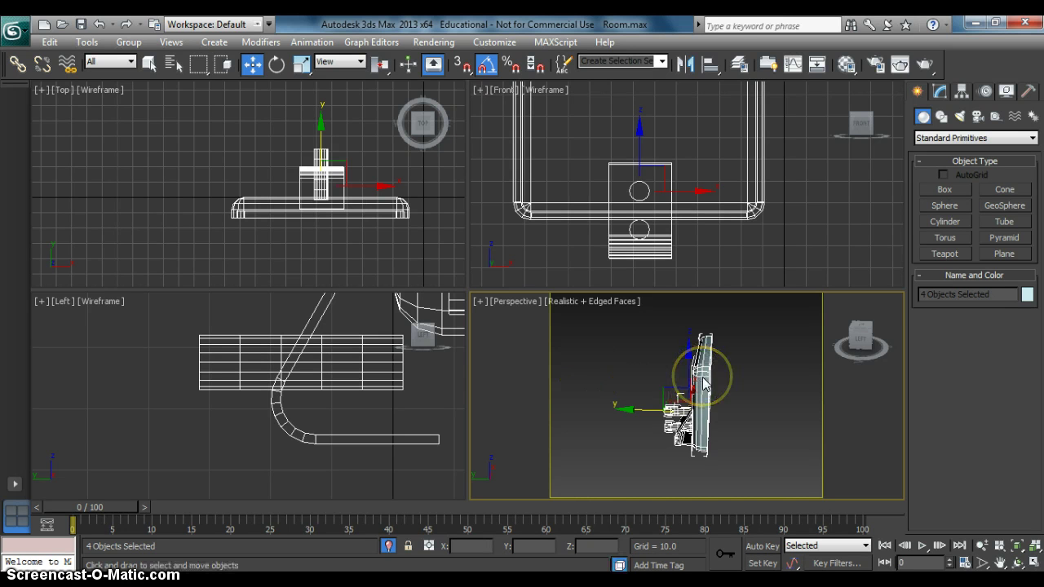
{"action": "key", "text": "alt+q"}
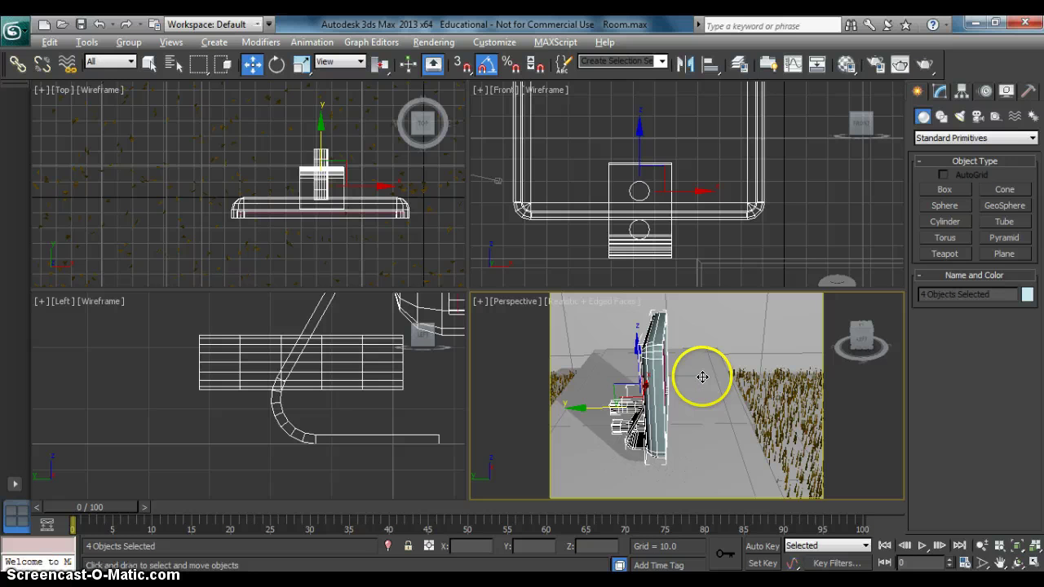
{"action": "middle_click_drag", "start_coordinate": [673, 369], "coordinate": [645, 373], "text": "alt"}
{"action": "left_click", "coordinate": [659, 363], "text": "ctrl"}
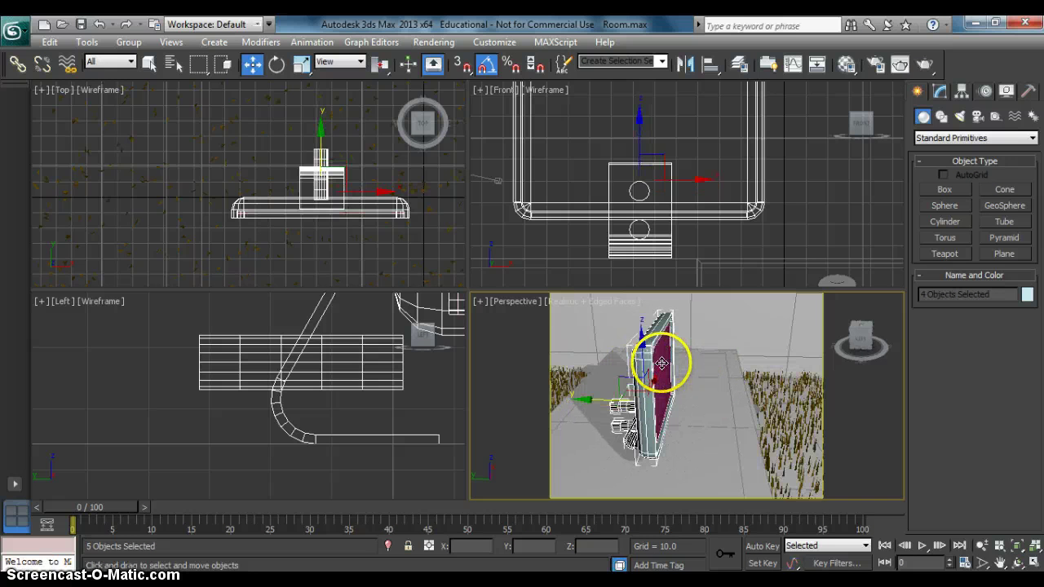
{"action": "key", "text": "alt+q"}
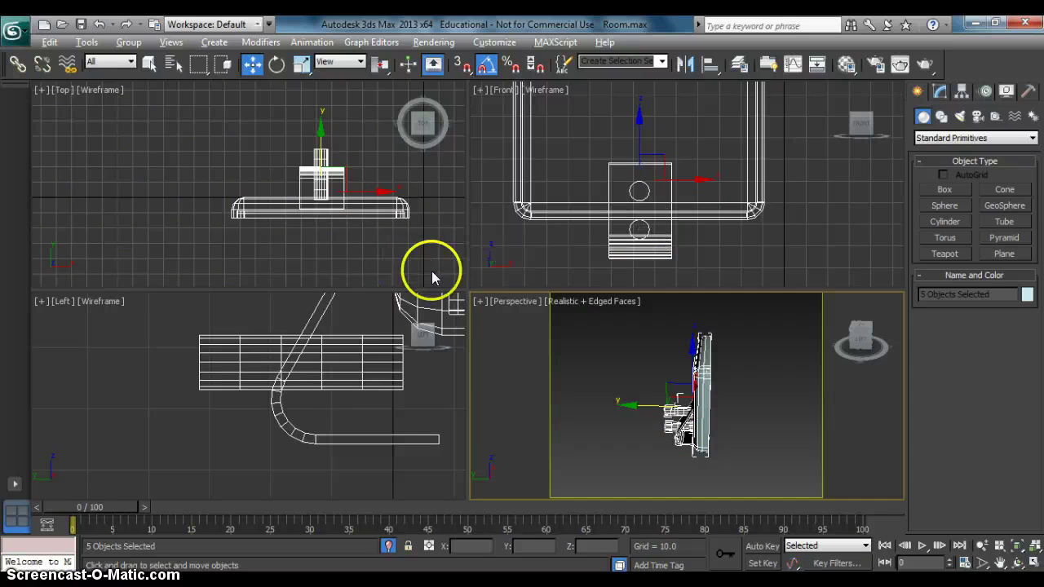
- Cut two round holes through the Mac's stand by subtracting both cylinders from it with ProBoolean
{"action": "left_click", "coordinate": [299, 433]}
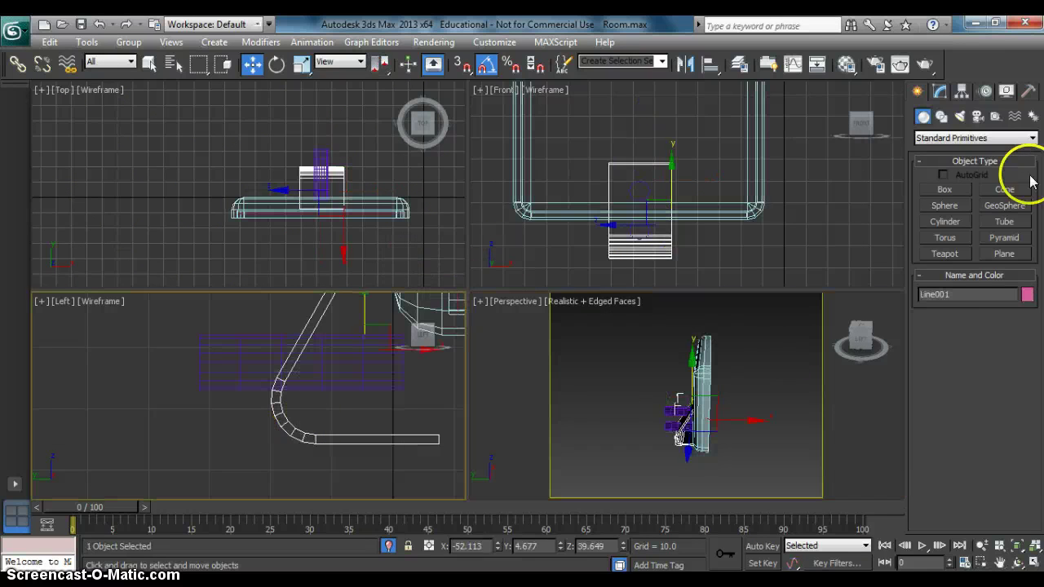
{"action": "left_click", "coordinate": [942, 91]}
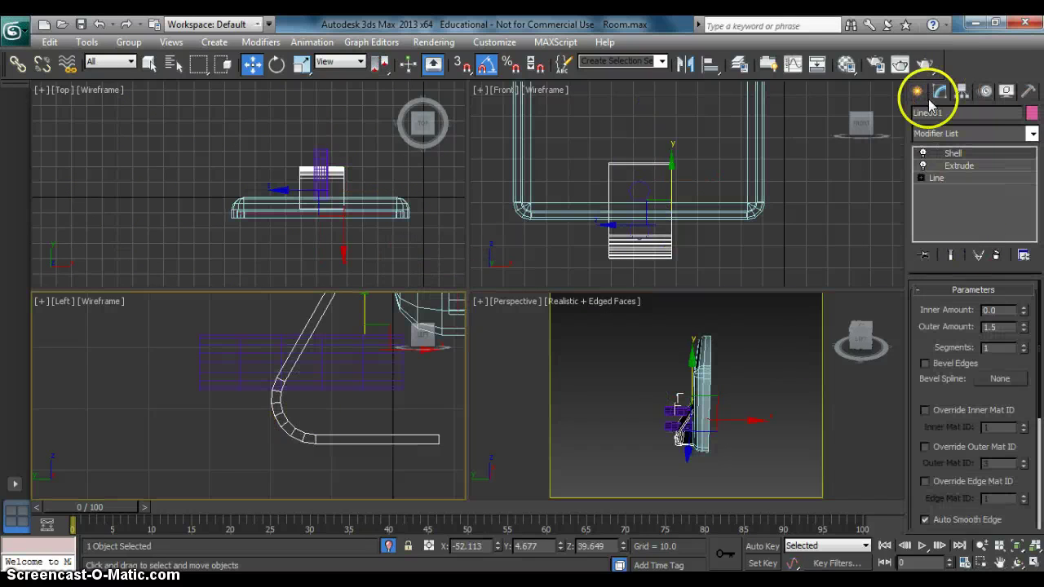
{"action": "left_click", "coordinate": [922, 95]}
{"action": "left_click", "coordinate": [966, 137]}
{"action": "left_click", "coordinate": [954, 170]}
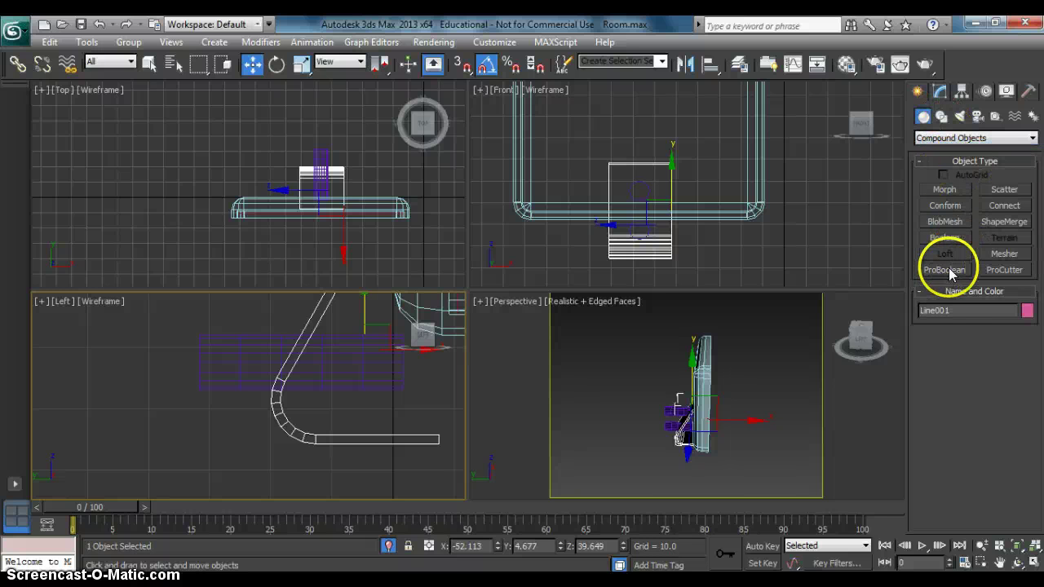
{"action": "left_click", "coordinate": [946, 270]}
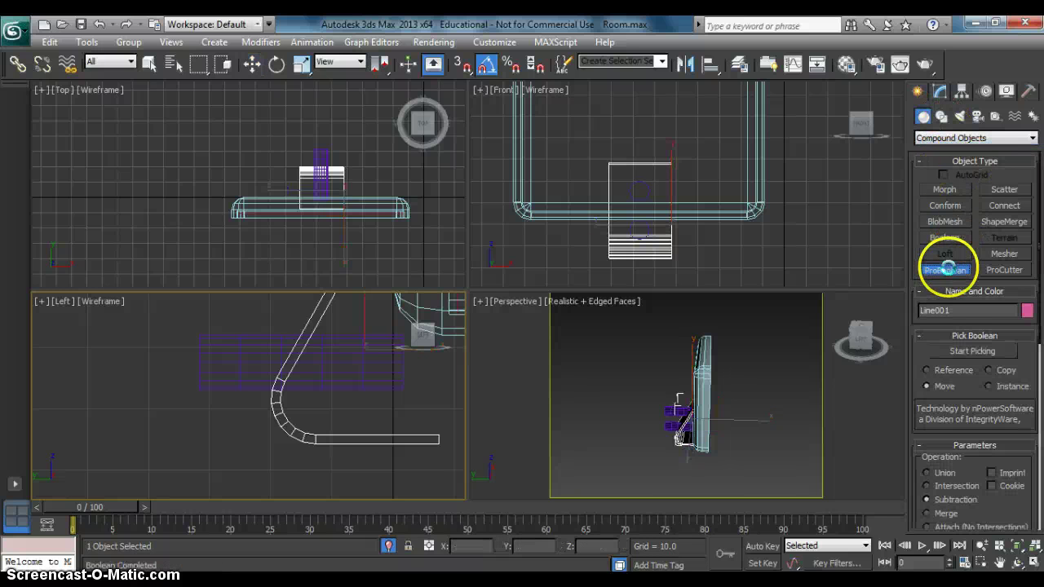
{"action": "left_click", "coordinate": [975, 351]}
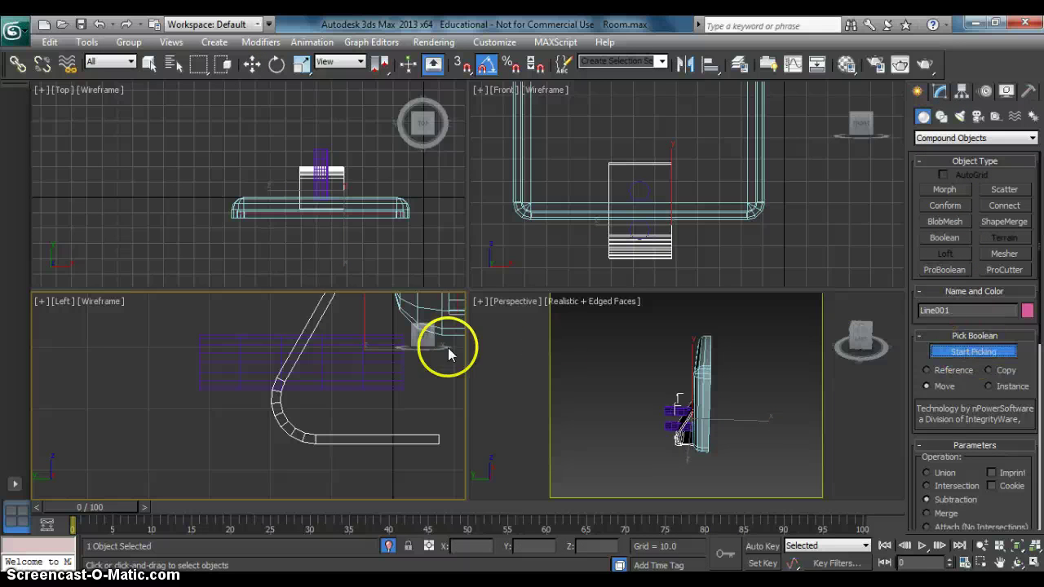
{"action": "scroll", "coordinate": [259, 359], "scroll_direction": "down", "scroll_amount": 2}
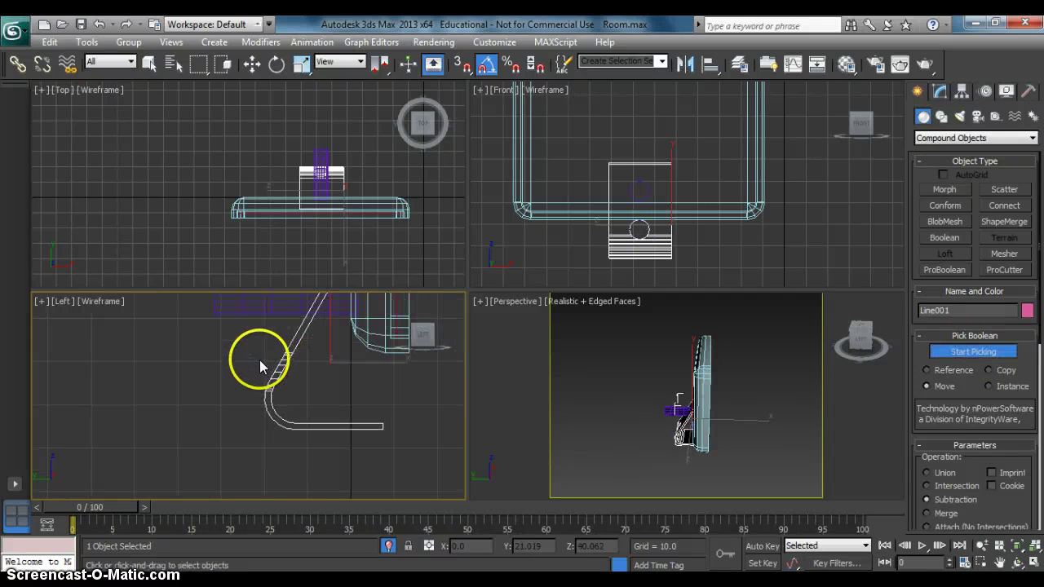
{"action": "left_click", "coordinate": [258, 323]}
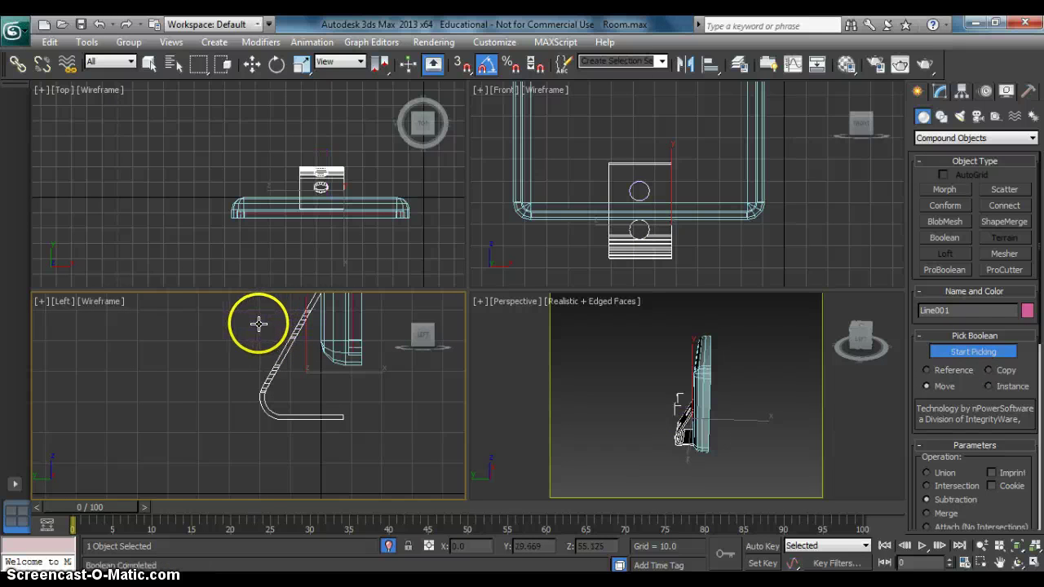
{"action": "left_click", "coordinate": [974, 351]}
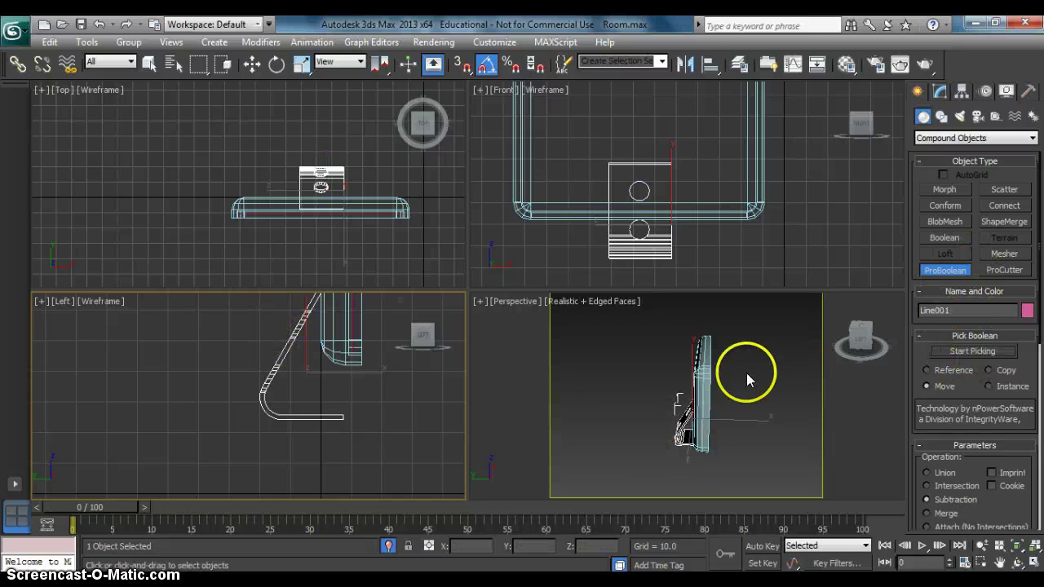
- Inspect the pierced stand from behind and the front, end isolation to restore the room, and switch the Perspective view to Camera001
{"action": "left_click", "coordinate": [677, 398]}
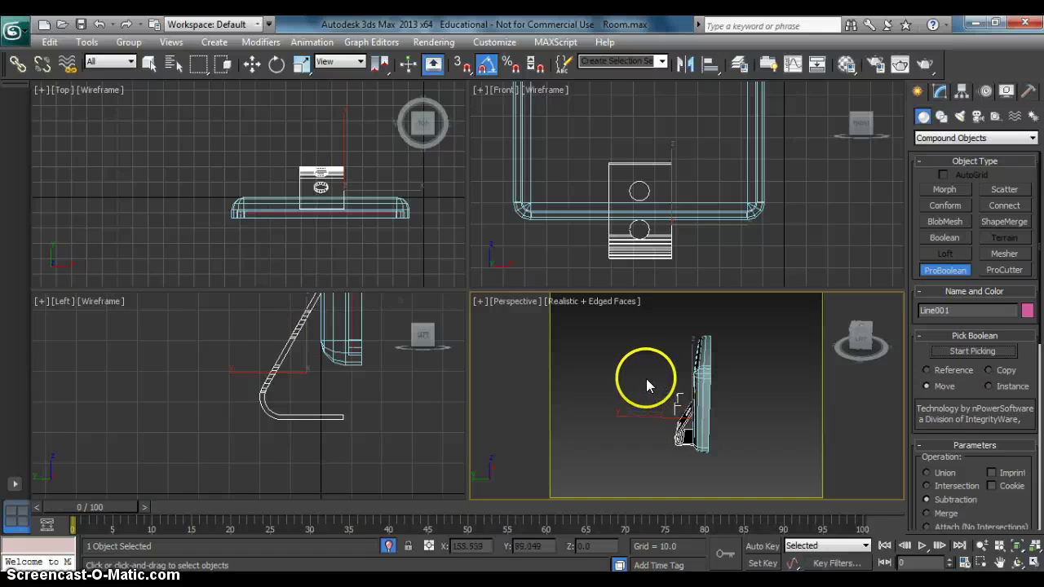
{"action": "middle_click_drag", "start_coordinate": [632, 373], "coordinate": [749, 383], "text": "alt"}
{"action": "left_click_drag", "start_coordinate": [861, 342], "coordinate": [490, 324]}
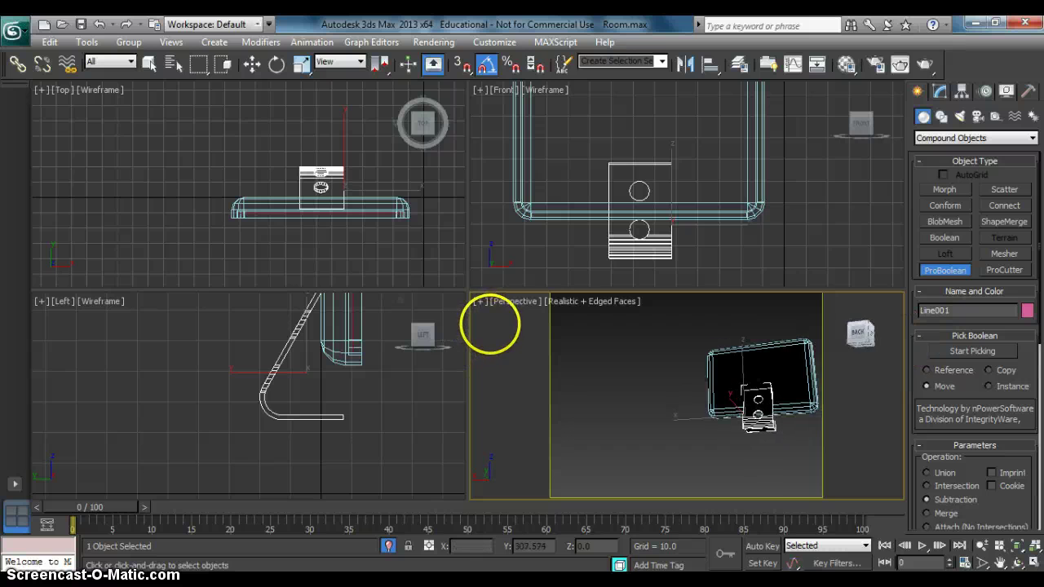
{"action": "left_click_drag", "start_coordinate": [881, 345], "coordinate": [795, 331]}
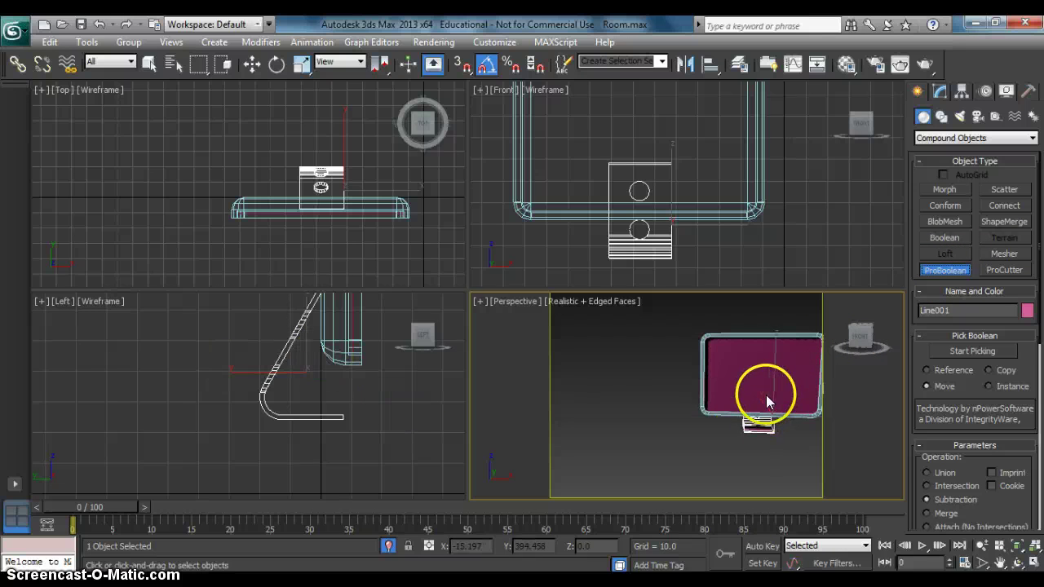
{"action": "middle_click_drag", "start_coordinate": [766, 395], "coordinate": [708, 400]}
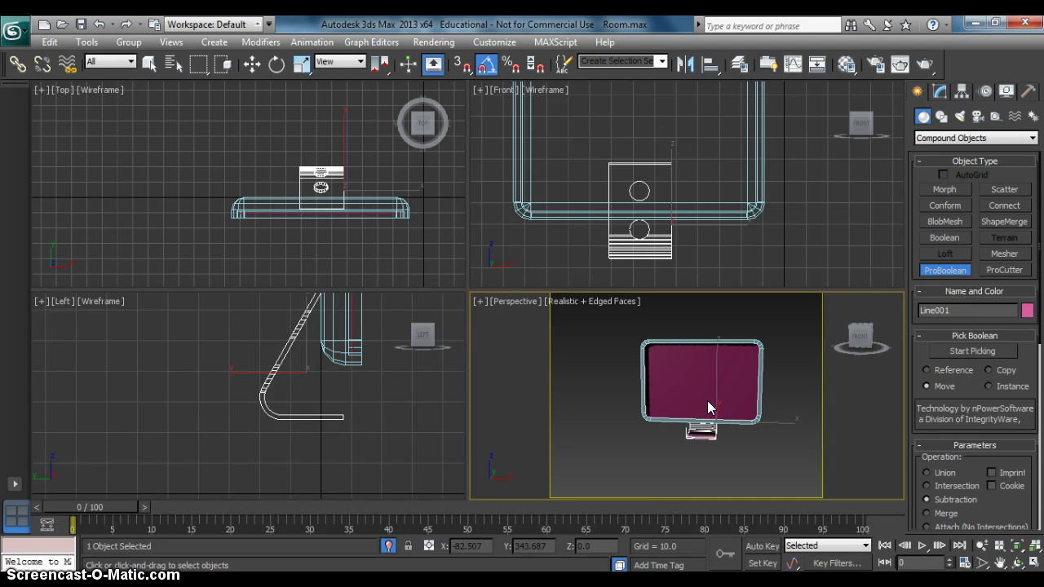
{"action": "key", "text": "alt+q"}
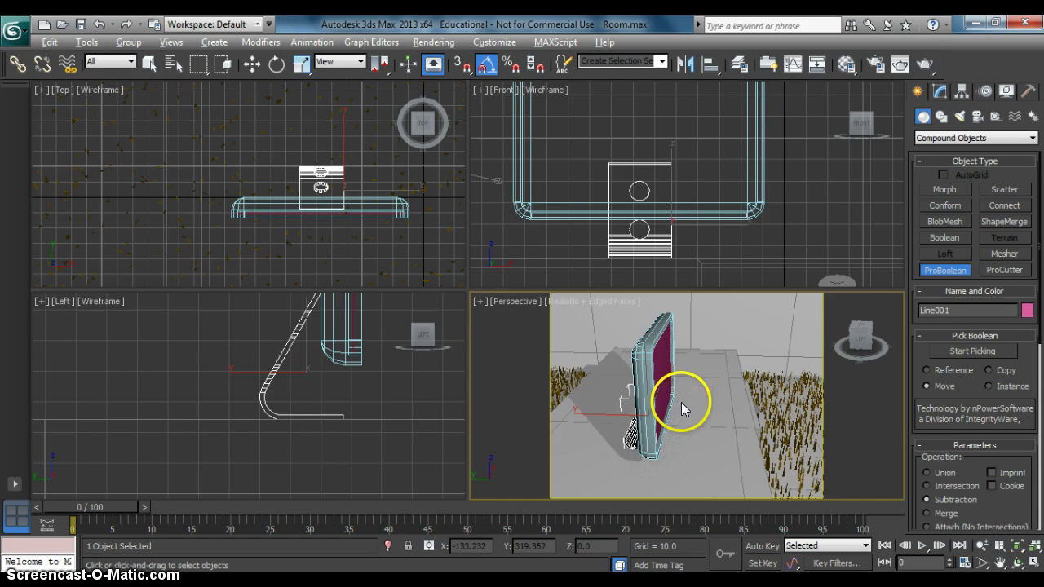
{"action": "left_click_drag", "start_coordinate": [862, 331], "coordinate": [821, 334]}
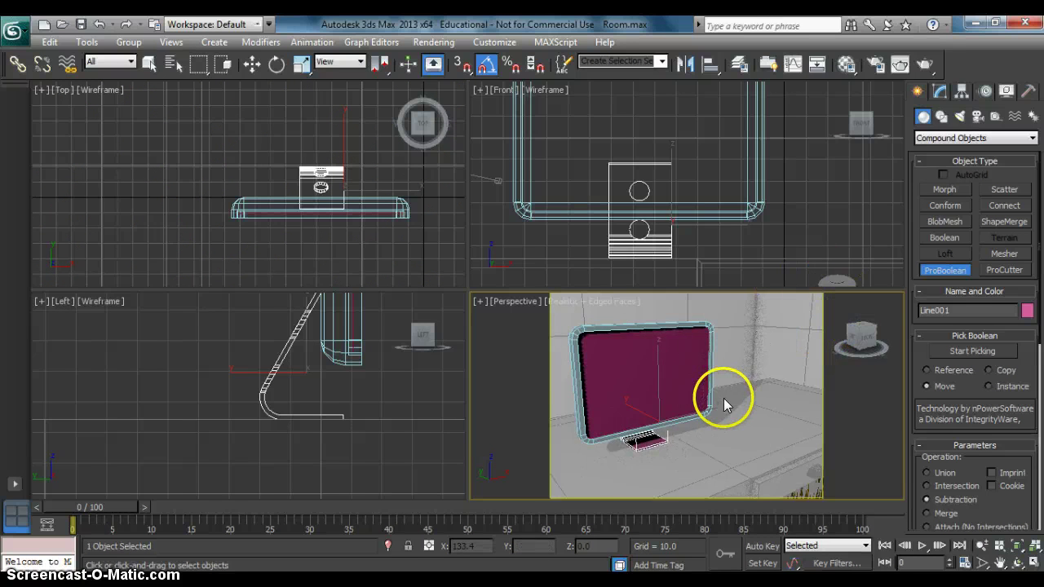
{"action": "key", "text": "c"}
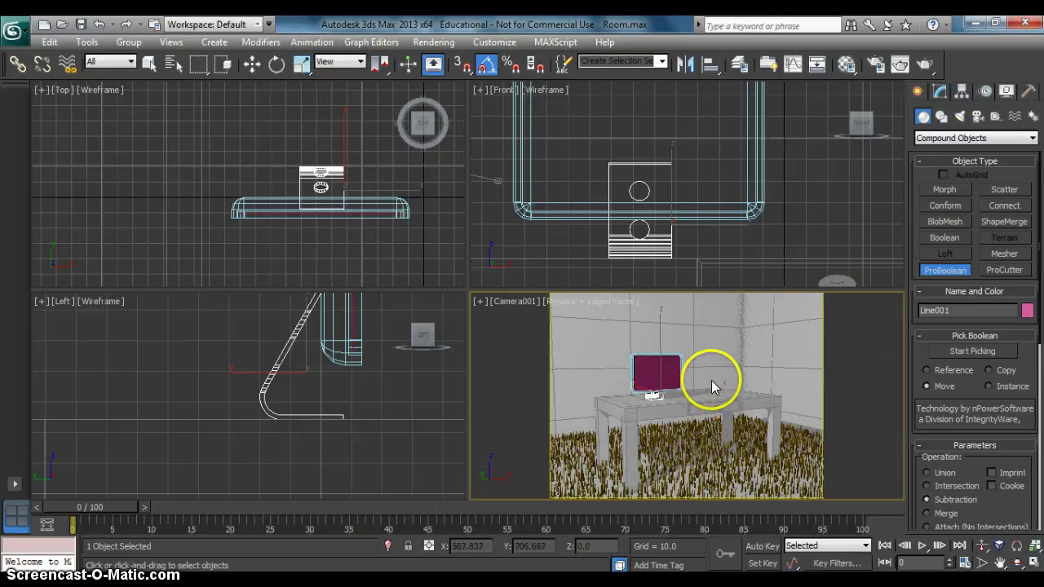